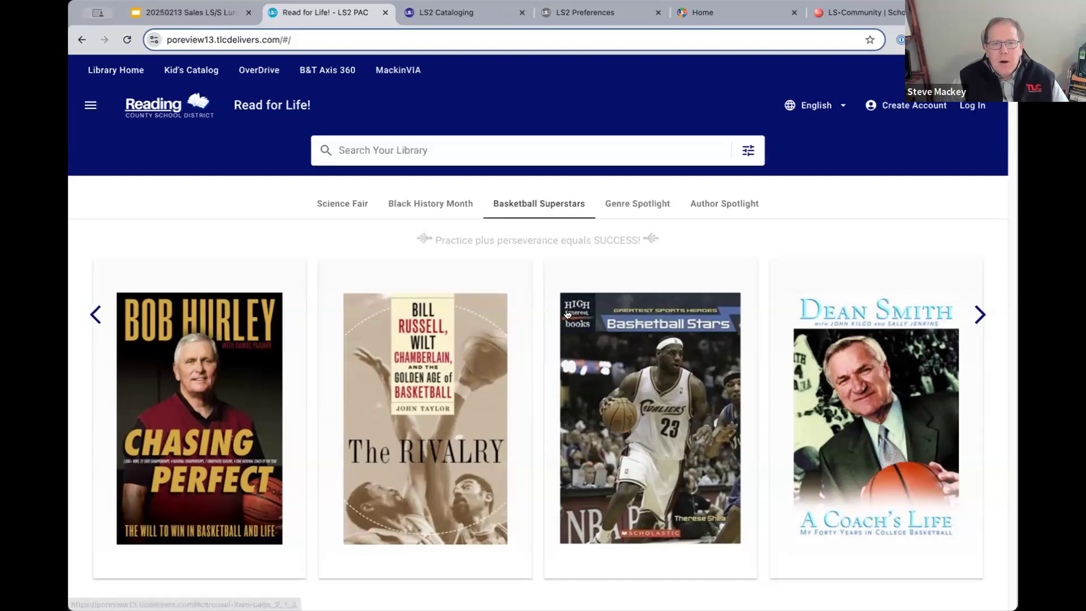
# Browse the Black History Month carousel, search the library for "misissippi" and follow the suggested spelling "mississippi"
pyautogui.click(449, 215)
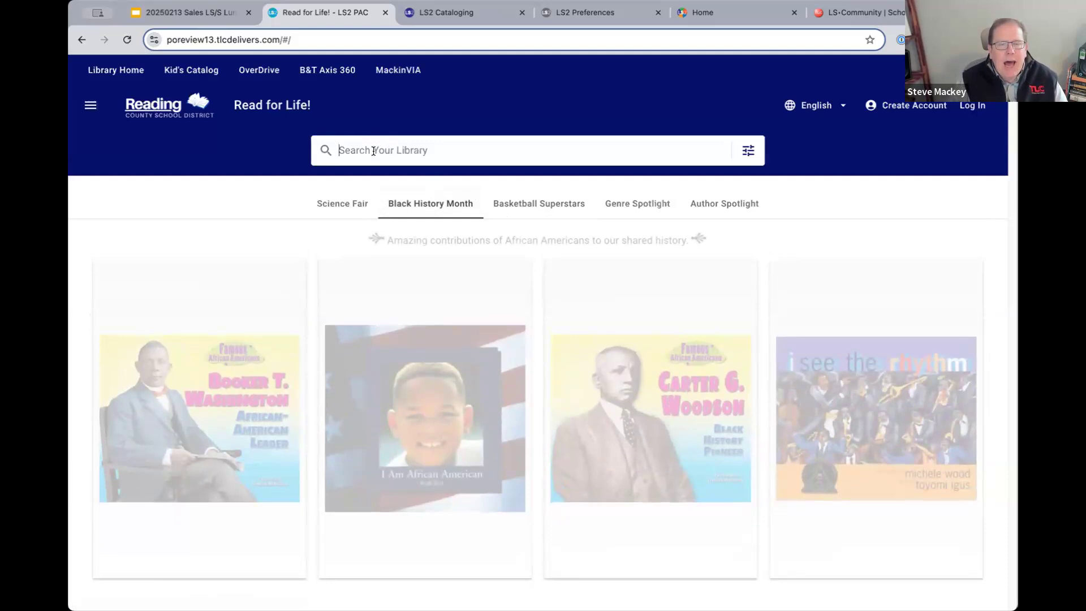
pyautogui.write('mi')
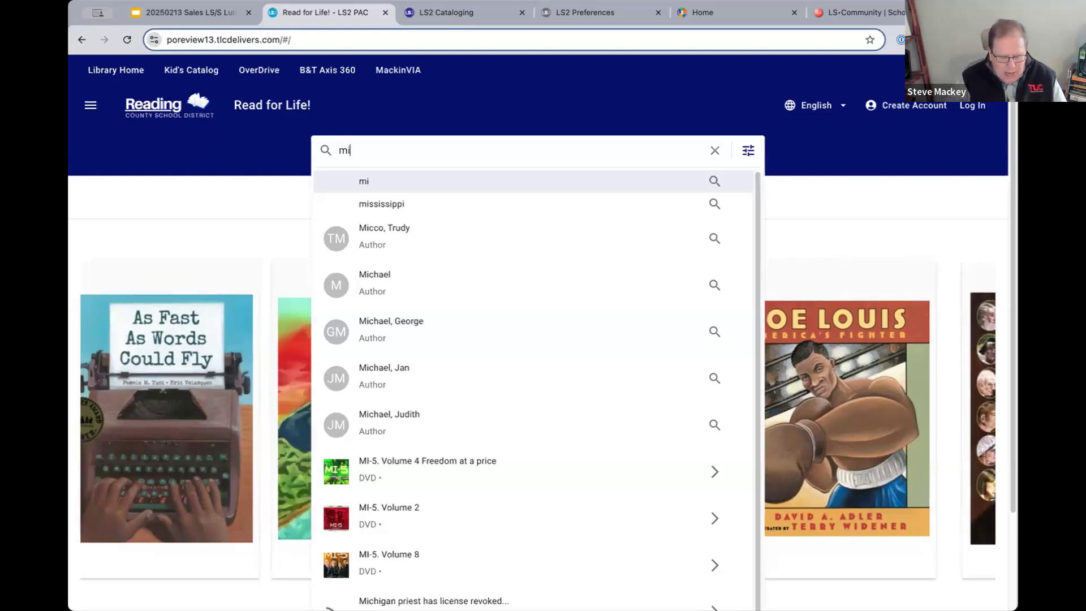
pyautogui.write('s')
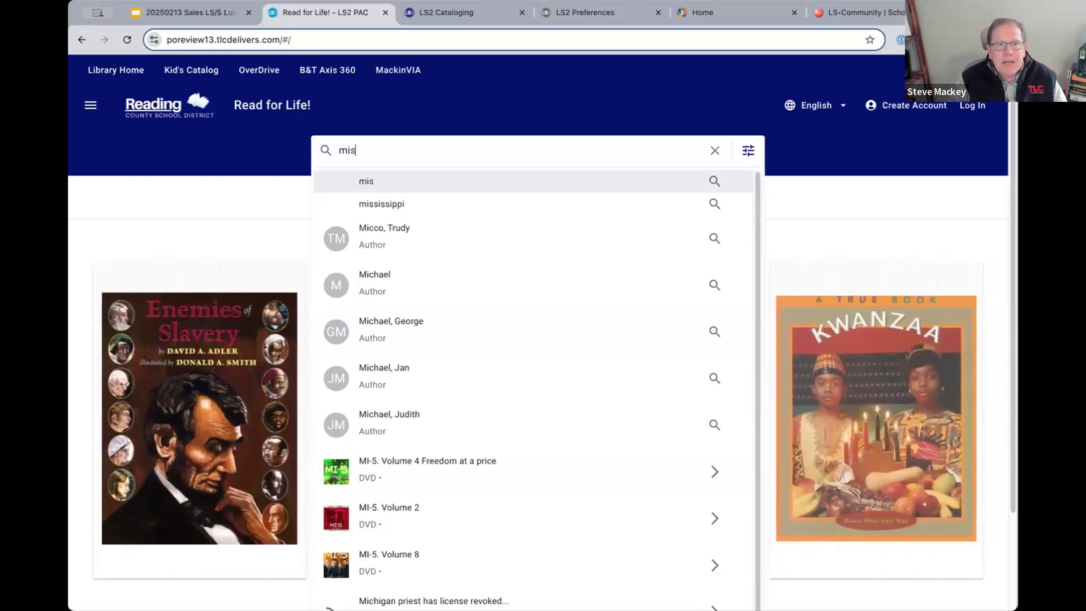
pyautogui.write('issippi')
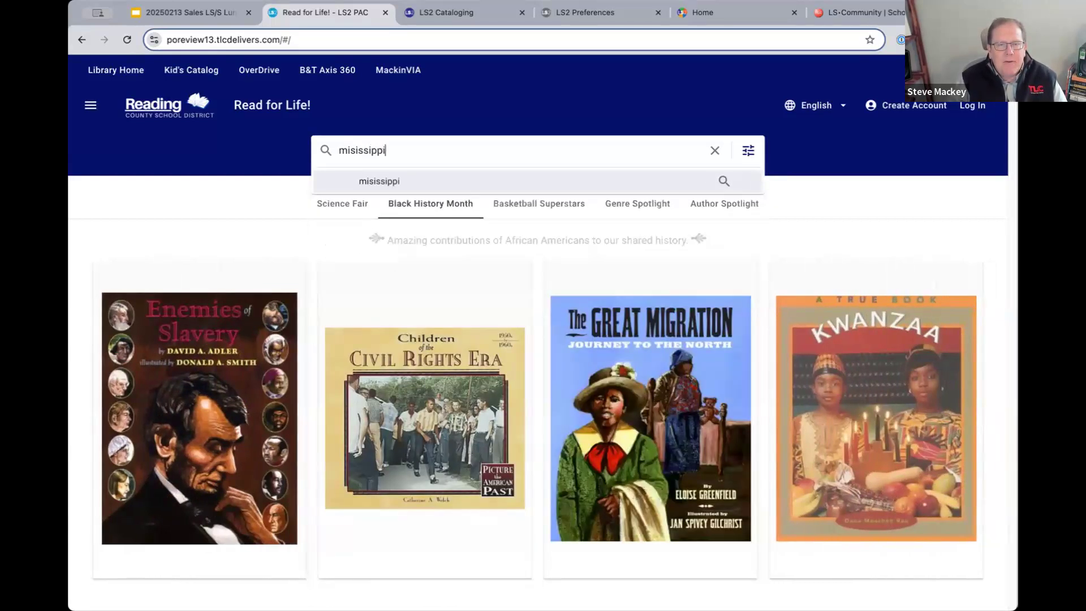
pyautogui.press('Return')
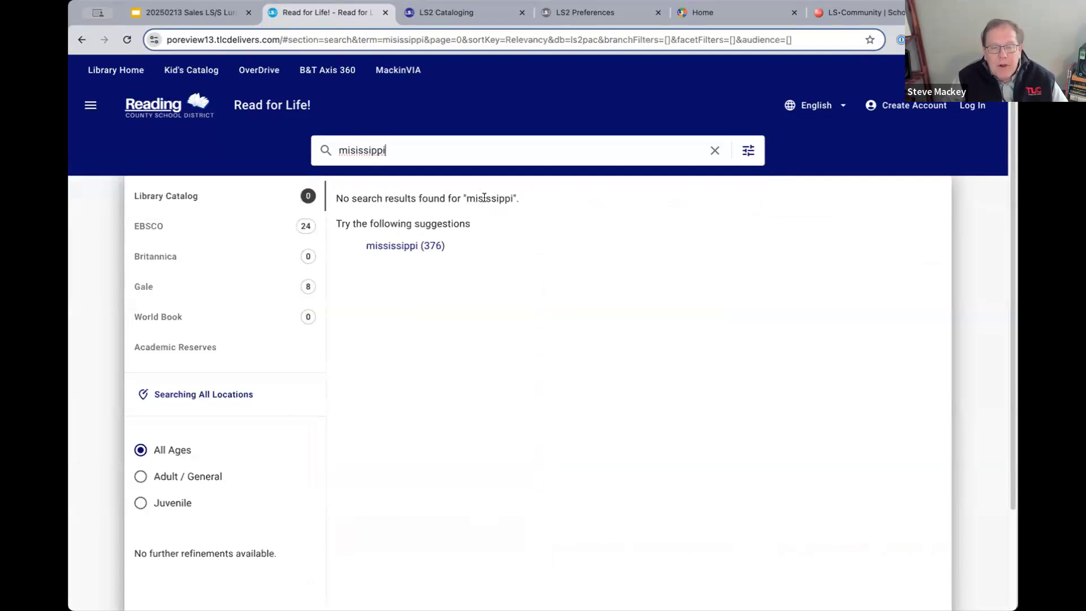
pyautogui.click(402, 246)
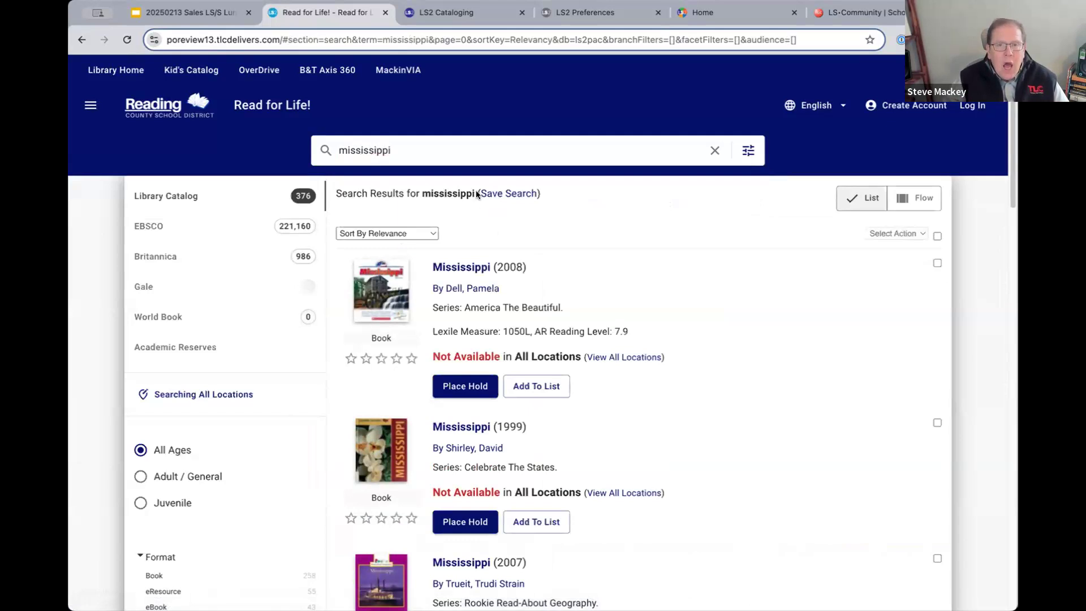
# Run a reading-level search from the catalog's advanced options for "insects" with a Lexile range of 585 to 995
pyautogui.click(150, 115)
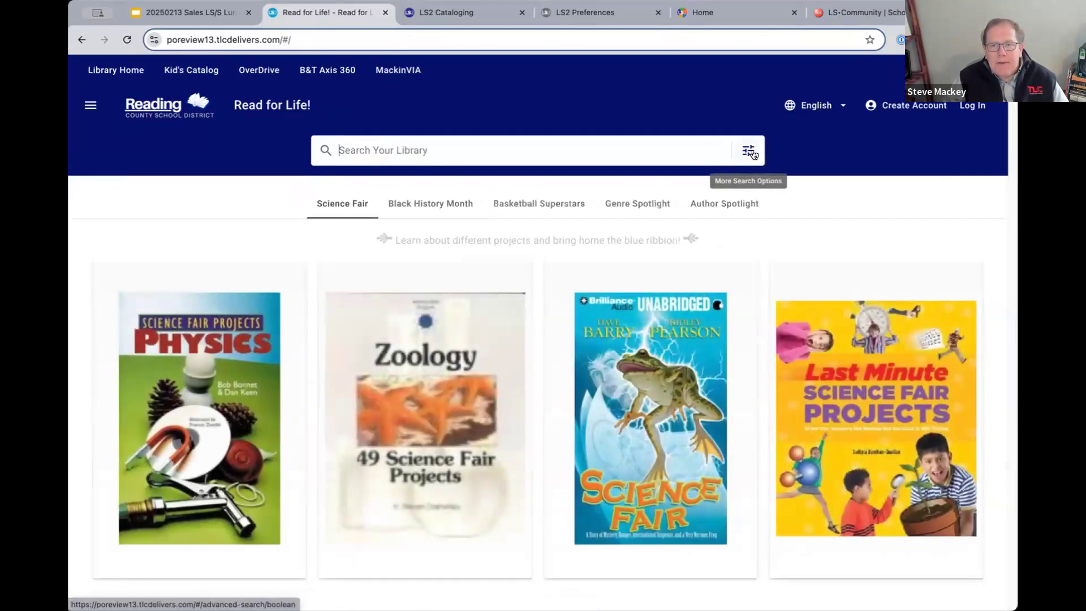
pyautogui.click(749, 151)
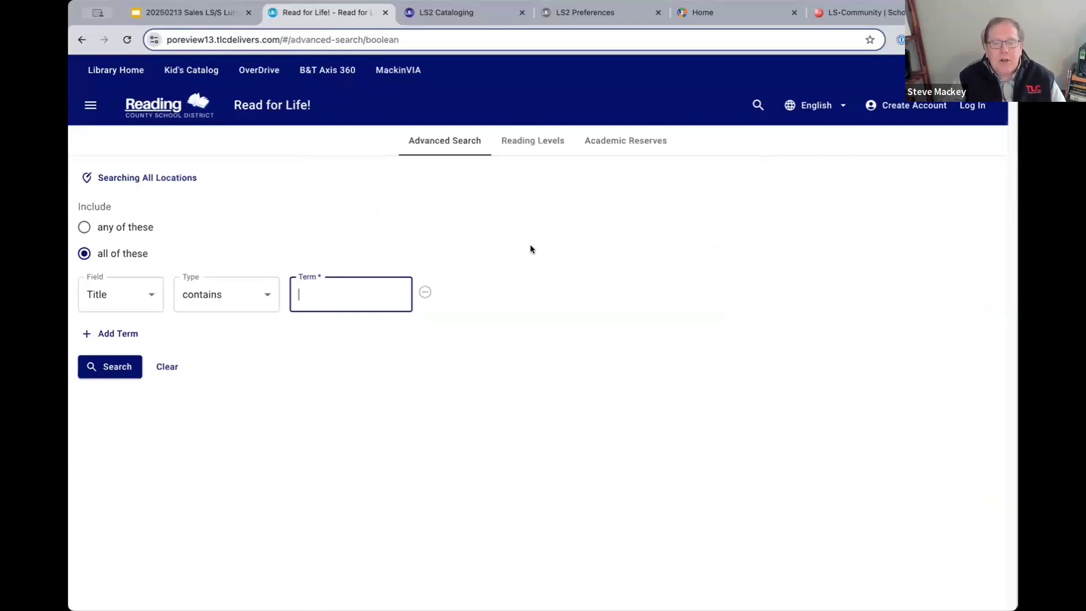
pyautogui.click(524, 149)
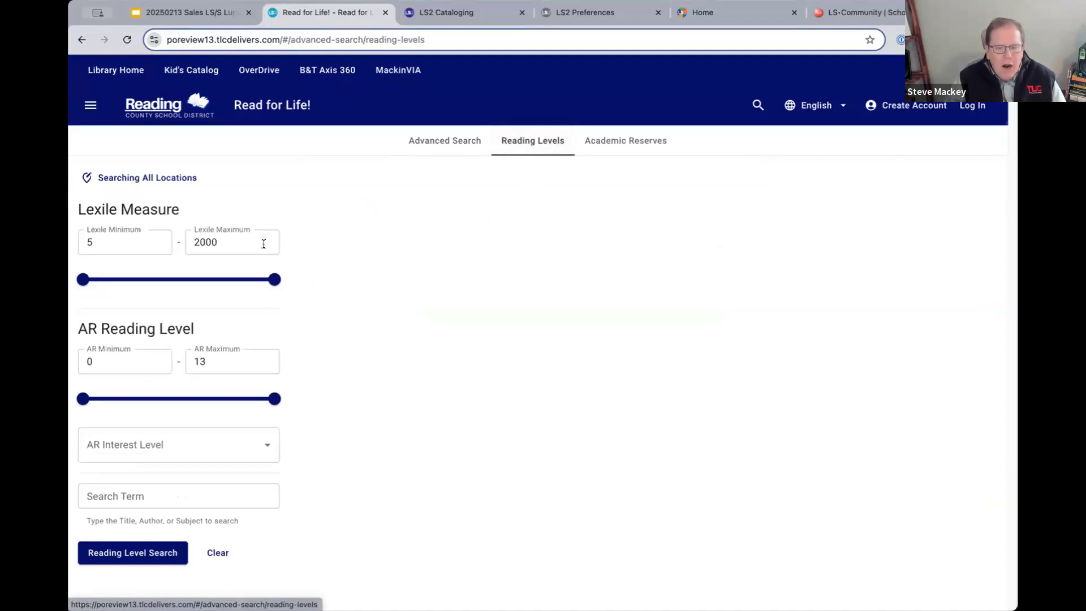
pyautogui.click(105, 237)
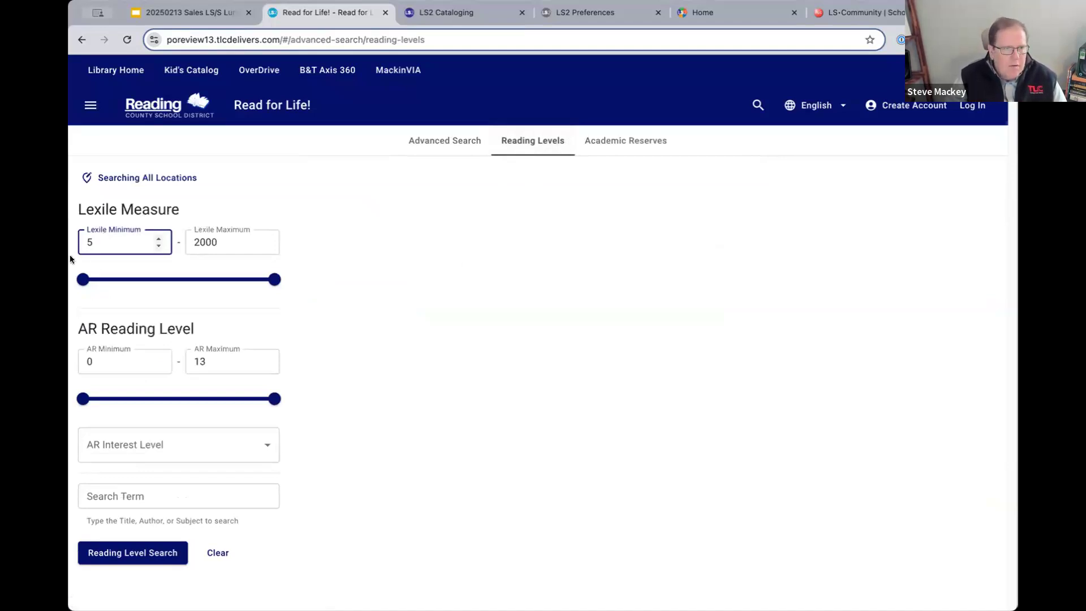
pyautogui.moveTo(84, 280); pyautogui.dragTo(138, 277)
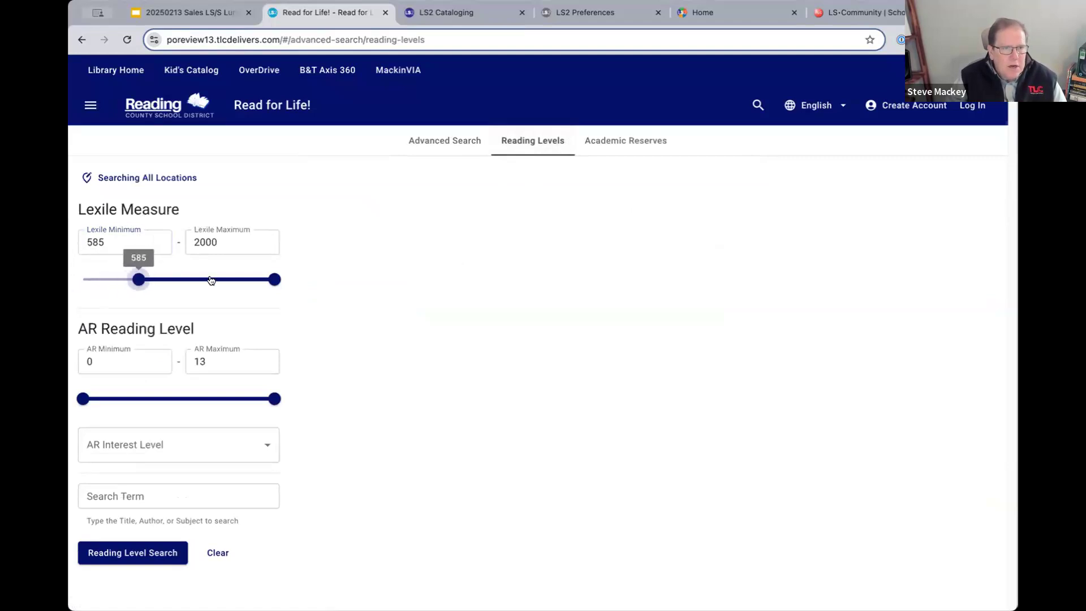
pyautogui.moveTo(274, 280); pyautogui.dragTo(178, 290)
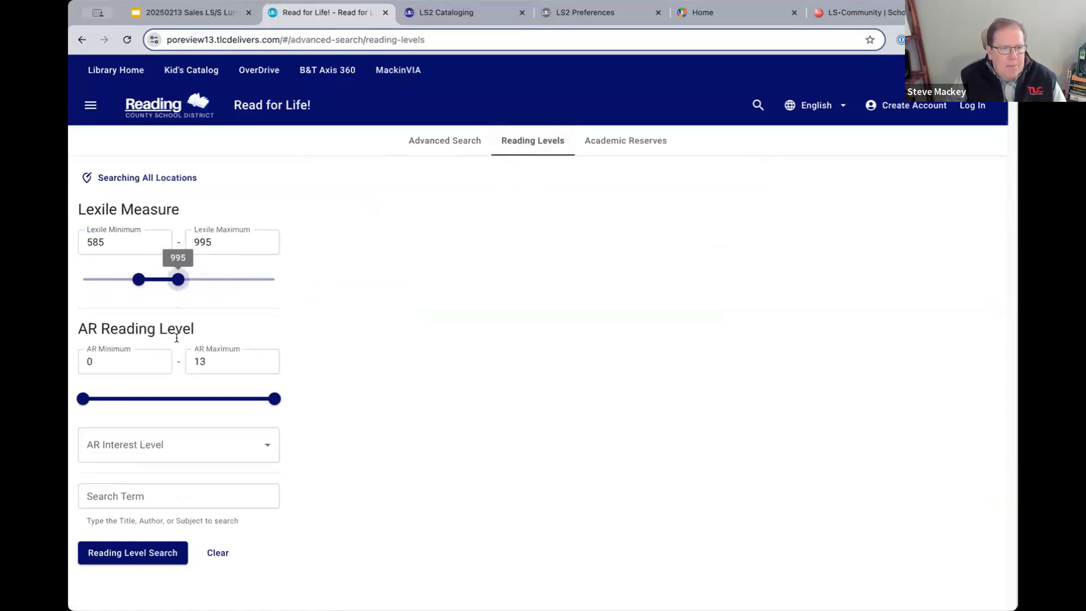
pyautogui.click(111, 503)
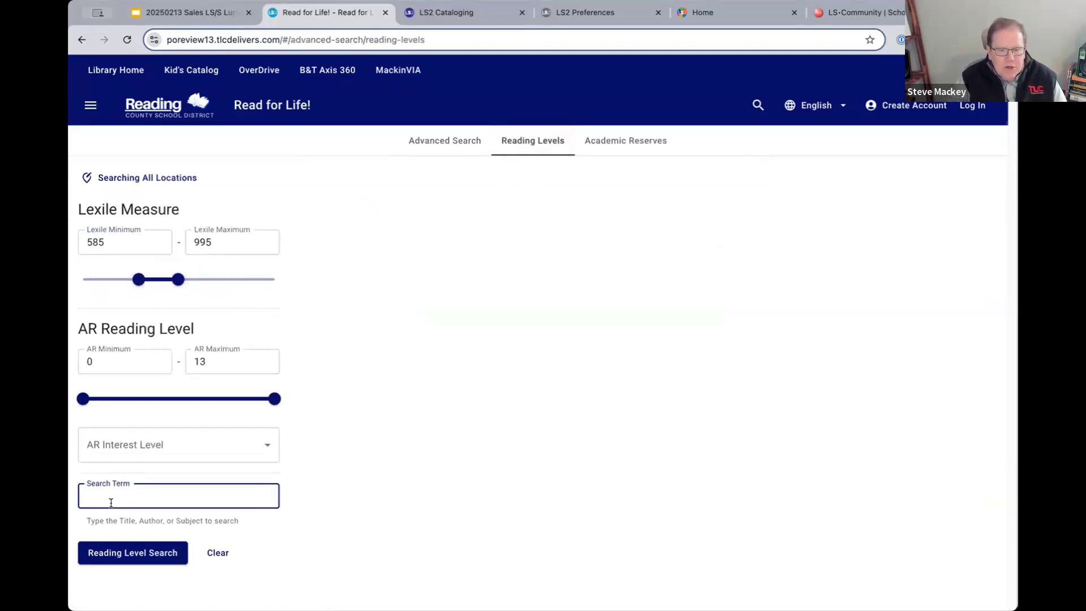
pyautogui.write('insects')
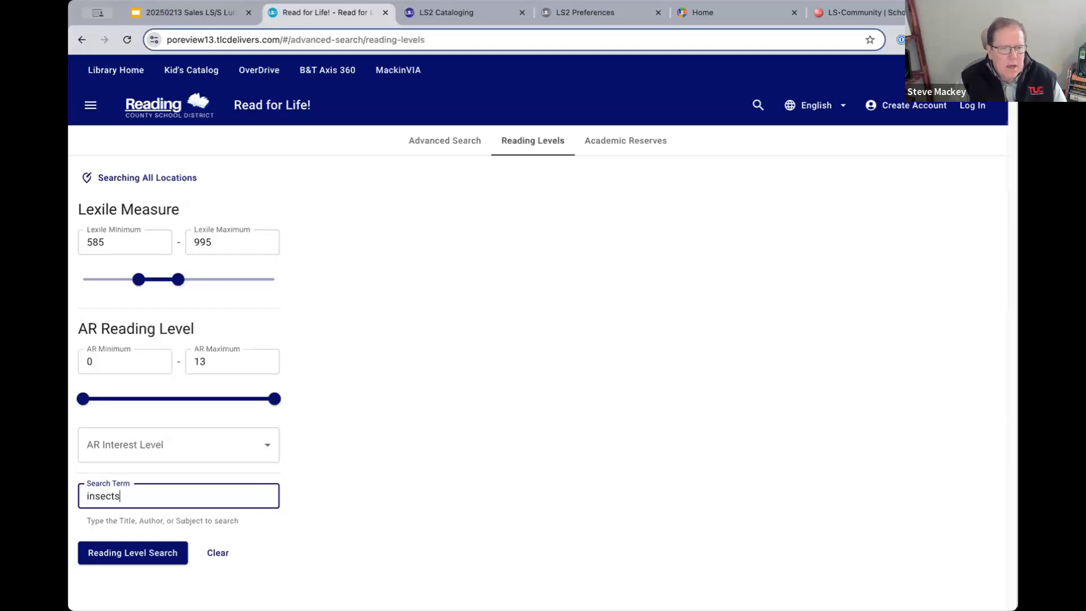
pyautogui.press('Return')
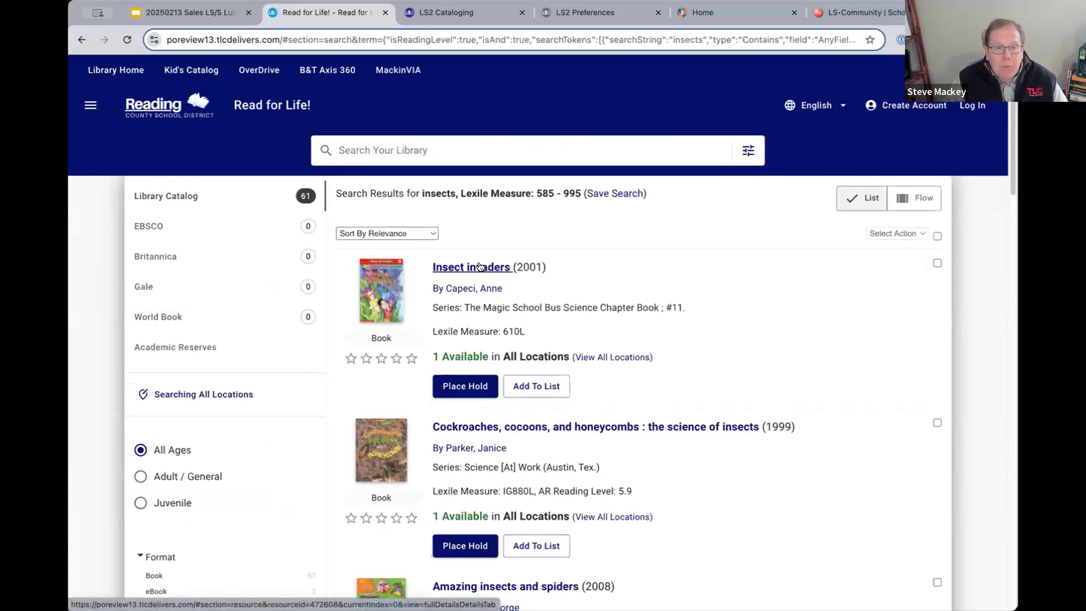
# Look through the insects results and filter them to the eBook format
pyautogui.scroll(-2, 467, 294)
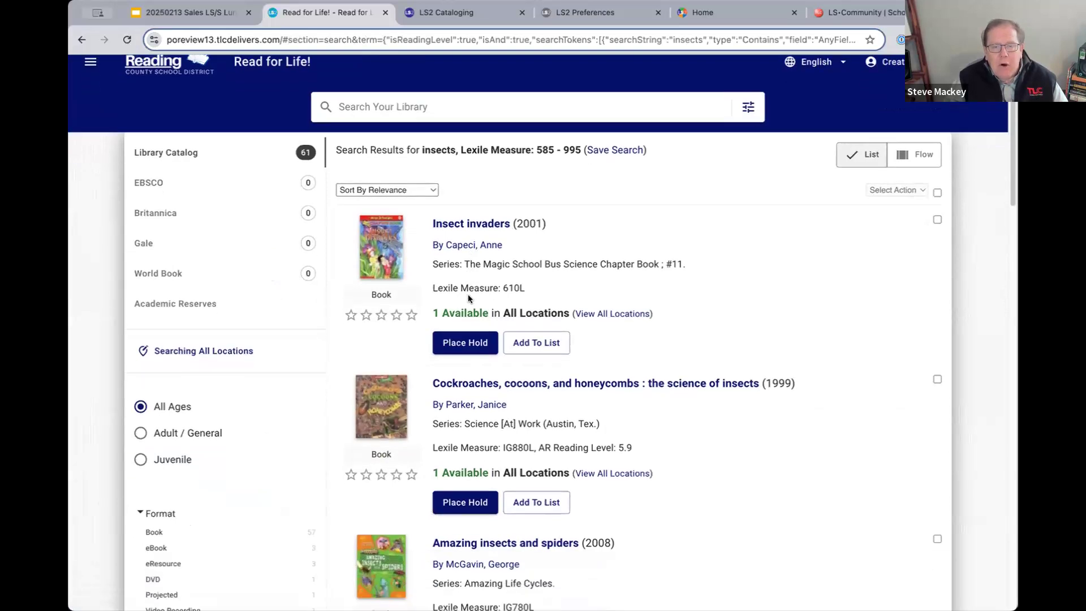
pyautogui.scroll(-5, 467, 294)
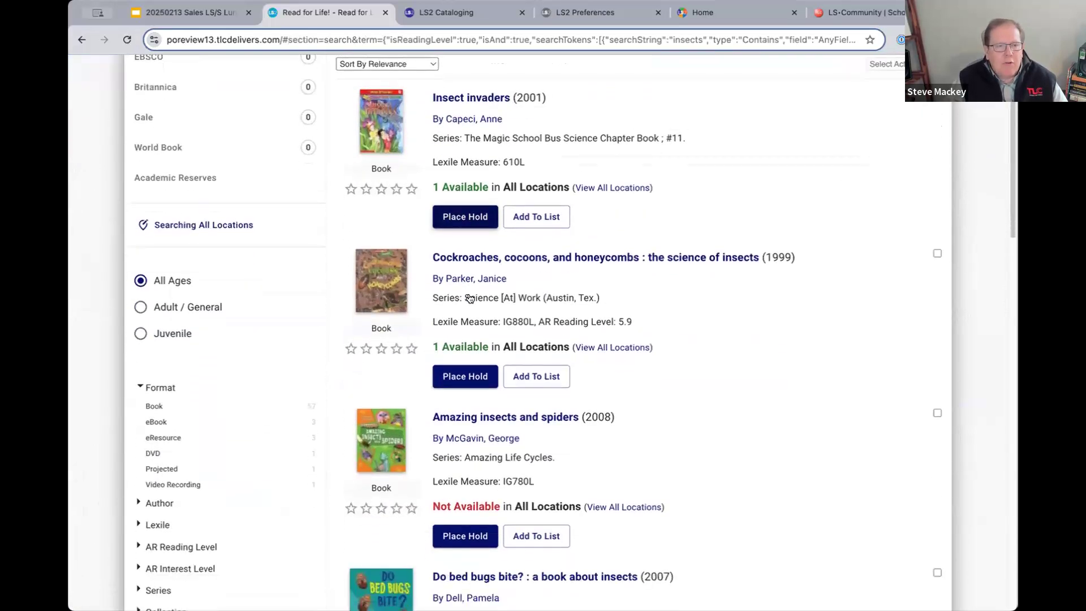
pyautogui.scroll(-1, 469, 298)
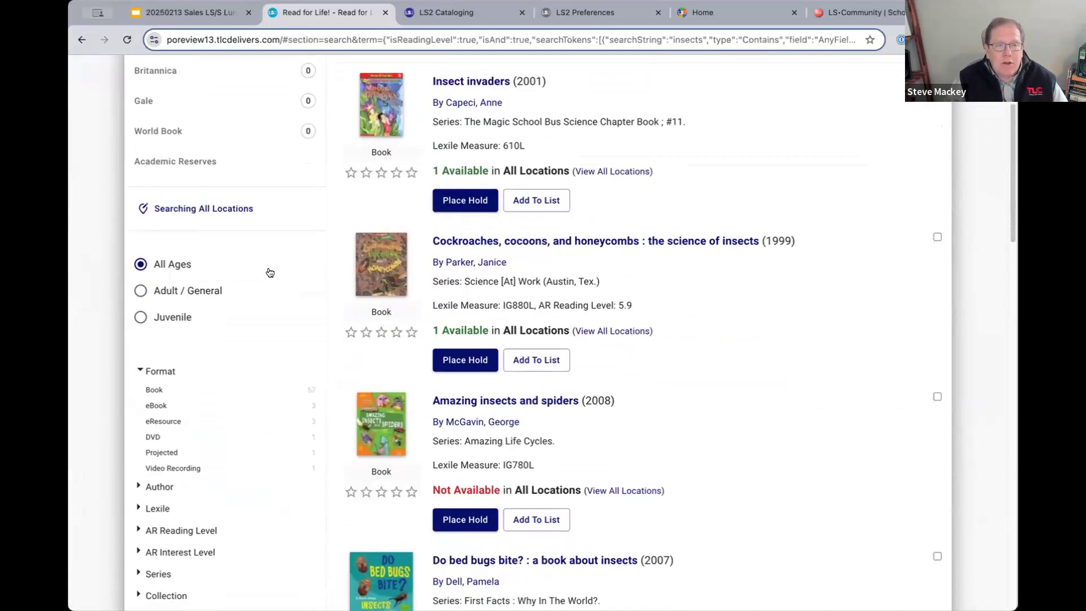
pyautogui.scroll(-5, 270, 272)
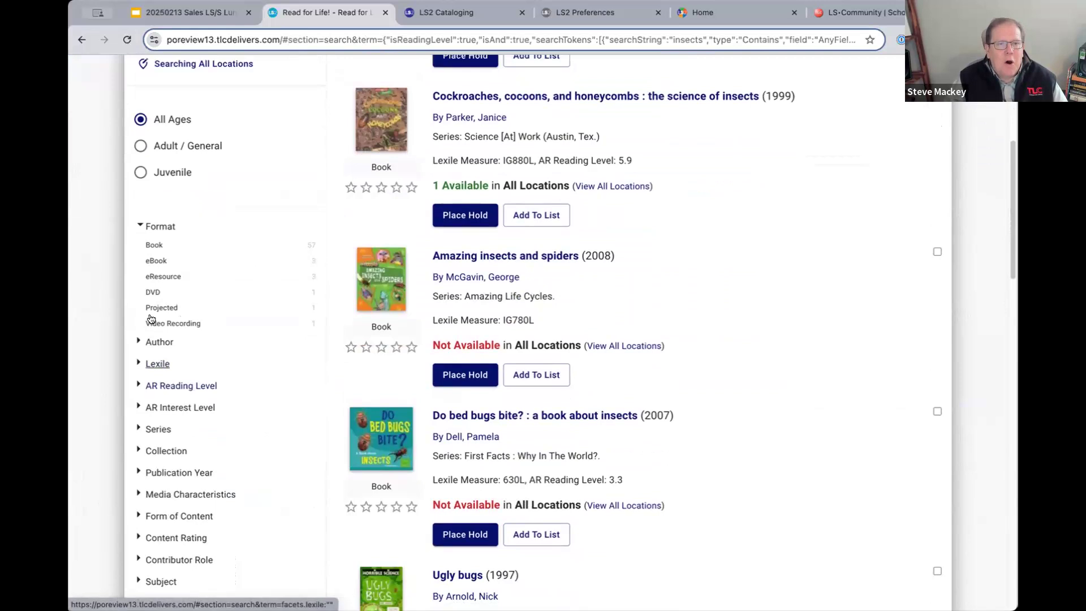
pyautogui.click(156, 260)
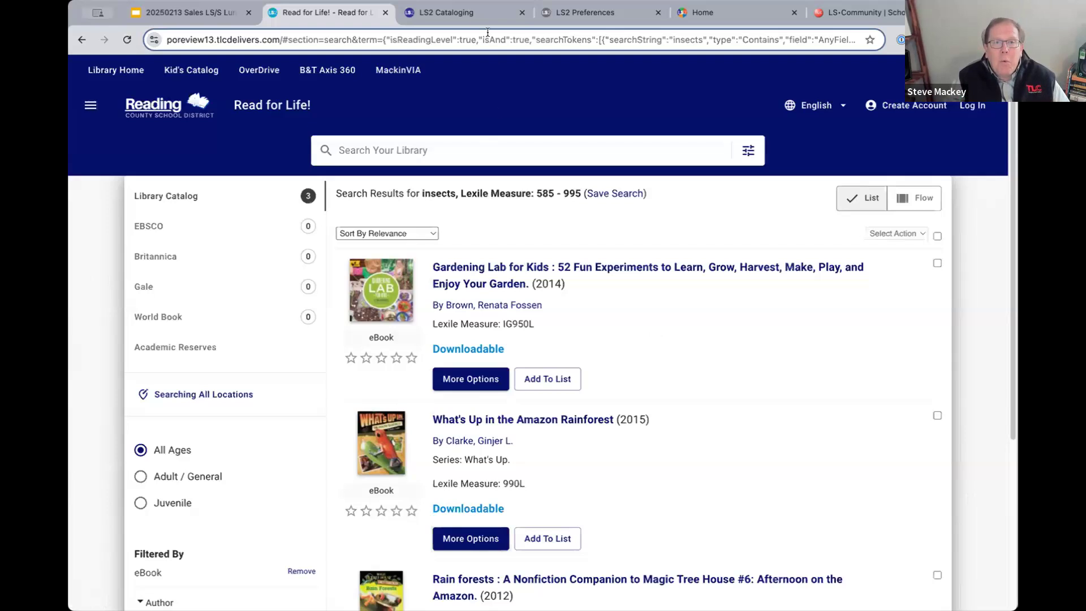
# Switch to LS2 Cataloging and review the list of branches and the title and item Spaces options
pyautogui.click(457, 14)
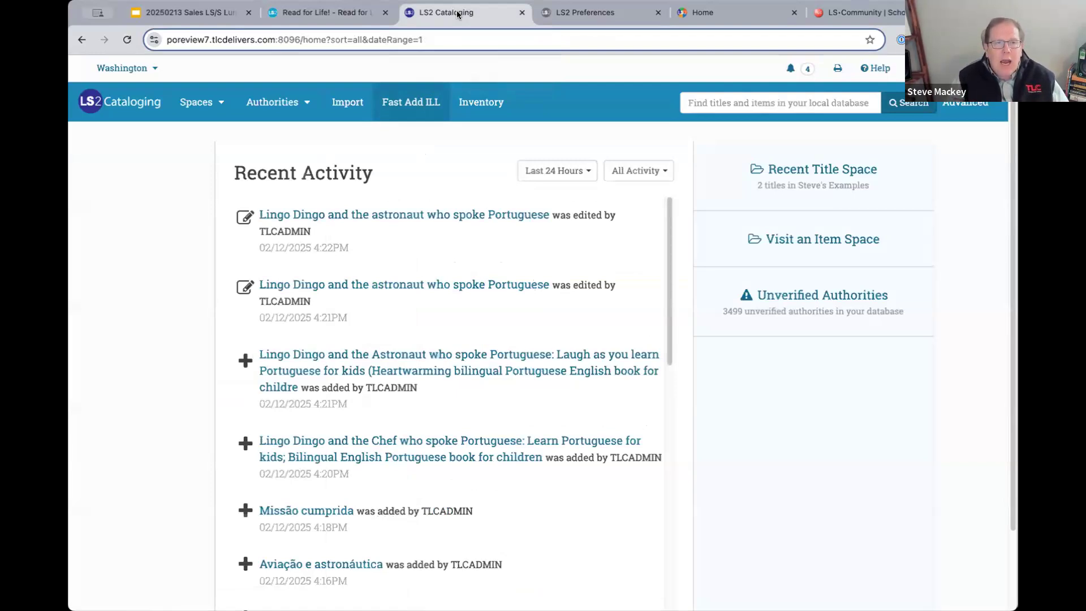
pyautogui.click(153, 69)
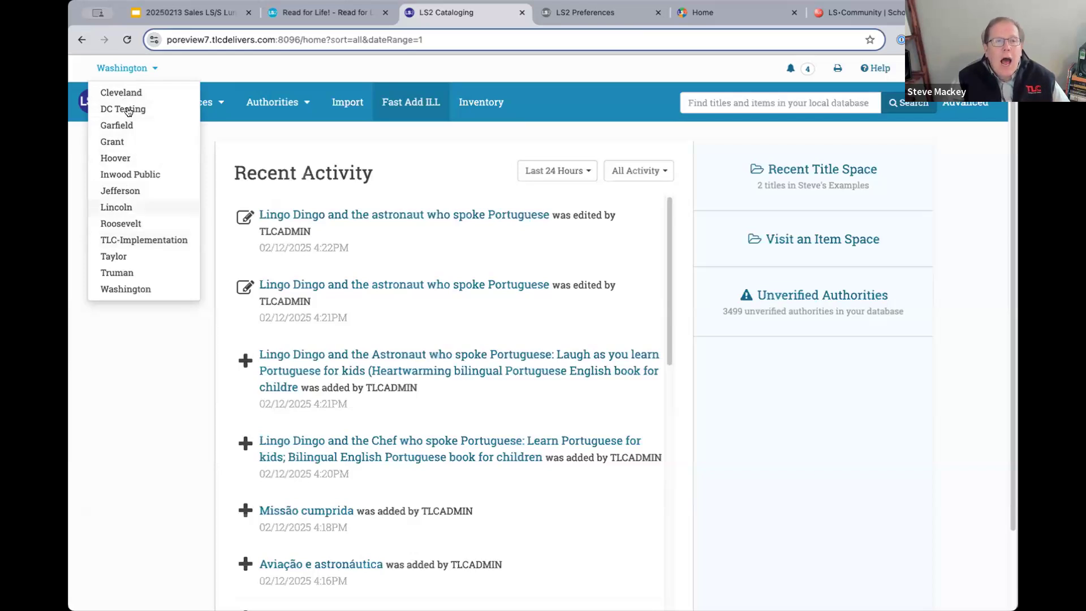
pyautogui.click(181, 67)
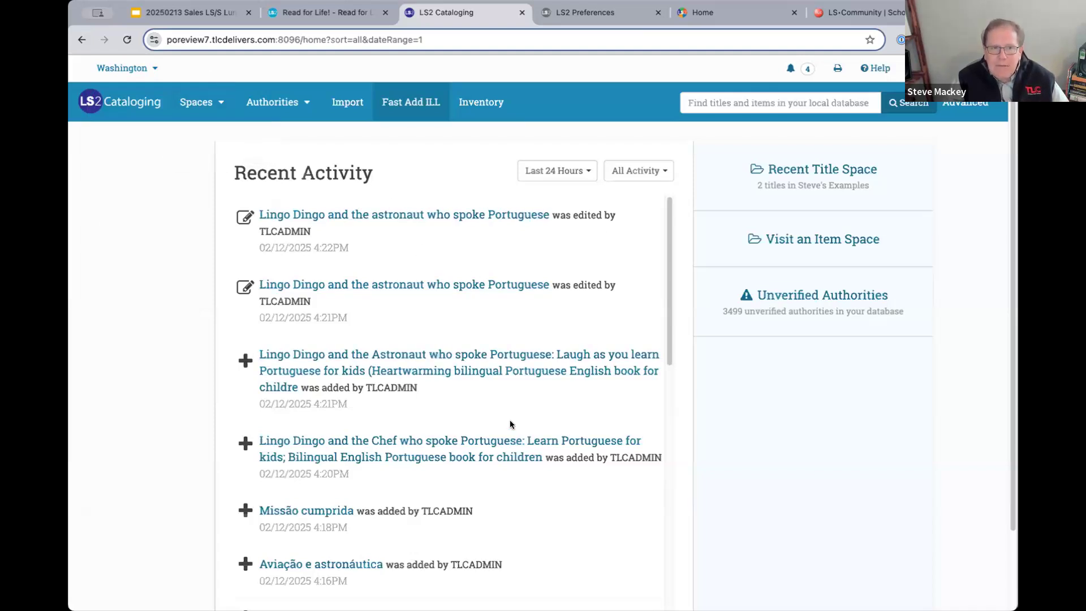
pyautogui.click(201, 97)
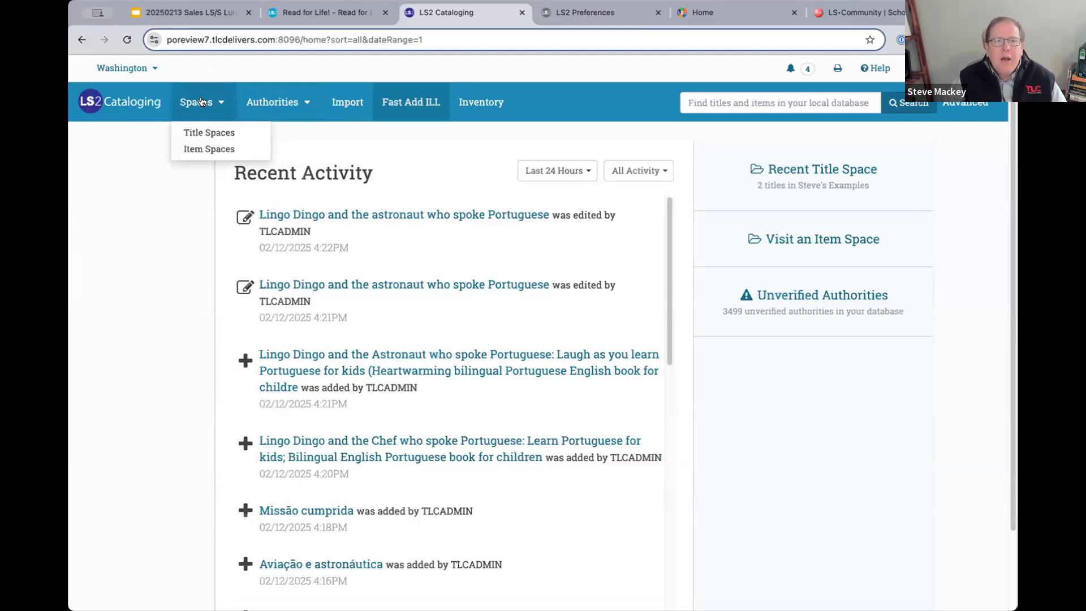
pyautogui.moveTo(198, 105)
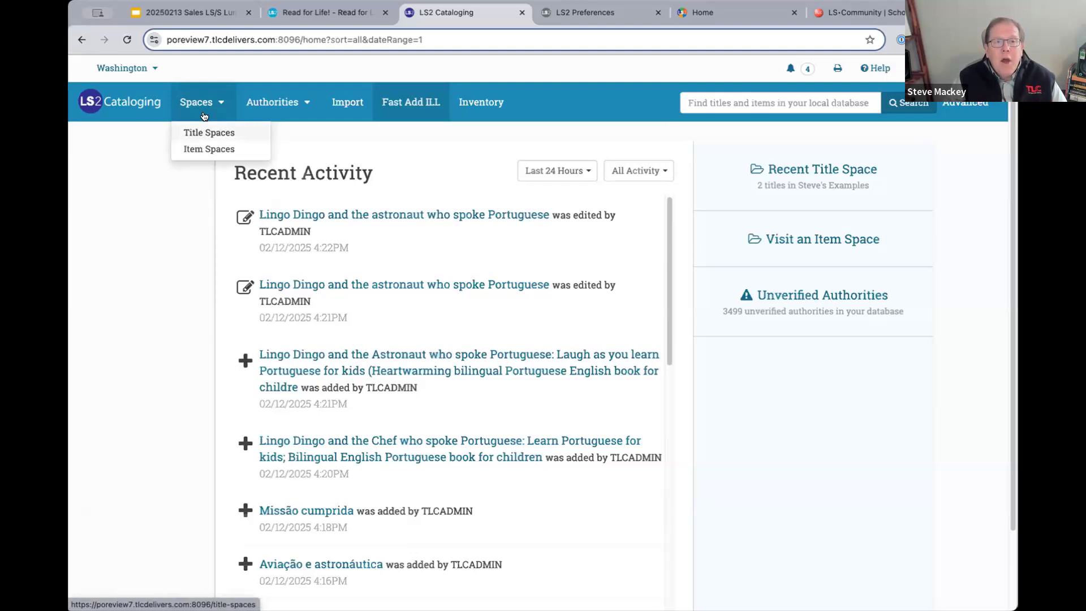
pyautogui.click(282, 102)
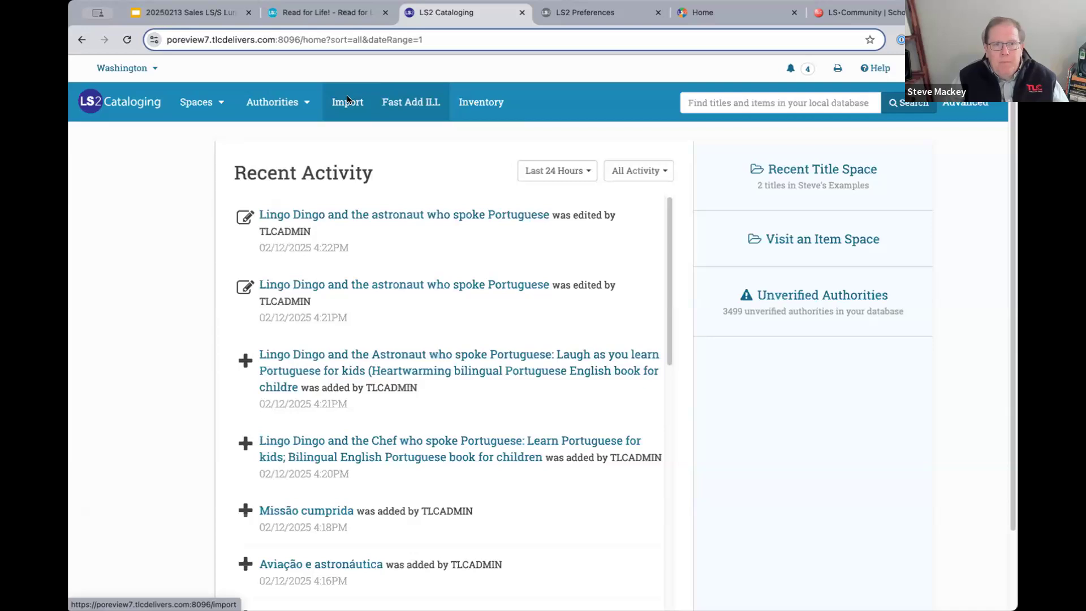
# Open the cataloging Import page and view the available import types without starting an import
pyautogui.click(349, 101)
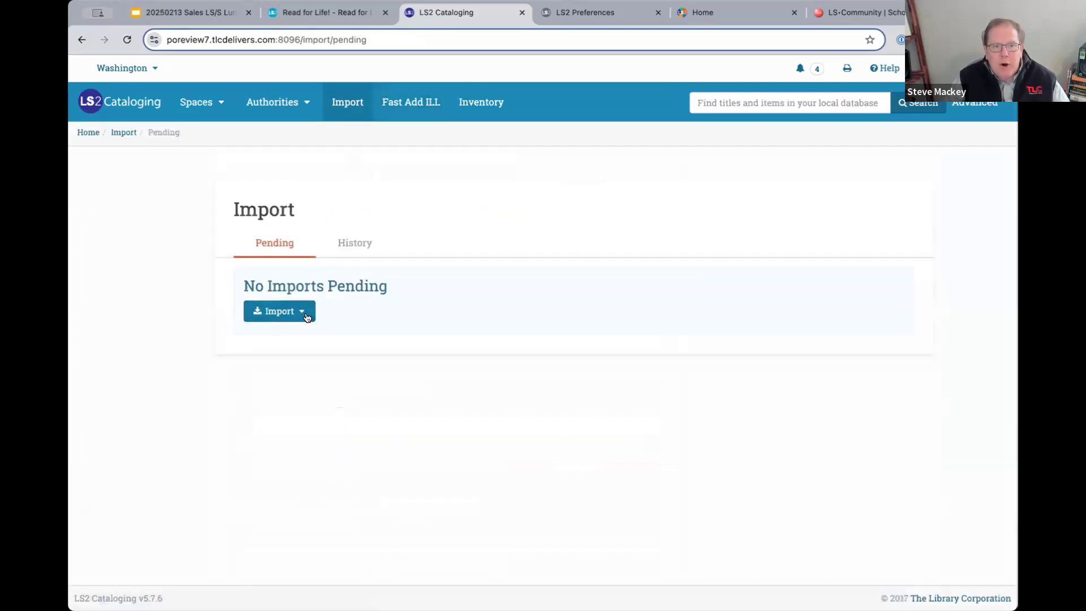
pyautogui.click(277, 312)
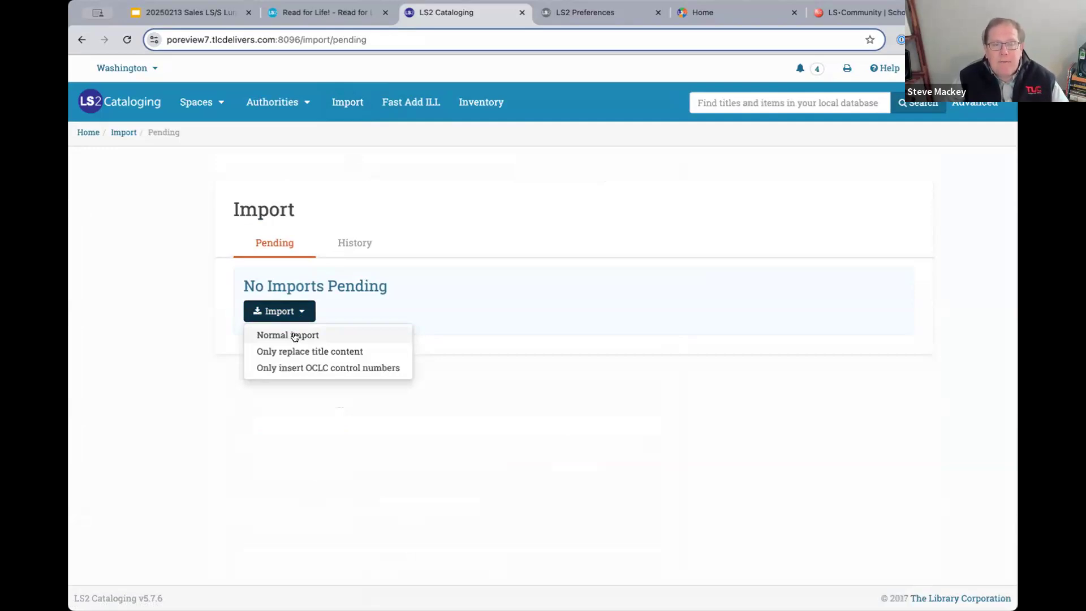
pyautogui.click(386, 169)
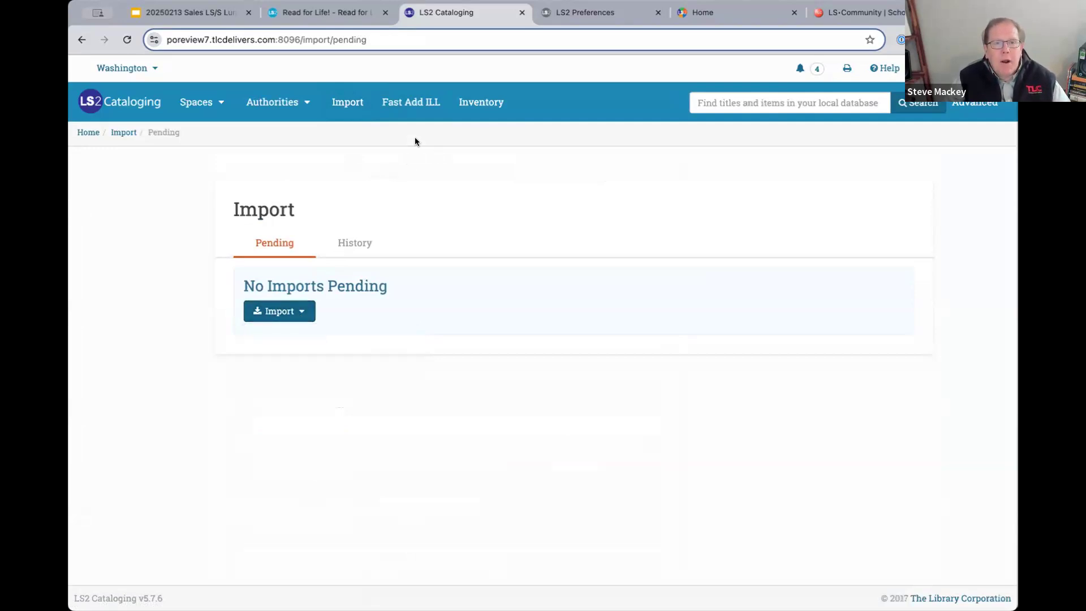
pyautogui.click(415, 103)
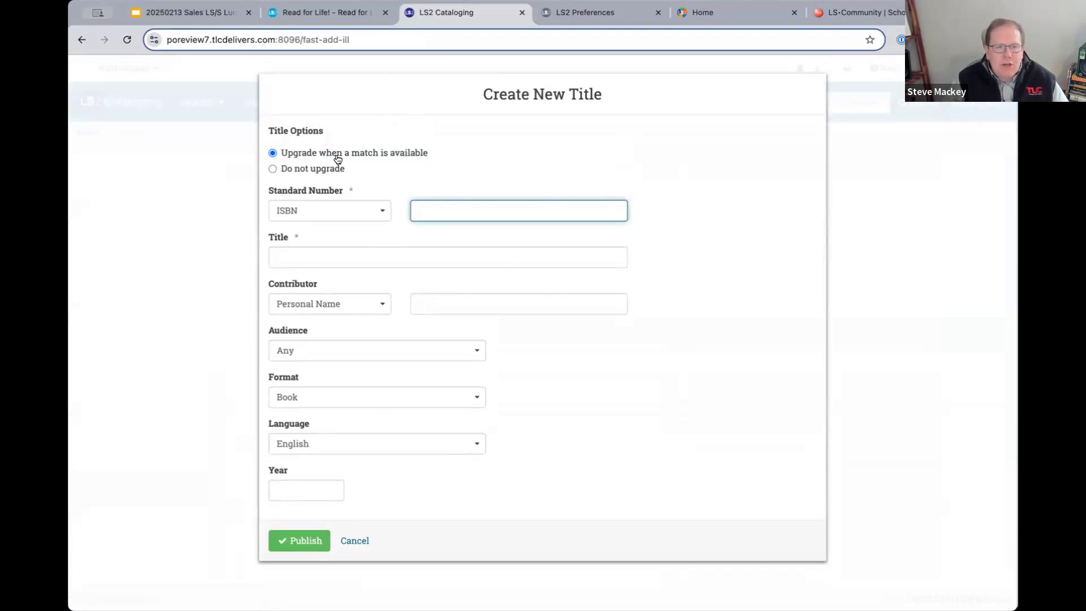
pyautogui.write('9781879941144')
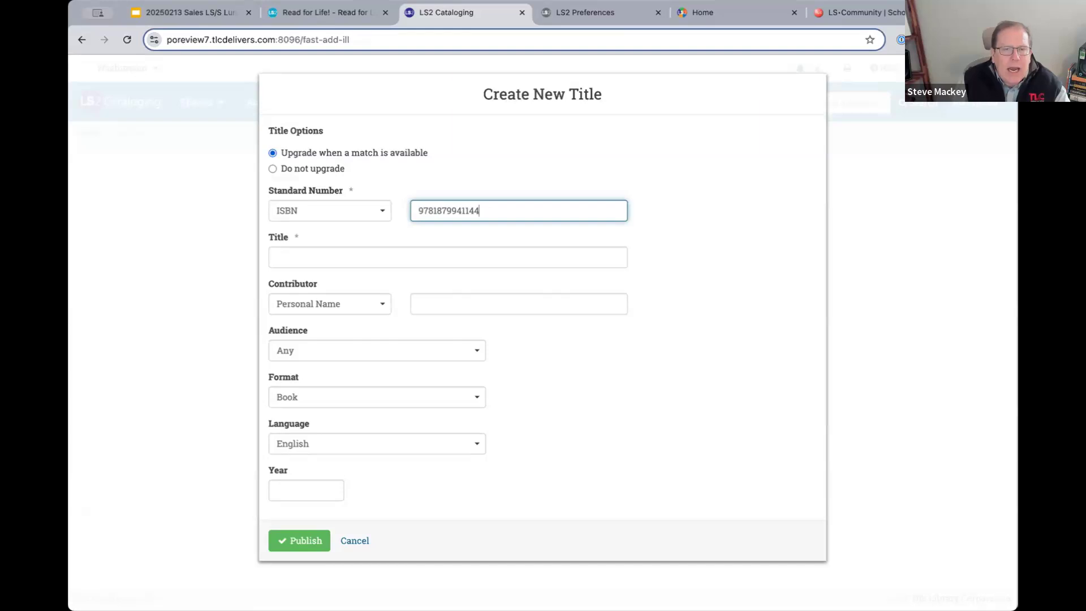
pyautogui.click(325, 255)
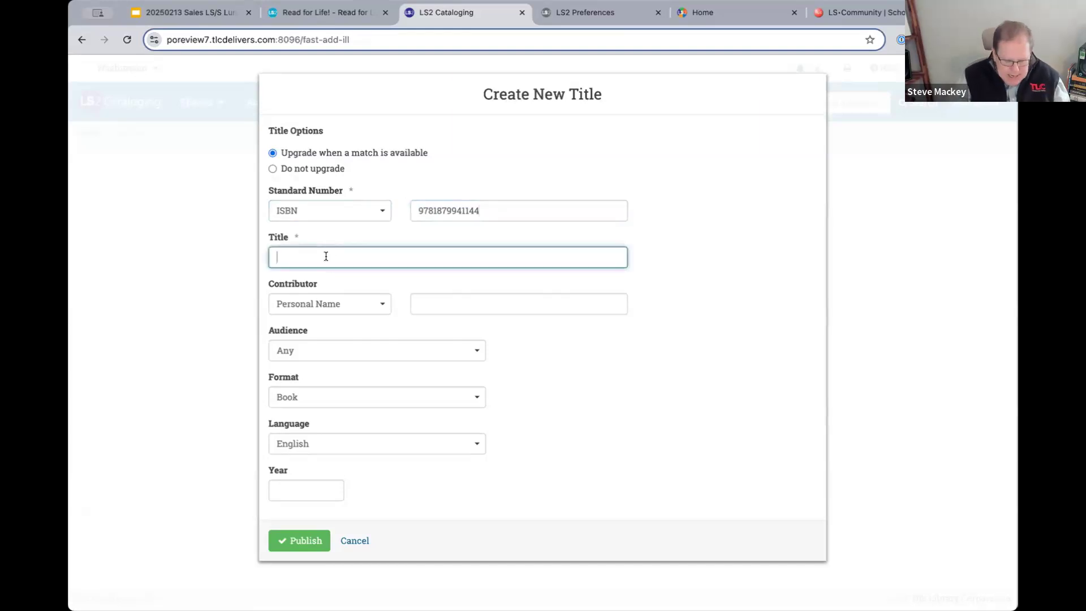
pyautogui.write('Night Ridger')
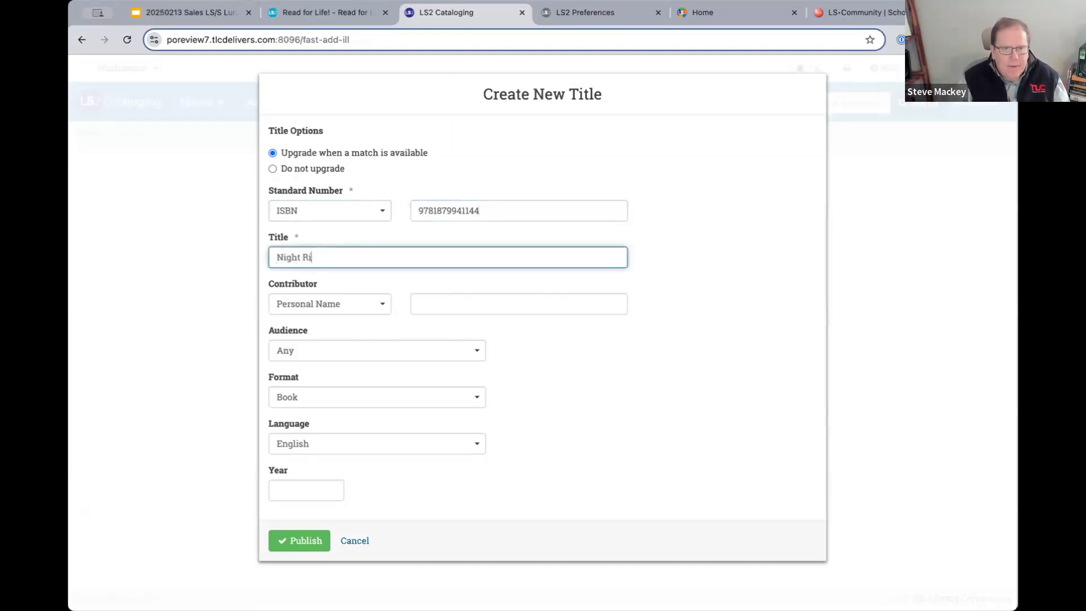
pyautogui.press('Tab')
pyautogui.hotkey('shift', 'Tab')
pyautogui.click(329, 257)
pyautogui.press('BackSpace')
# Enter "Warren, Robert Penn" as the new title's personal-name contributor, keeping the default audience, format and language
pyautogui.press('Tab')
pyautogui.press('Tab')
pyautogui.write('Warren,')
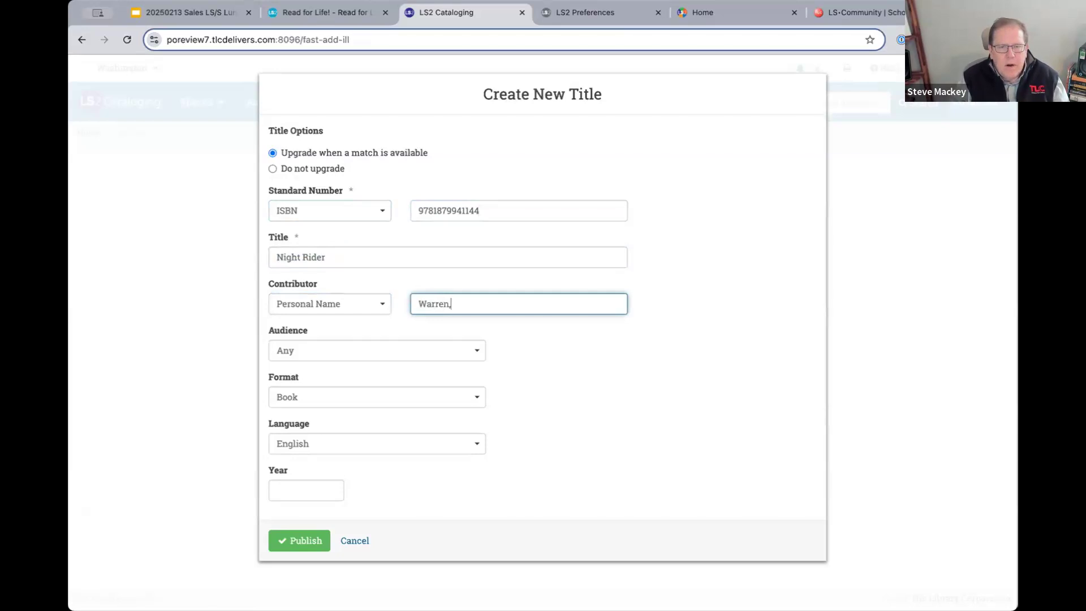
pyautogui.write(' Robert Penn')
pyautogui.press('Tab')
pyautogui.press('Tab')
pyautogui.press('Tab')
pyautogui.press('Tab')
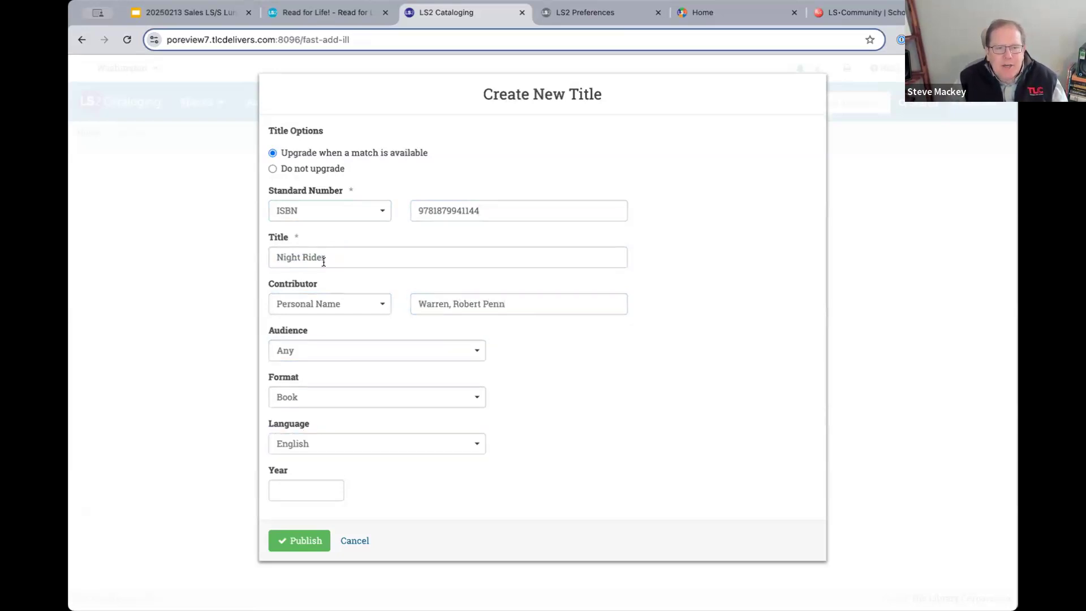
# Set the new "Night Rider" title's year to 1992 and publish the record
pyautogui.write('1992')
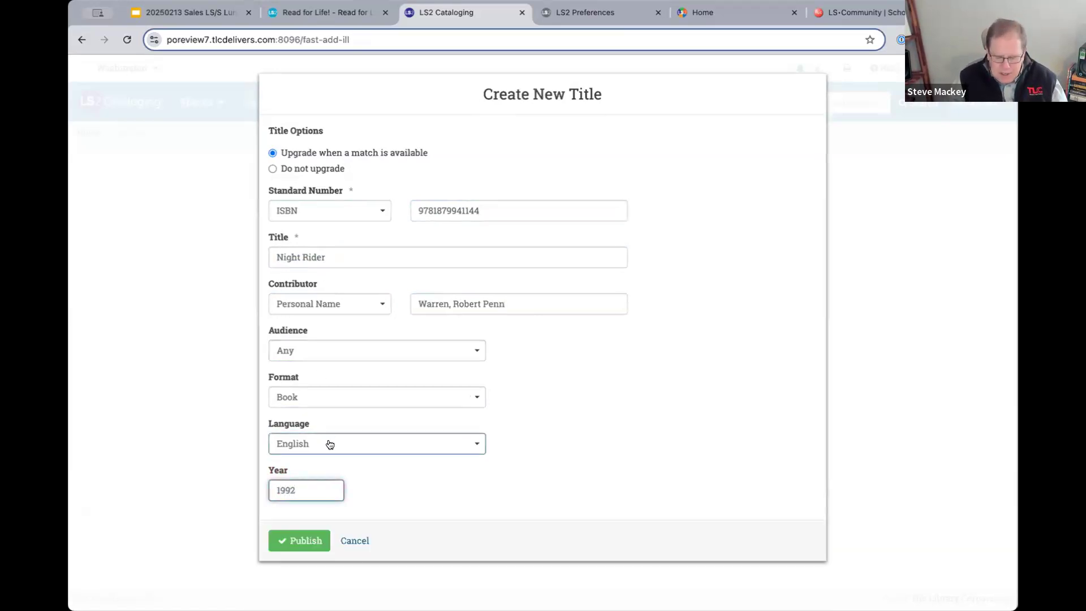
pyautogui.press('BackSpace')
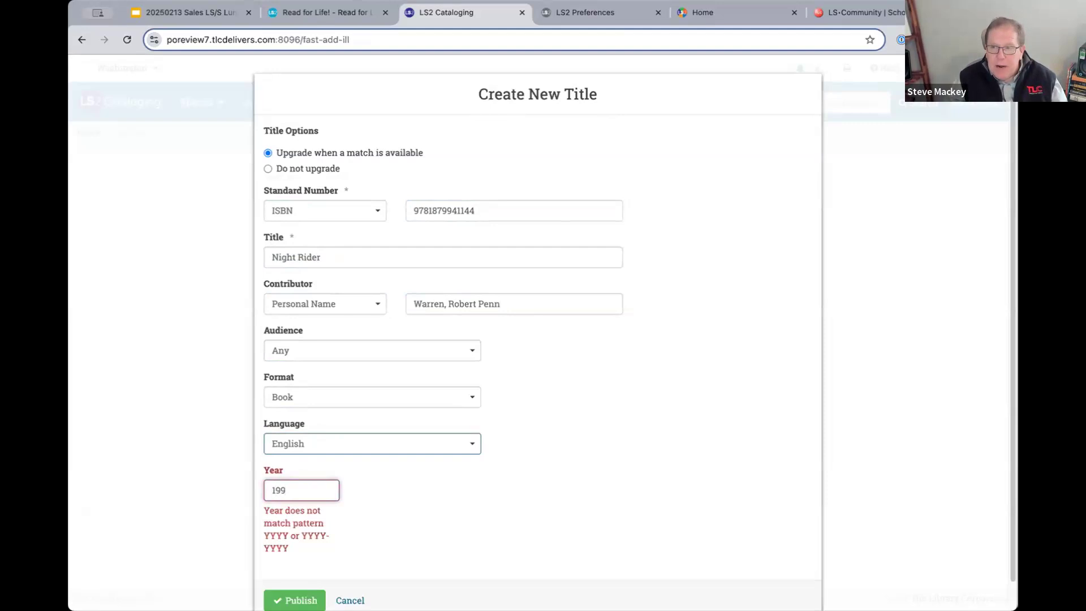
pyautogui.write('2')
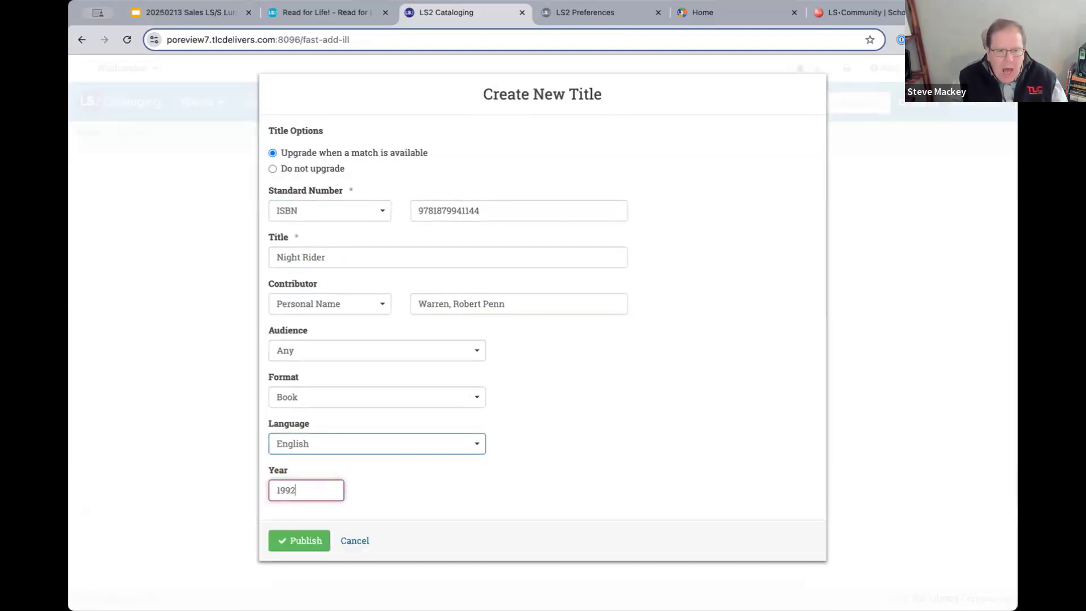
pyautogui.click(306, 542)
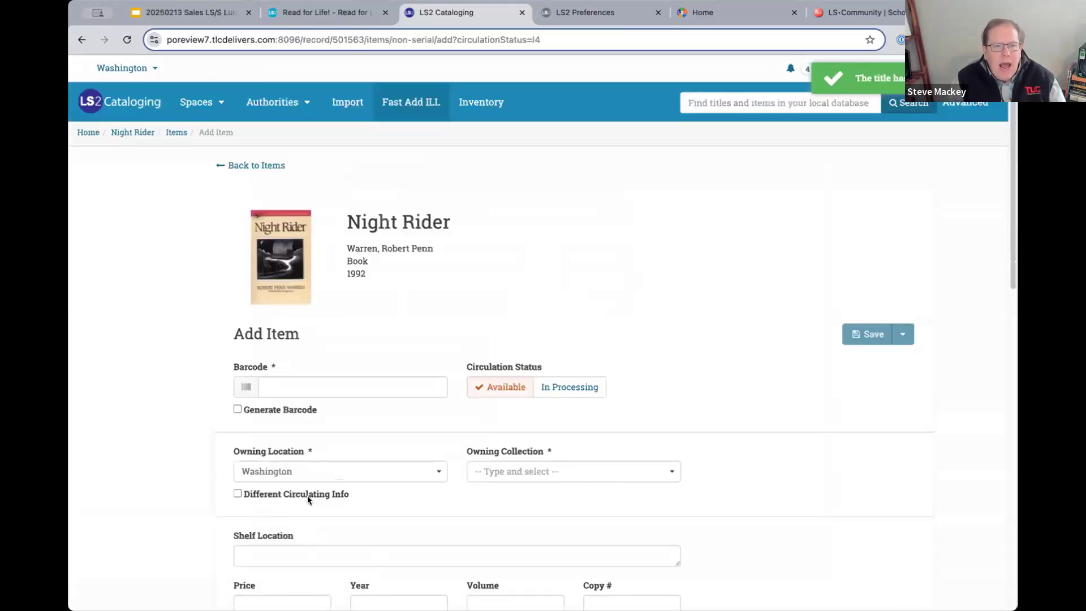
pyautogui.click(295, 388)
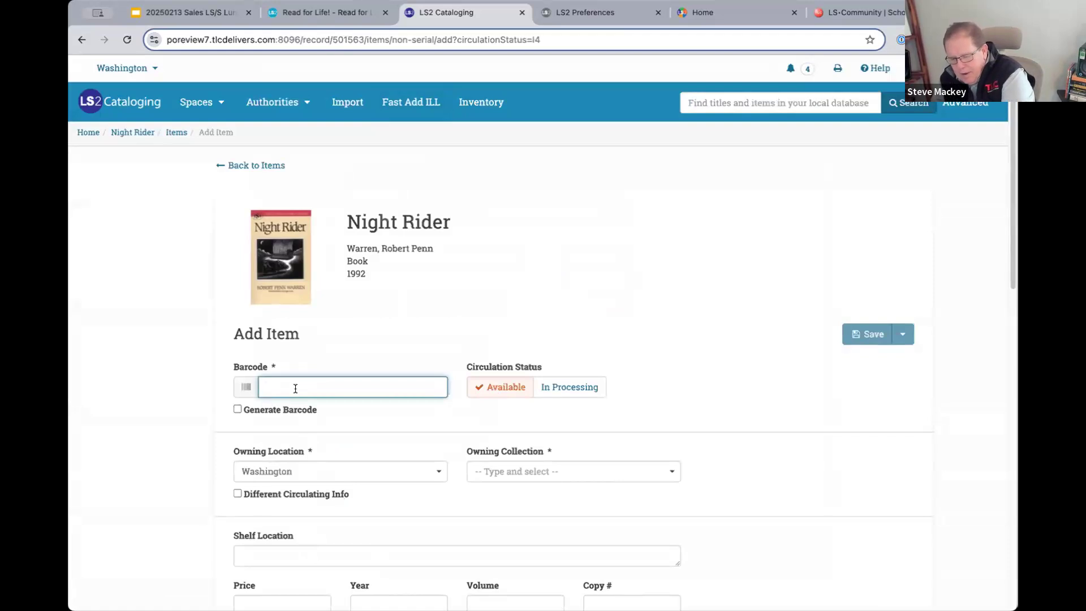
pyautogui.write('19740000001770')
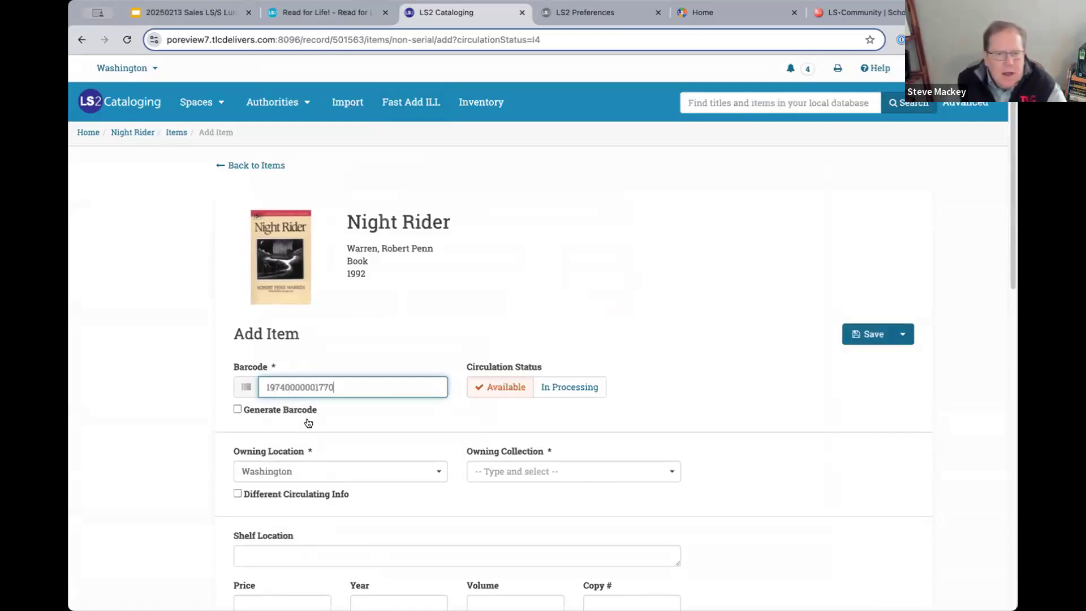
pyautogui.click(519, 477)
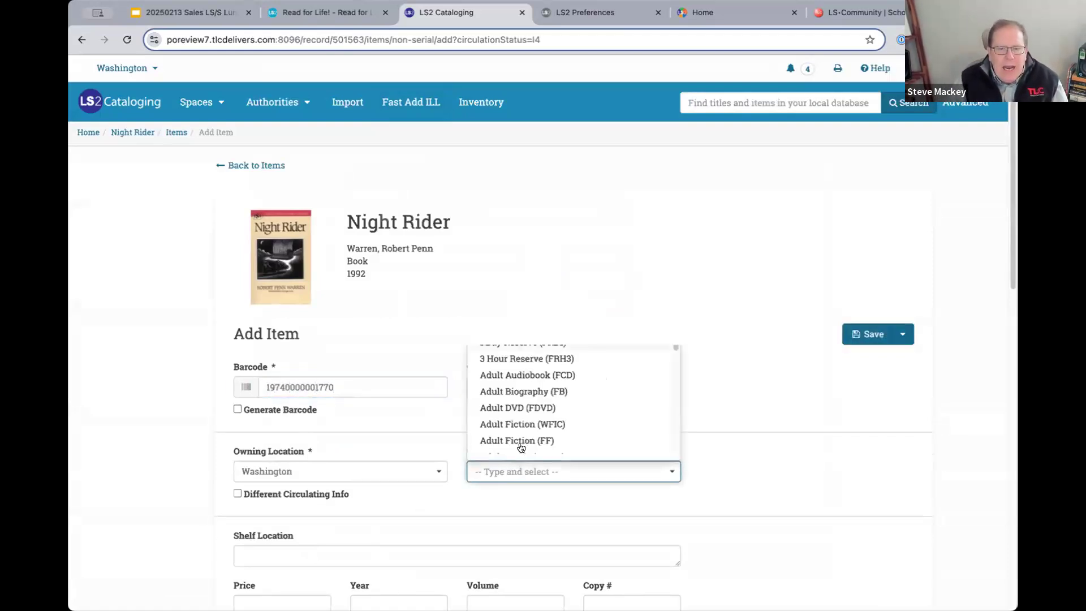
pyautogui.scroll(-3, 521, 441)
pyautogui.scroll(-2, 521, 441)
pyautogui.scroll(2, 521, 442)
pyautogui.scroll(-2, 520, 441)
pyautogui.scroll(-6, 521, 441)
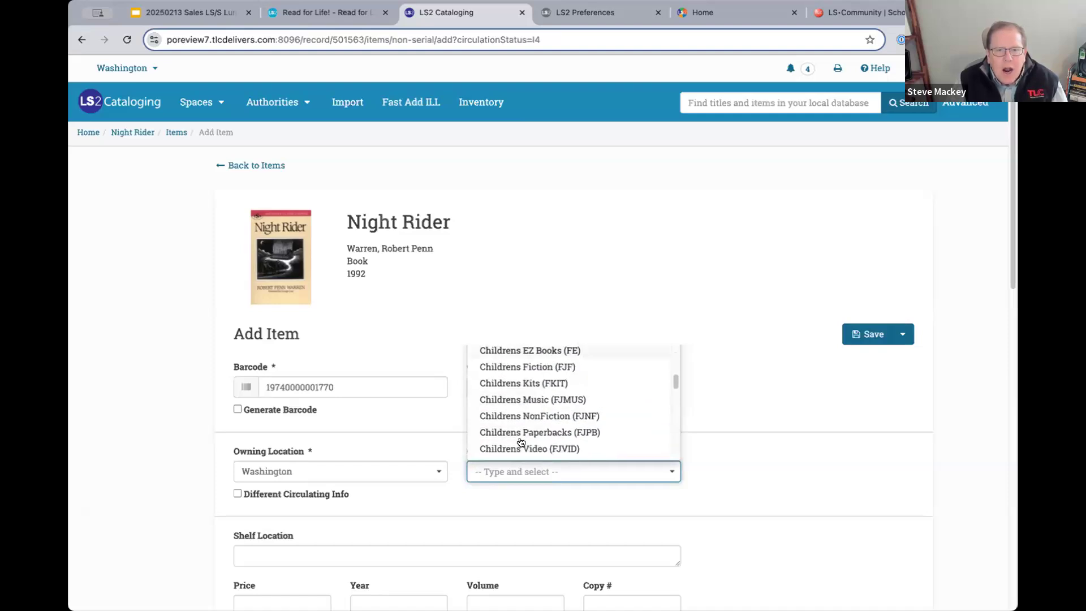
pyautogui.scroll(3, 521, 441)
pyautogui.write('fic')
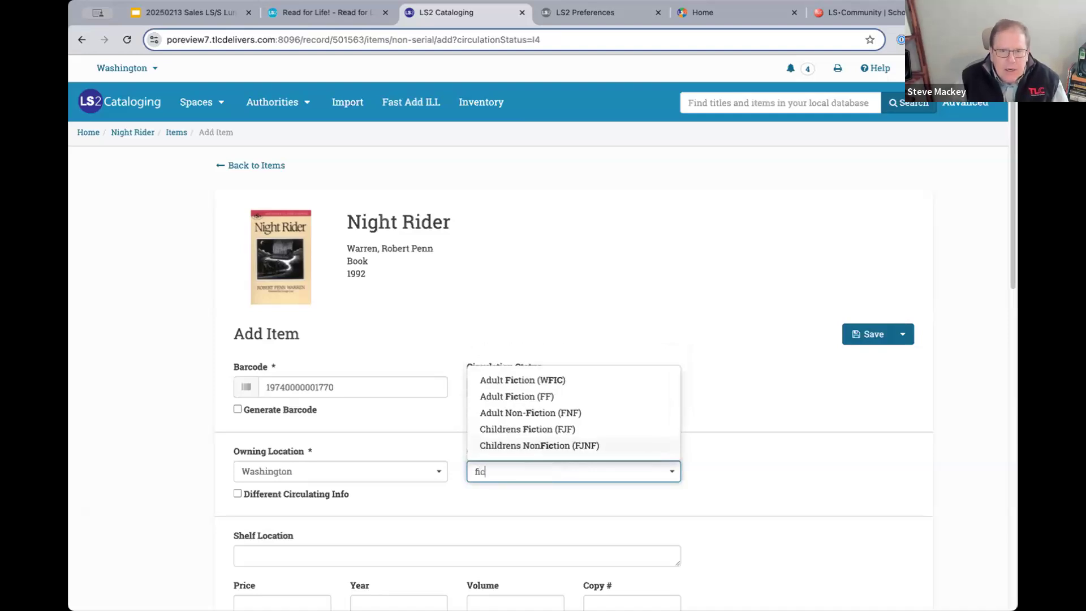
pyautogui.click(523, 429)
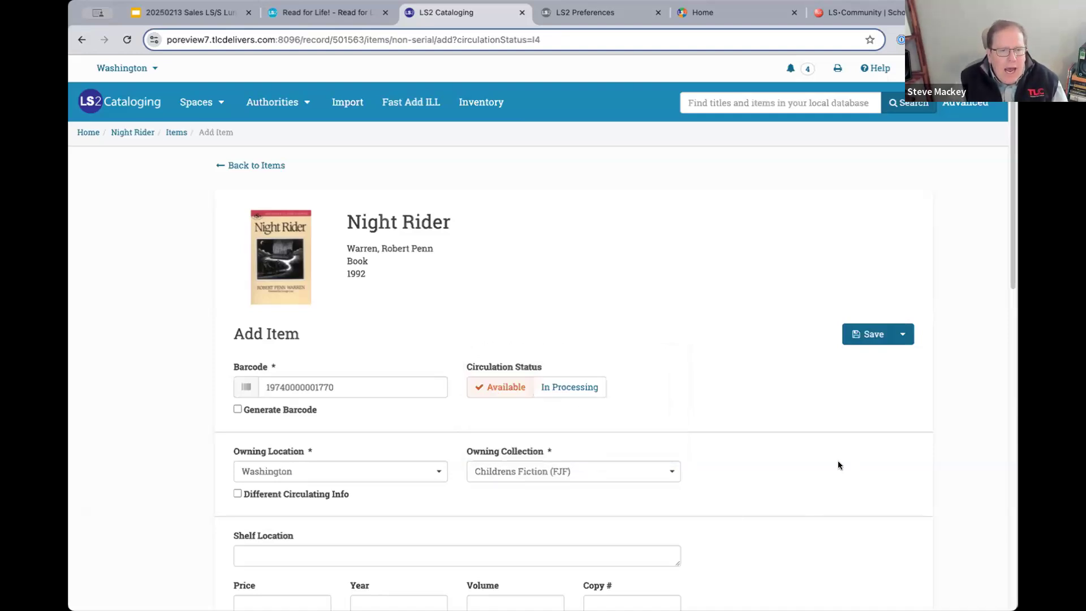
# Enter "F War" as the item's shelf location and save the item
pyautogui.scroll(-3, 838, 462)
pyautogui.click(372, 393)
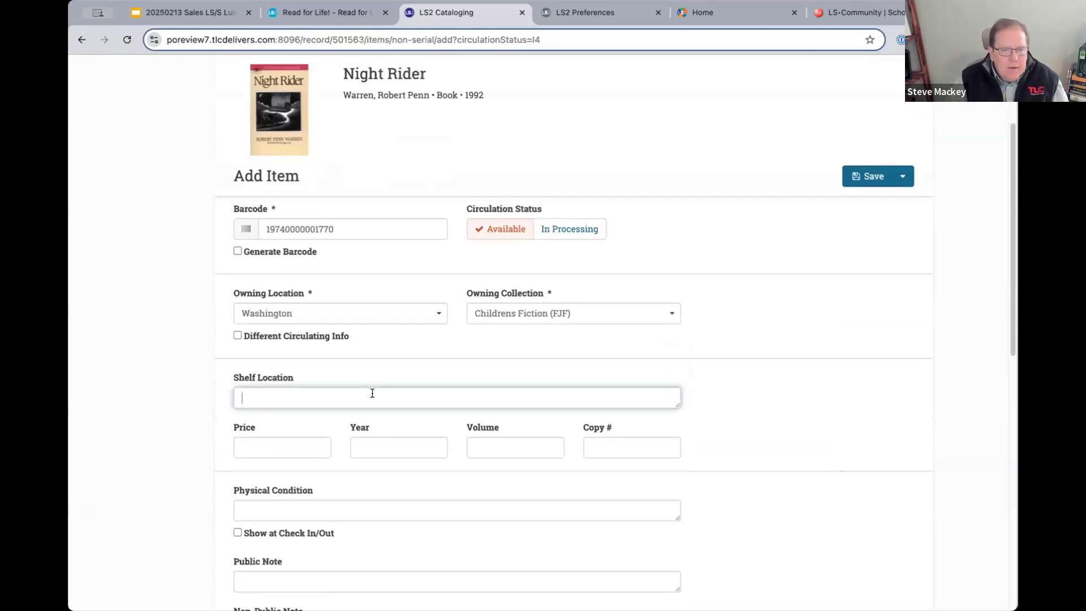
pyautogui.write('F War')
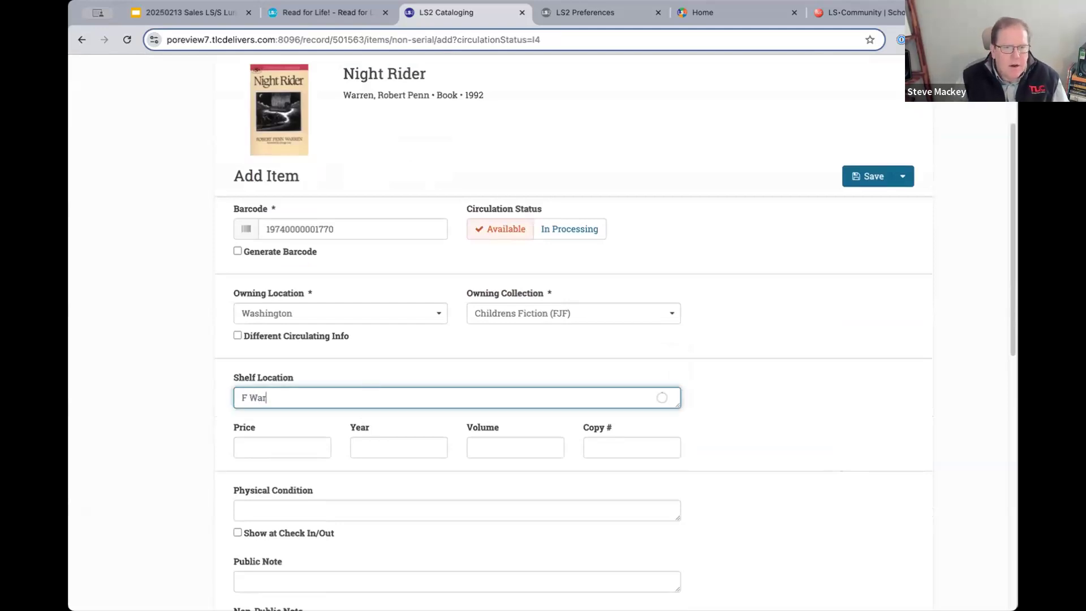
pyautogui.scroll(-3, 398, 478)
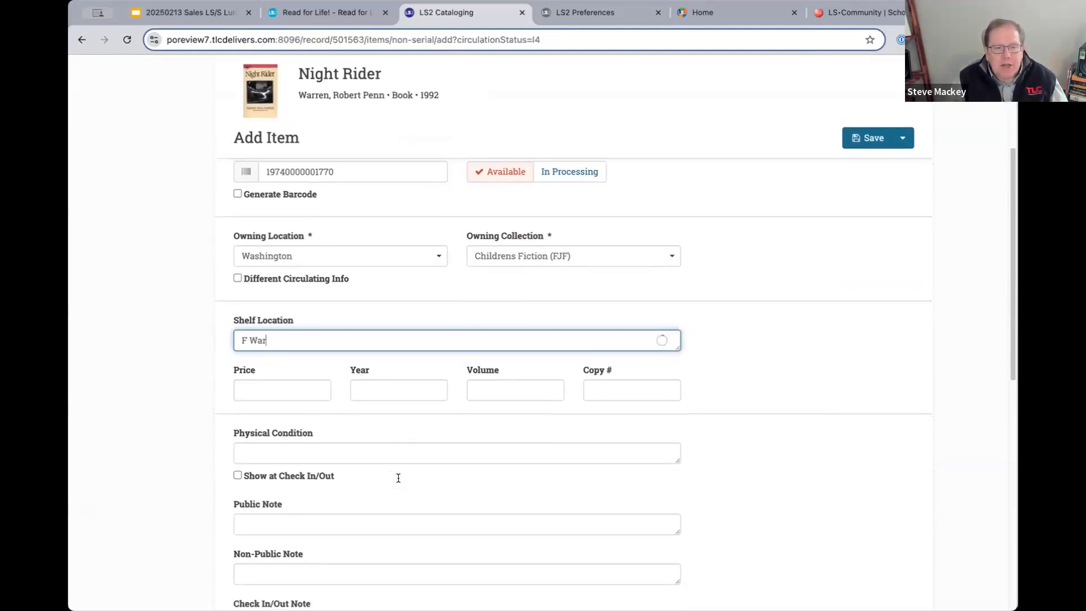
pyautogui.scroll(-1, 398, 478)
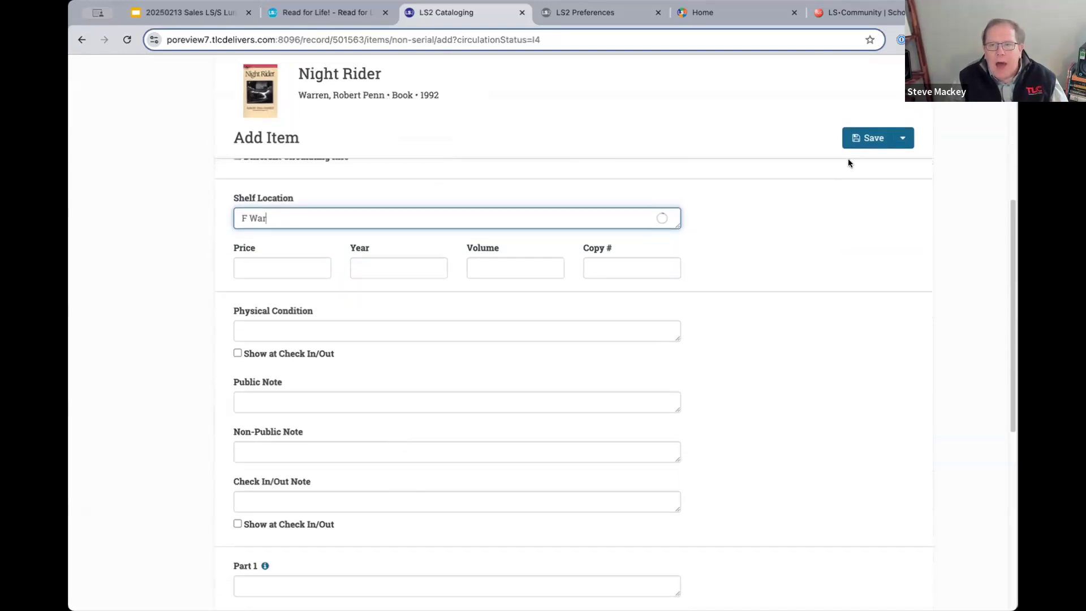
pyautogui.click(865, 140)
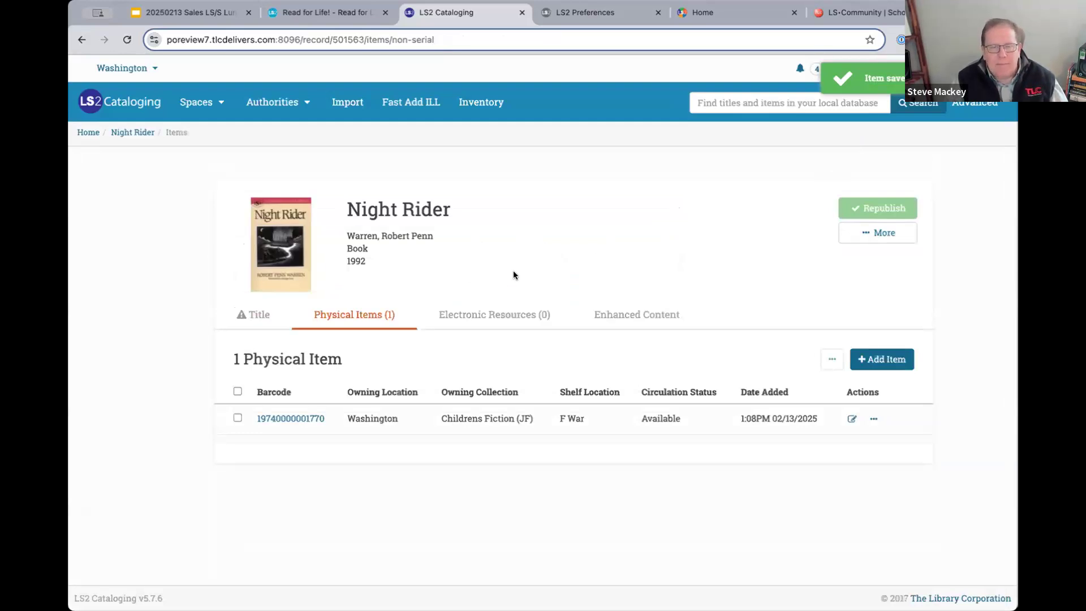
pyautogui.click(424, 102)
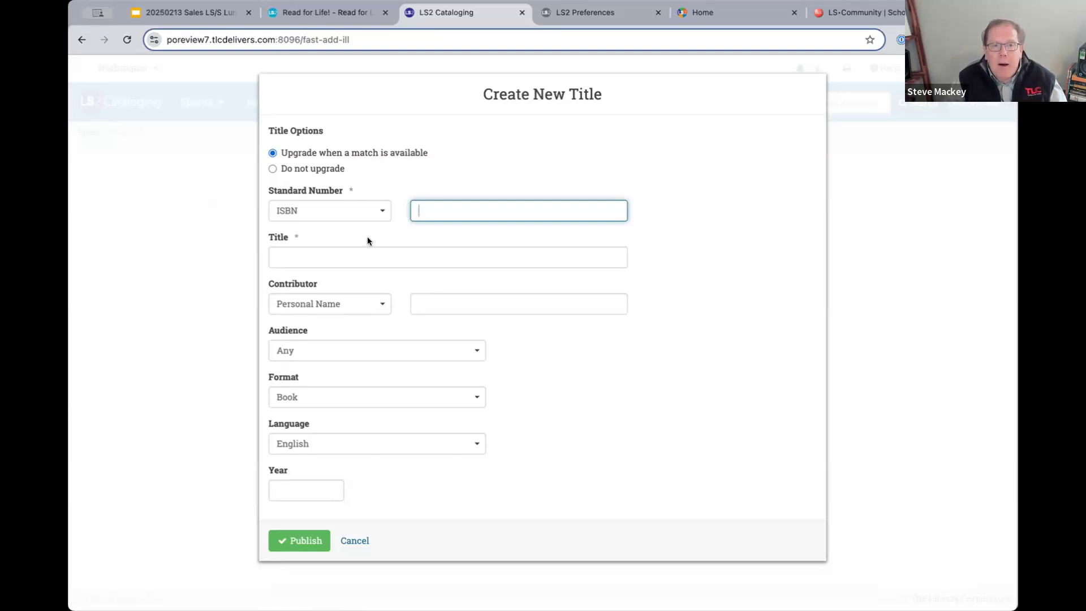
pyautogui.click(358, 540)
pyautogui.click(357, 560)
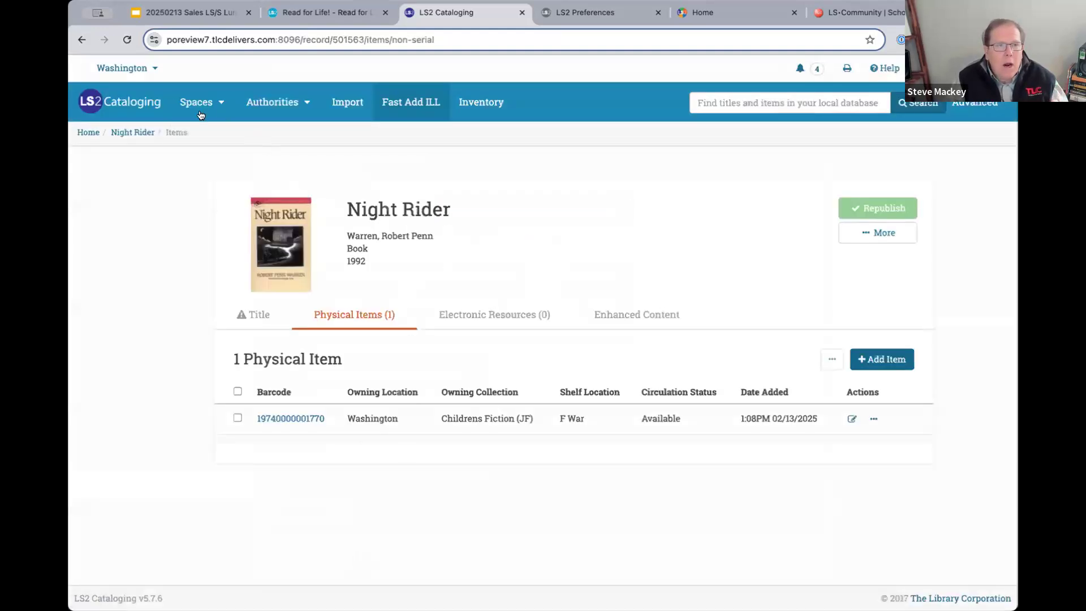
pyautogui.click(120, 102)
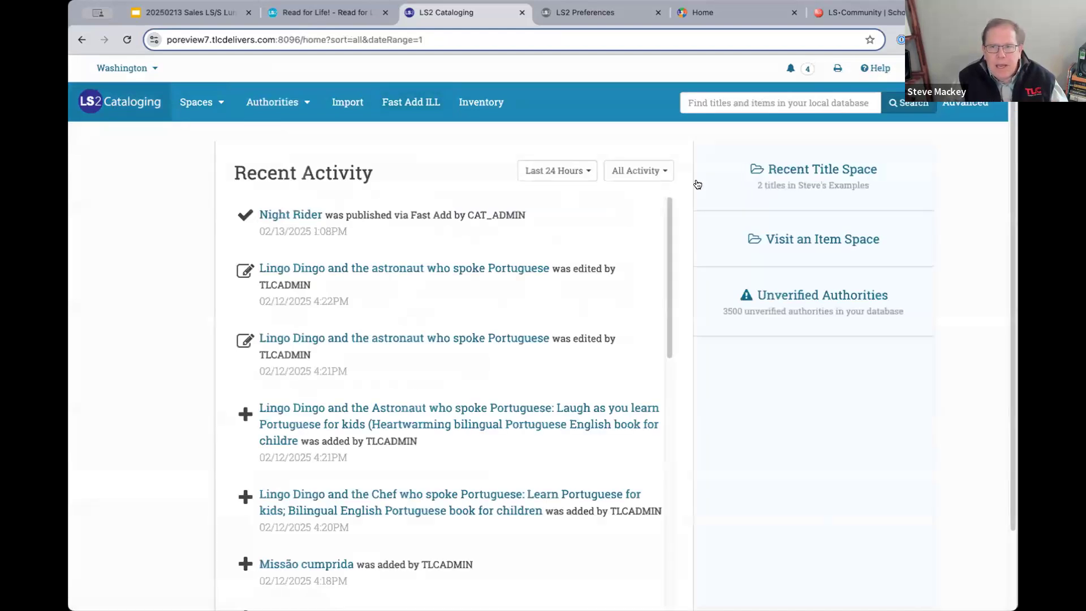
pyautogui.click(828, 171)
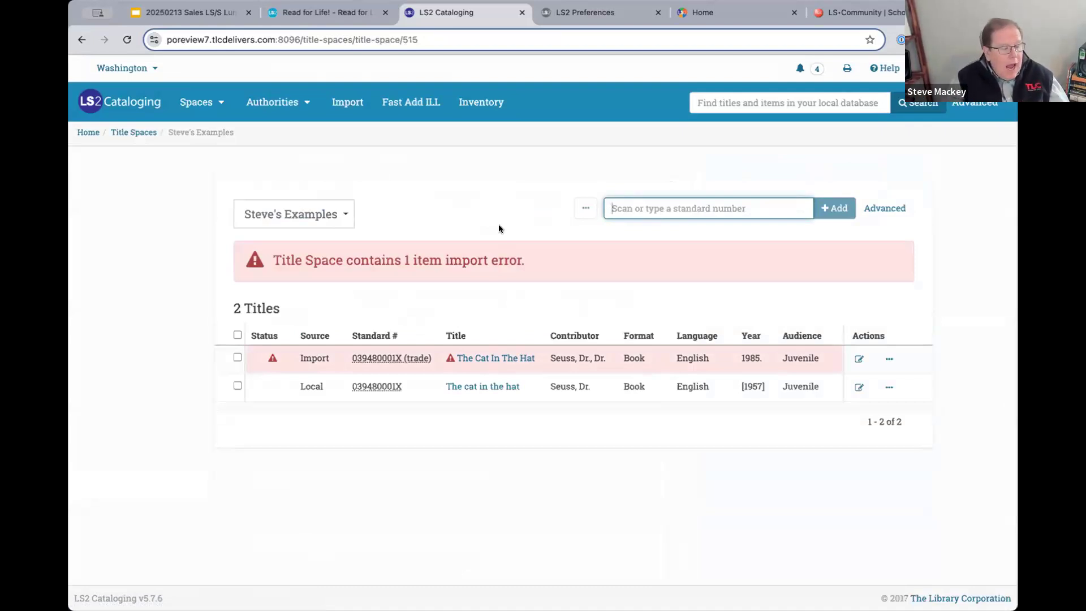
pyautogui.write('9781416912279')
pyautogui.press('Return')
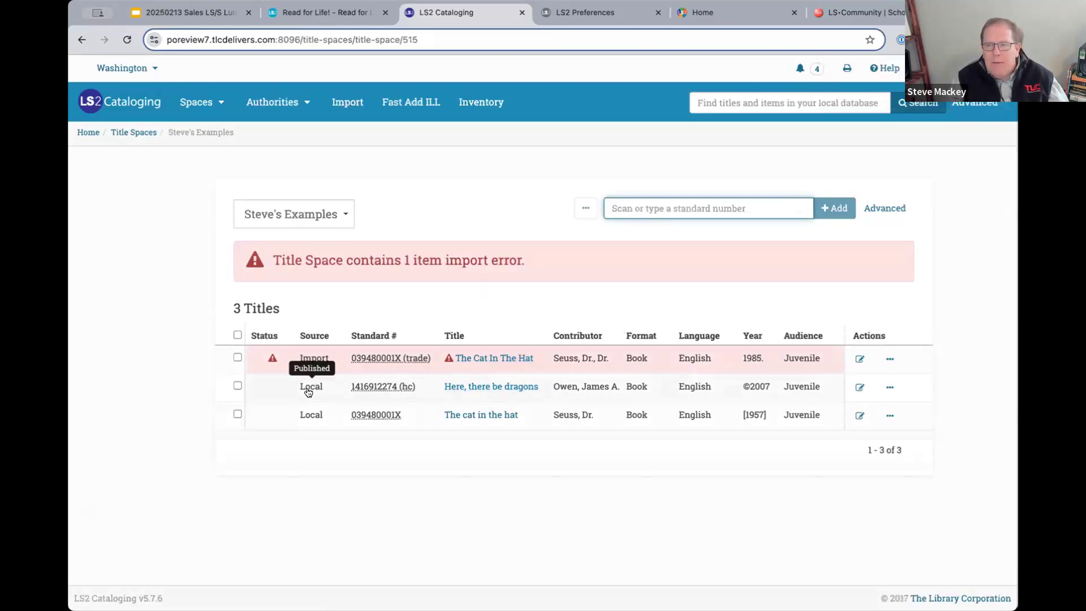
# Review the summary, awards and physical items of the "Here, there be dragons" record, and return to the title space
pyautogui.click(497, 388)
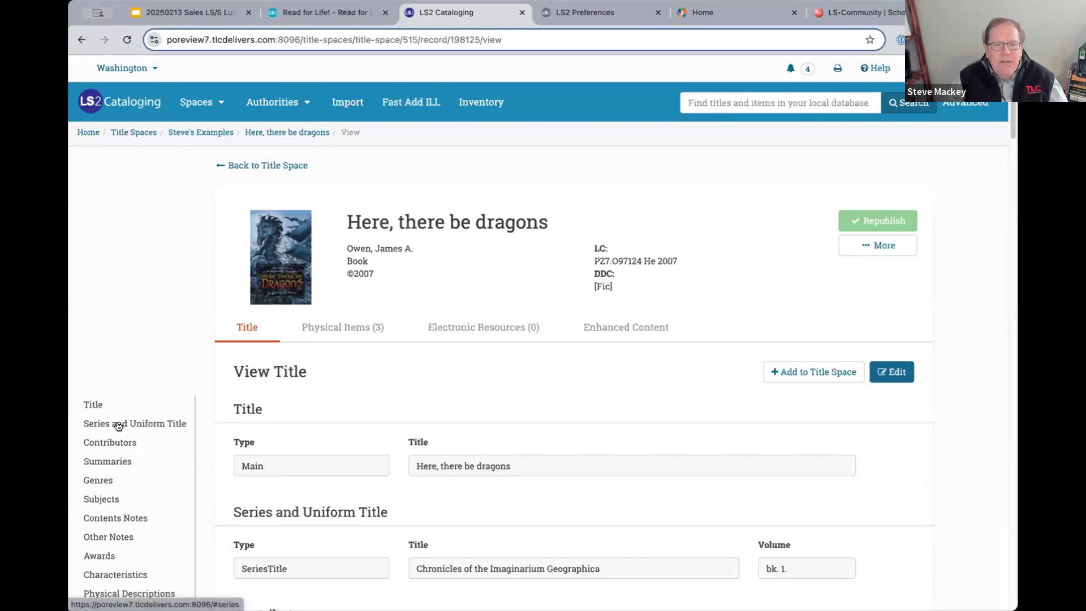
pyautogui.scroll(-1, 117, 426)
pyautogui.click(118, 404)
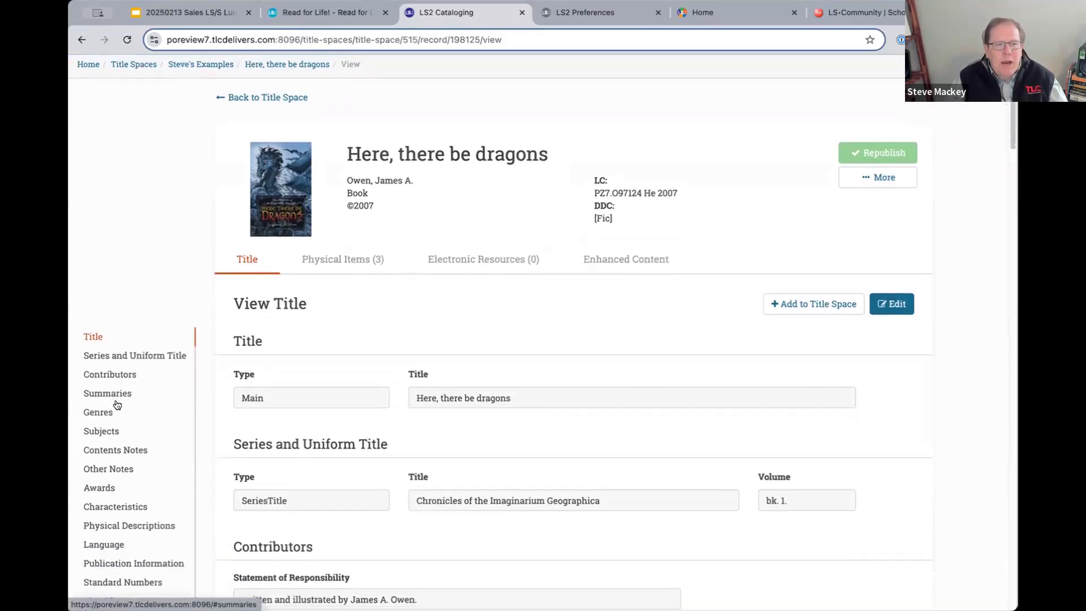
pyautogui.moveTo(400, 283)
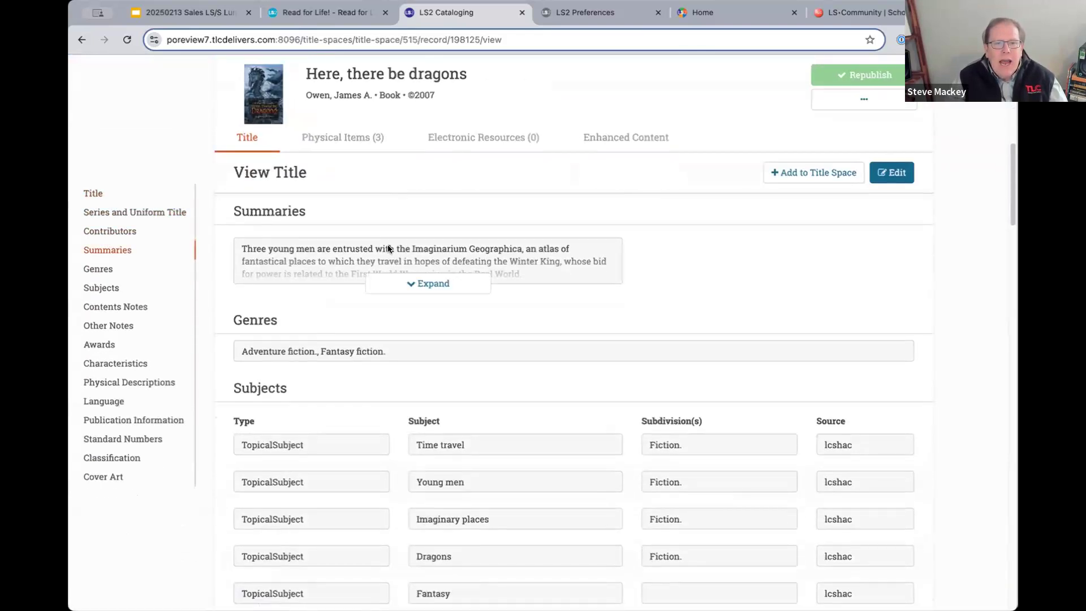
pyautogui.click(402, 281)
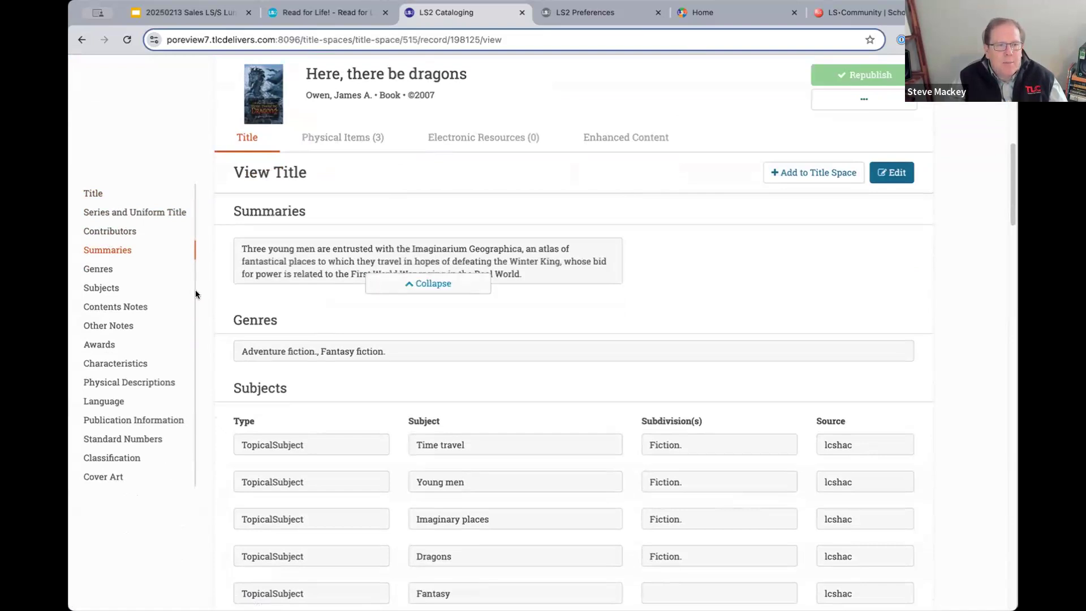
pyautogui.click(100, 342)
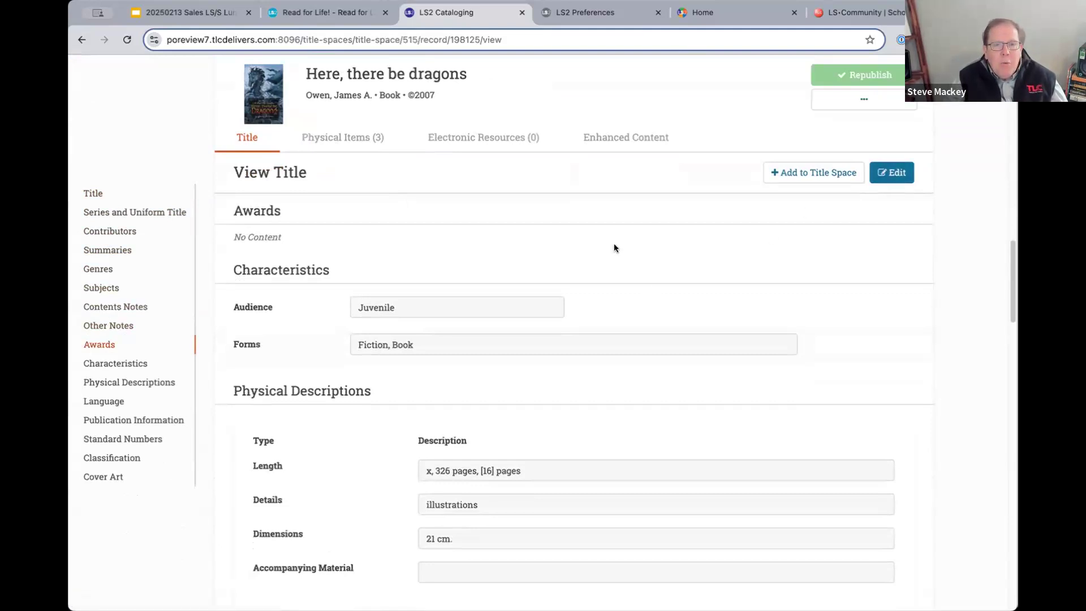
pyautogui.scroll(6, 614, 245)
pyautogui.scroll(10, 615, 247)
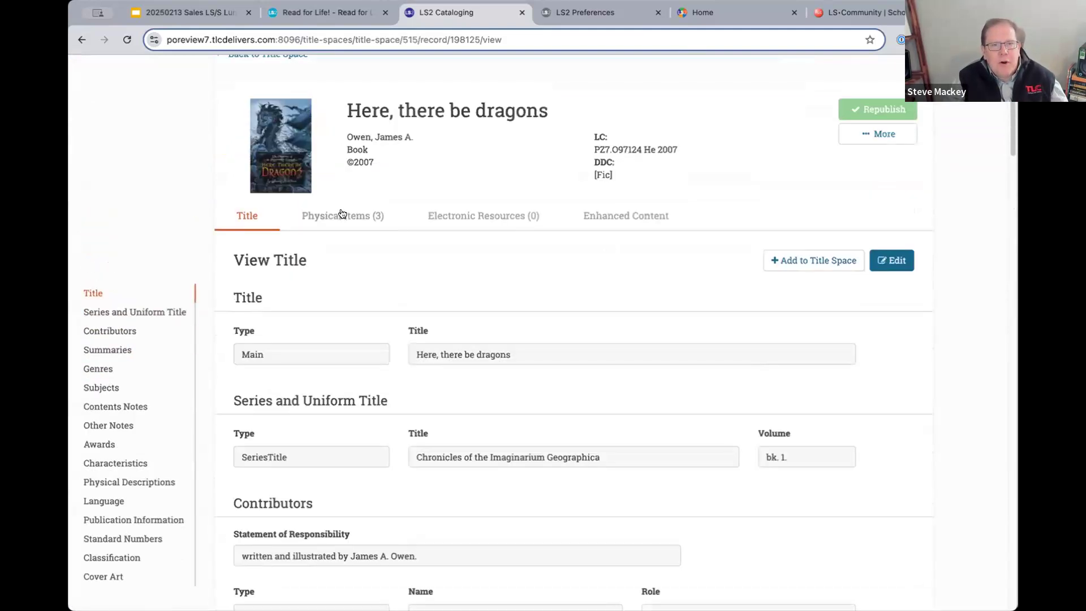
pyautogui.click(344, 217)
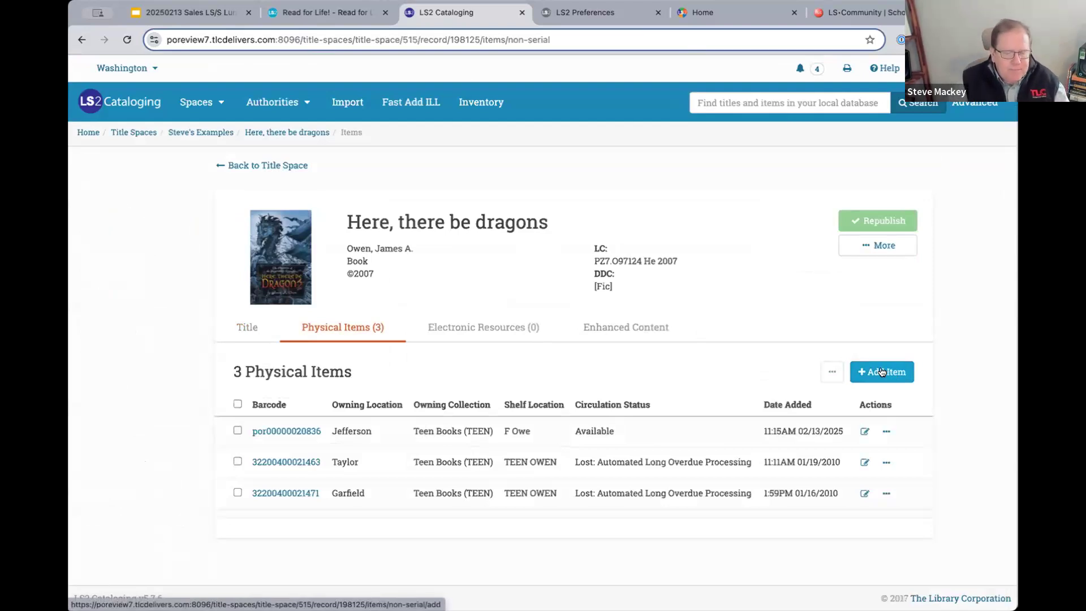
pyautogui.click(276, 166)
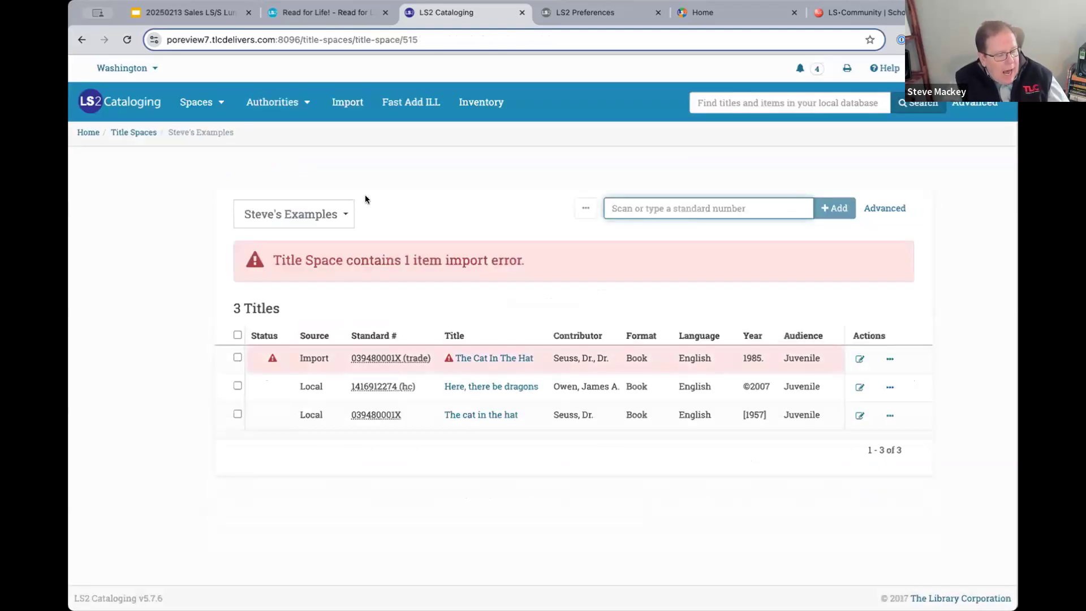
pyautogui.write('9781506260600')
pyautogui.press('Return')
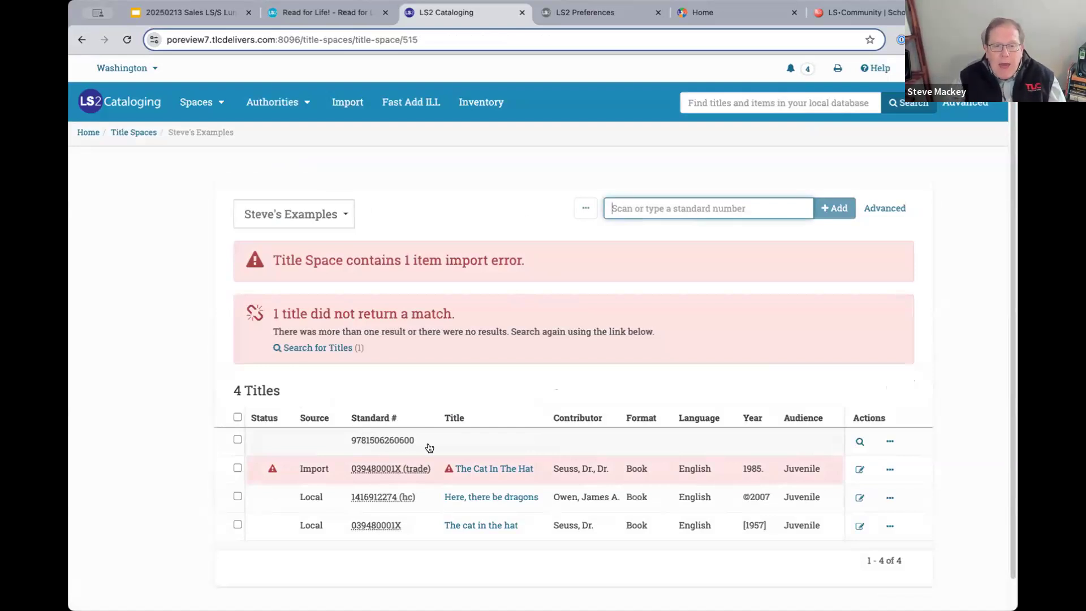
pyautogui.click(859, 441)
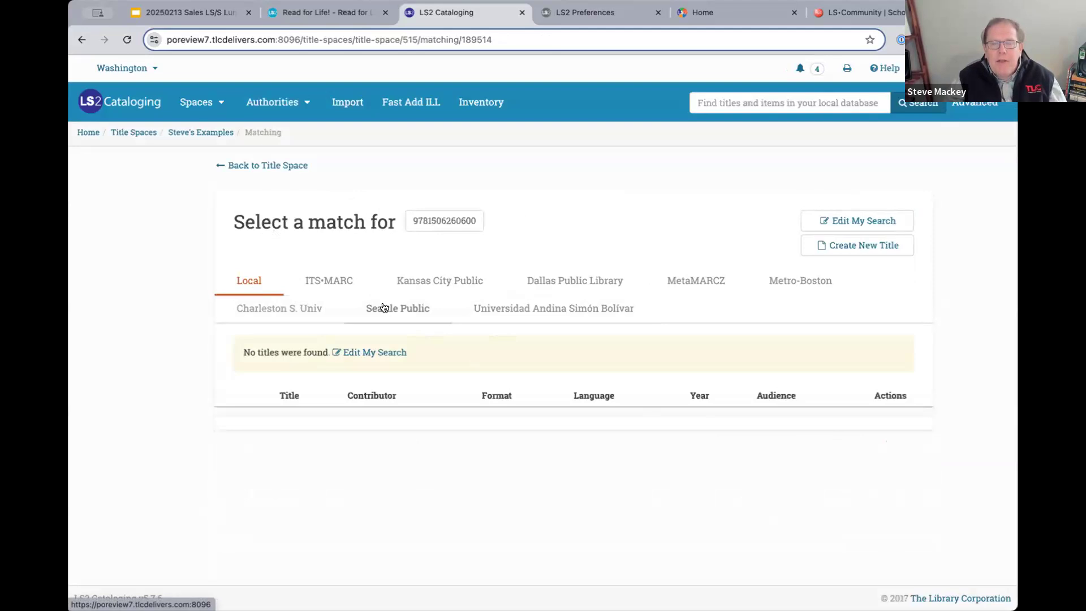
pyautogui.click(322, 280)
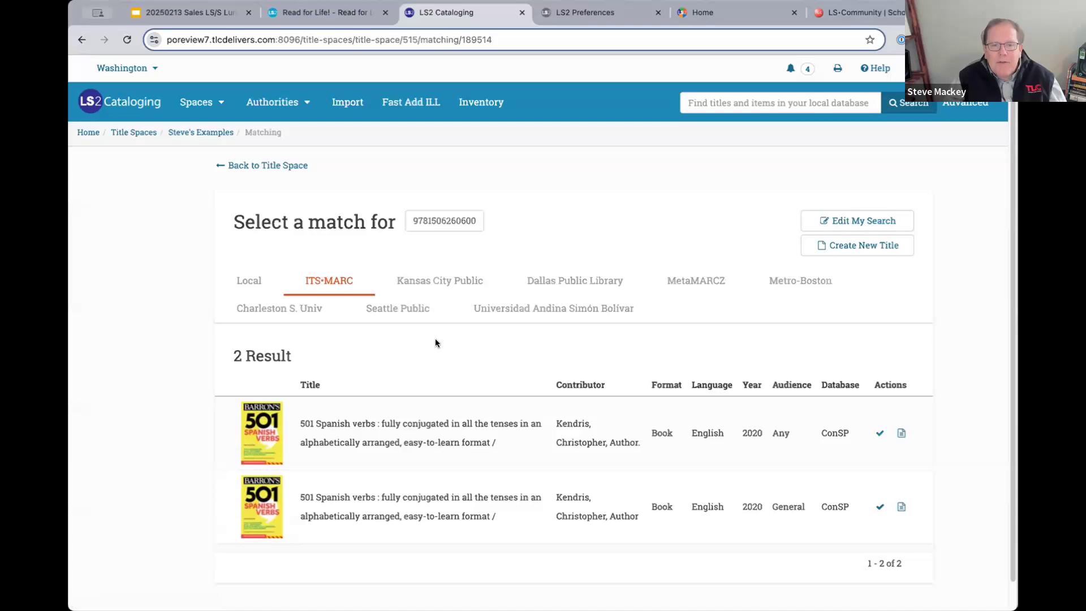
# Compare the two "501 Spanish verbs" matches by reviewing the full title details of each
pyautogui.scroll(-1, 436, 342)
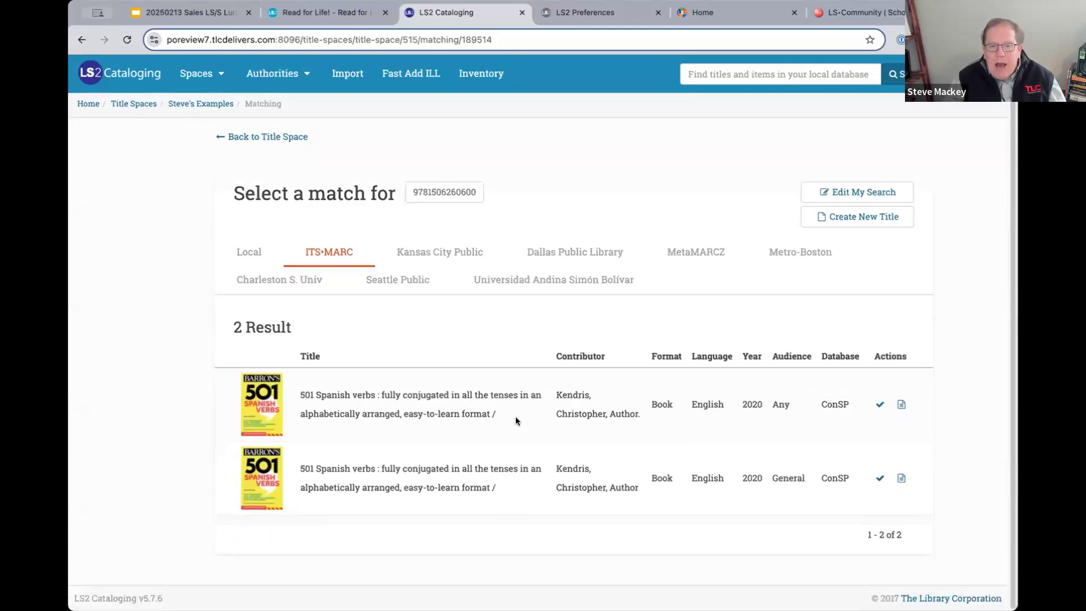
pyautogui.click(904, 405)
pyautogui.scroll(-3, 680, 381)
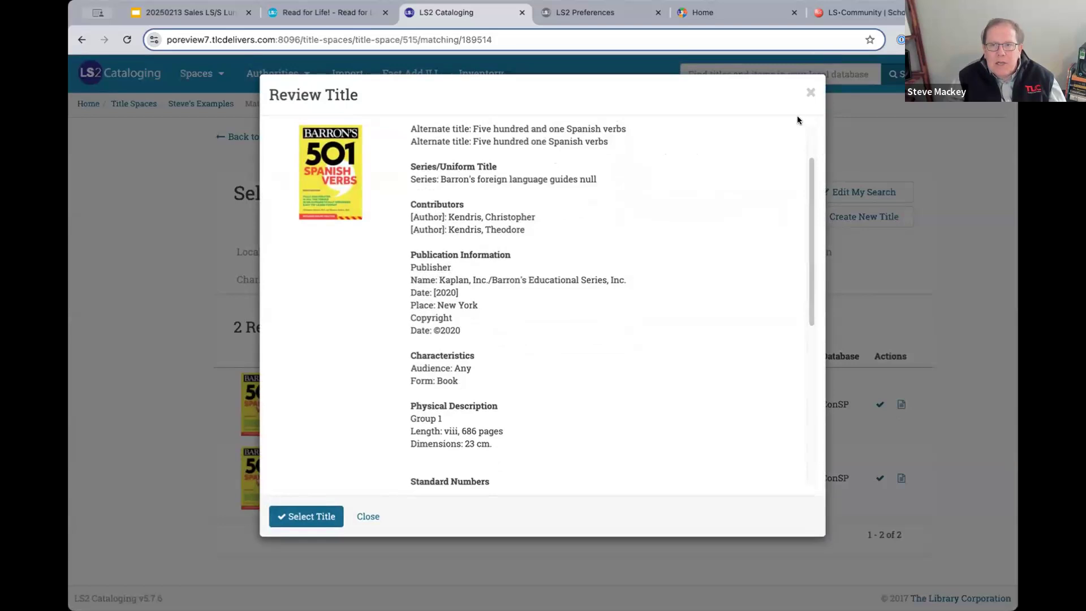
pyautogui.click(811, 93)
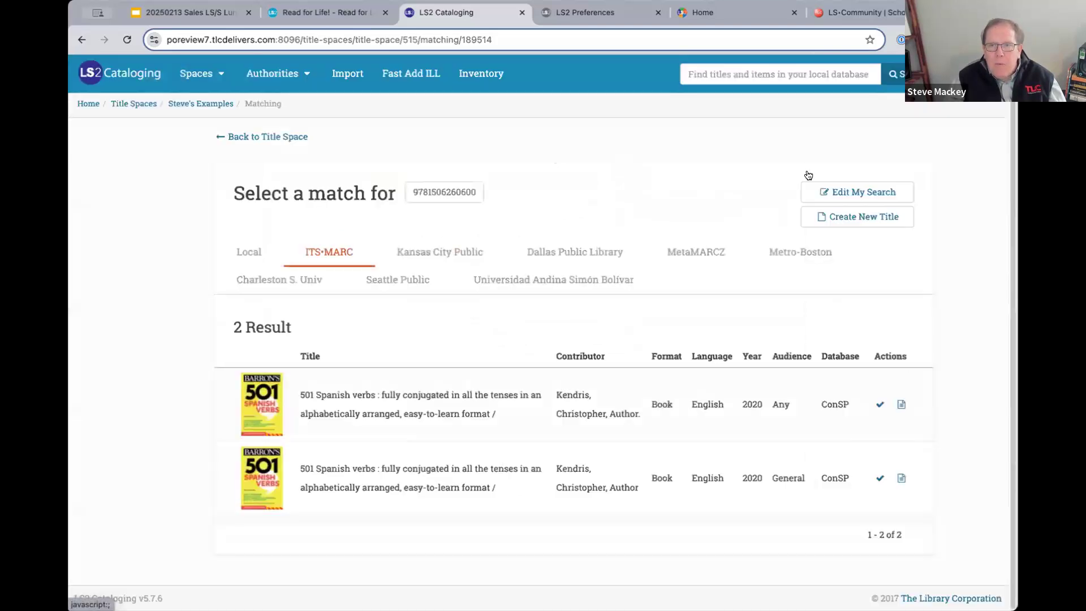
pyautogui.click(901, 479)
pyautogui.scroll(-5, 652, 374)
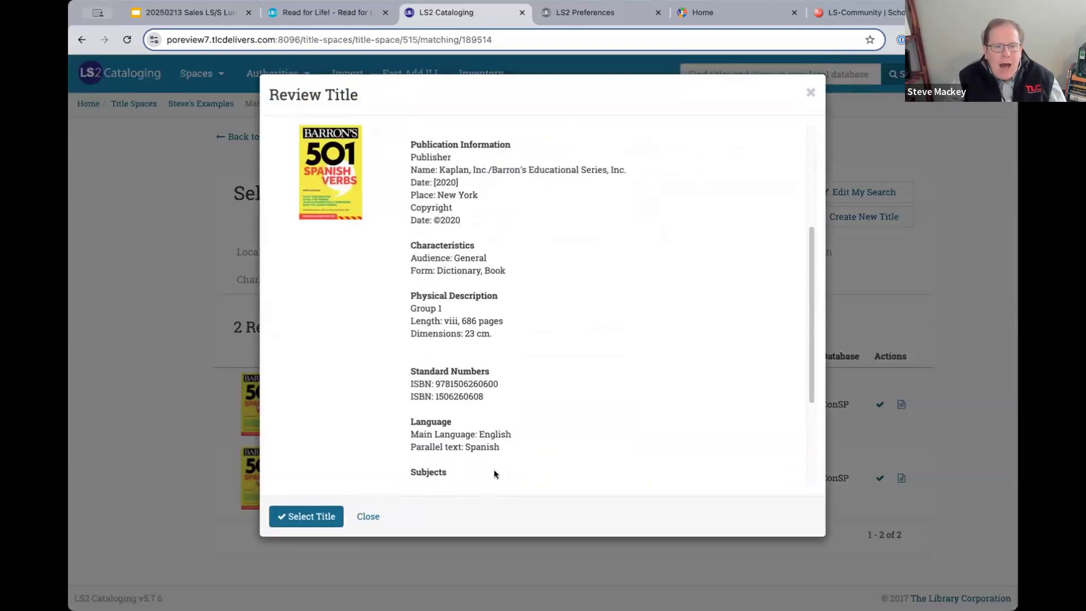
# Select the reviewed "501 Spanish verbs" match for the title space and open its record for editing
pyautogui.click(310, 517)
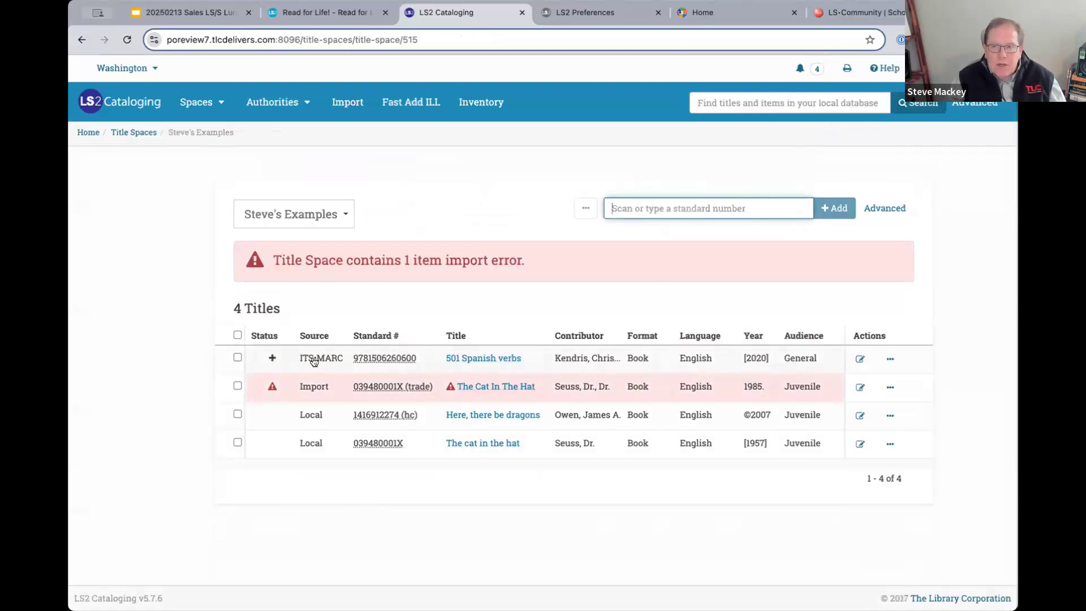
pyautogui.click(483, 358)
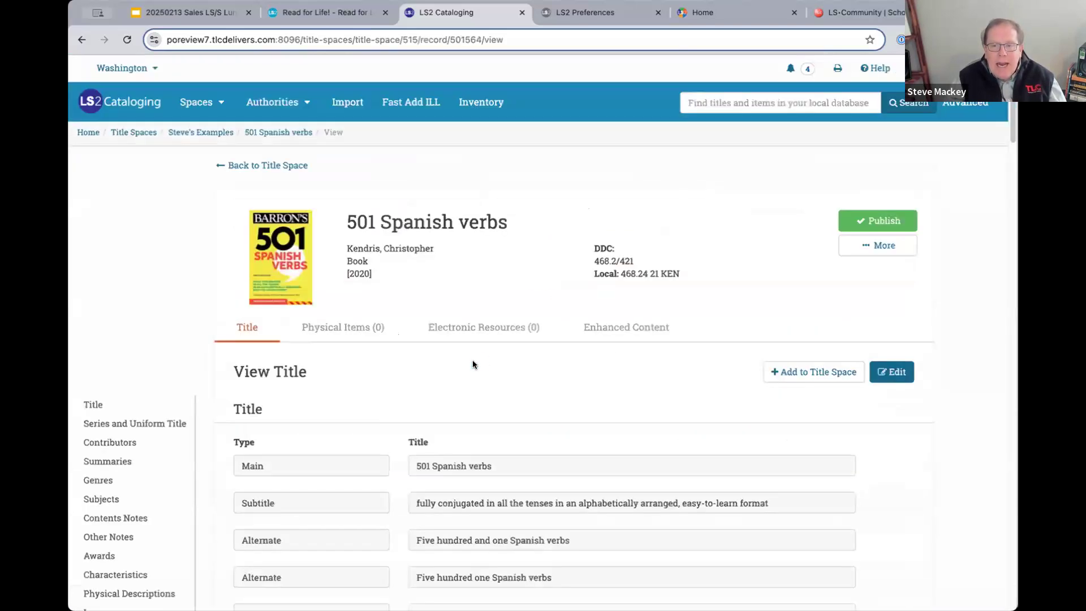
pyautogui.click(890, 371)
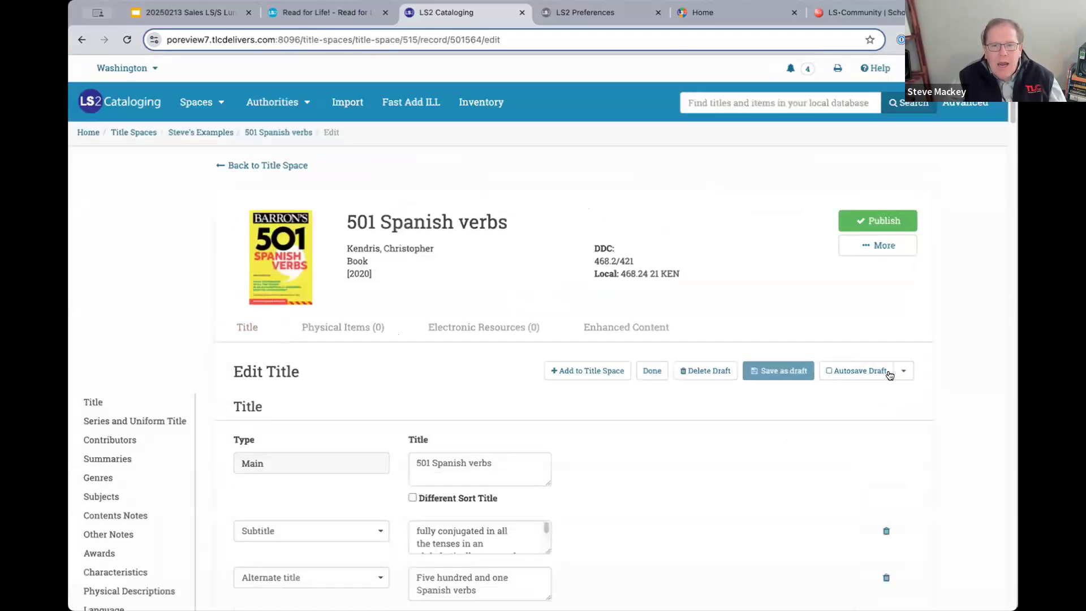
# Review the title, series, contributor, summary and genre sections of the "501 Spanish verbs" record
pyautogui.scroll(-3, 356, 383)
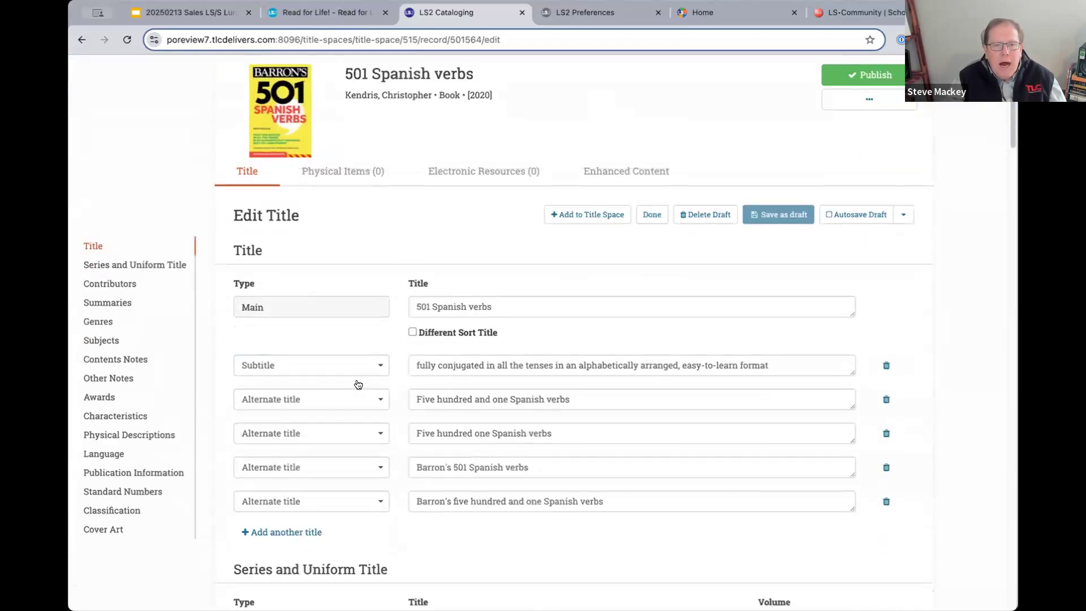
pyautogui.scroll(-2, 357, 384)
pyautogui.scroll(-2, 358, 384)
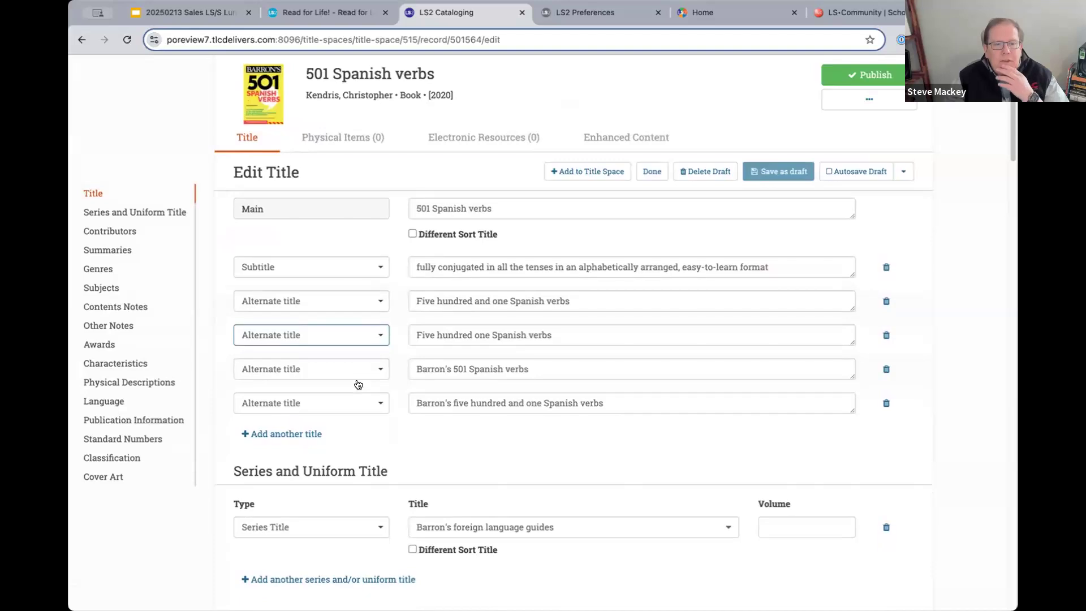
pyautogui.scroll(-1, 356, 384)
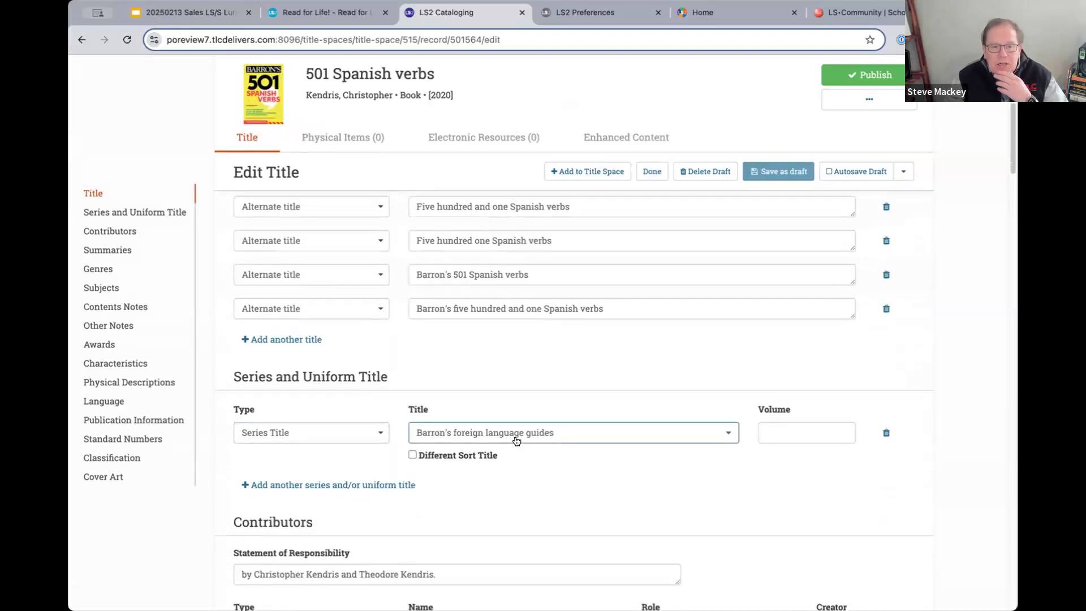
pyautogui.scroll(-6, 516, 439)
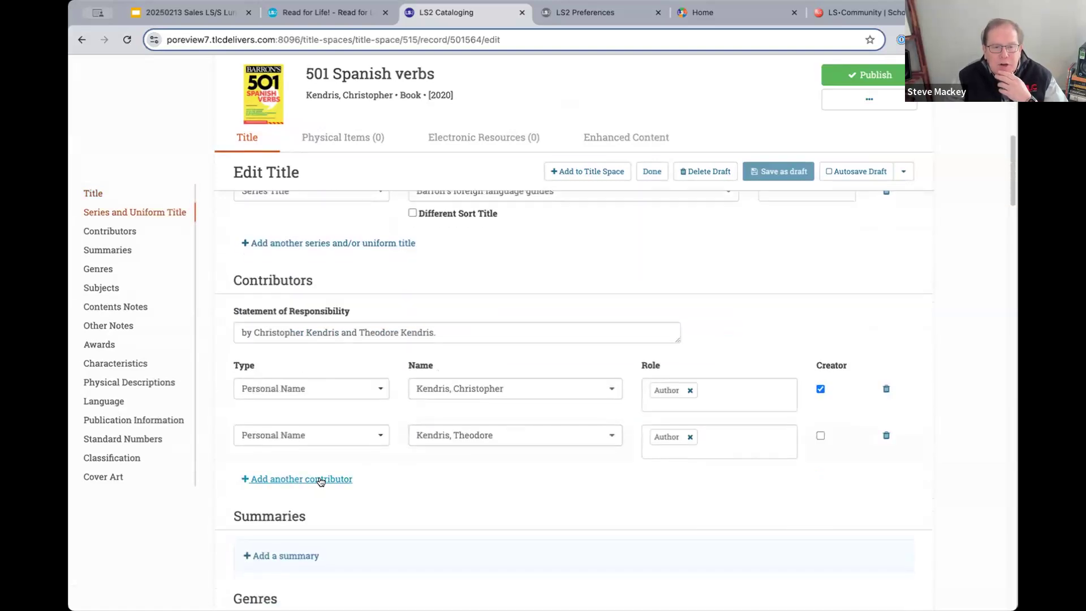
pyautogui.scroll(-4, 442, 451)
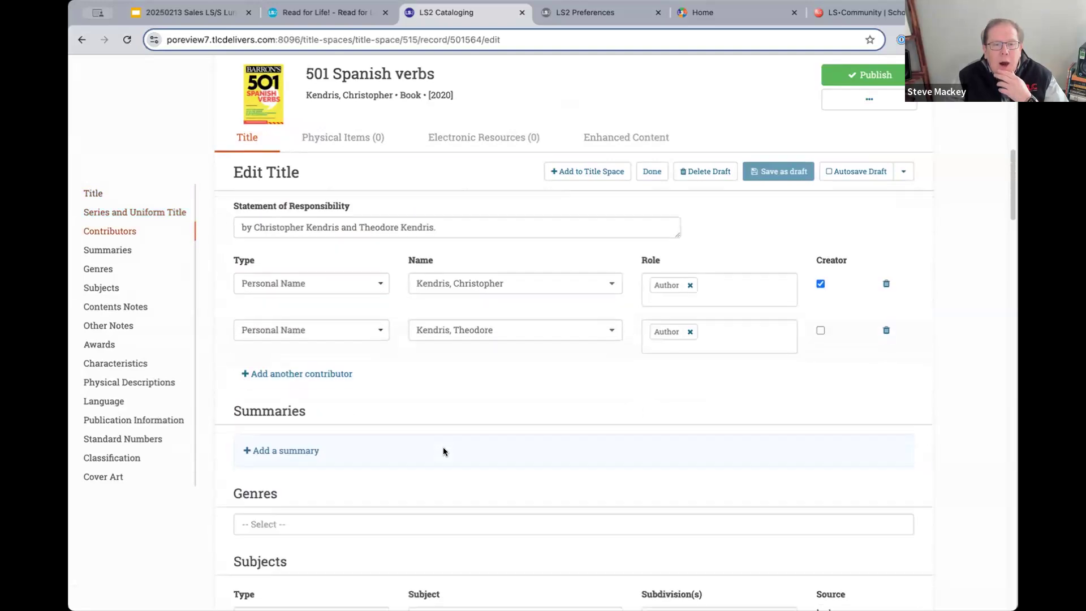
pyautogui.scroll(-2, 443, 450)
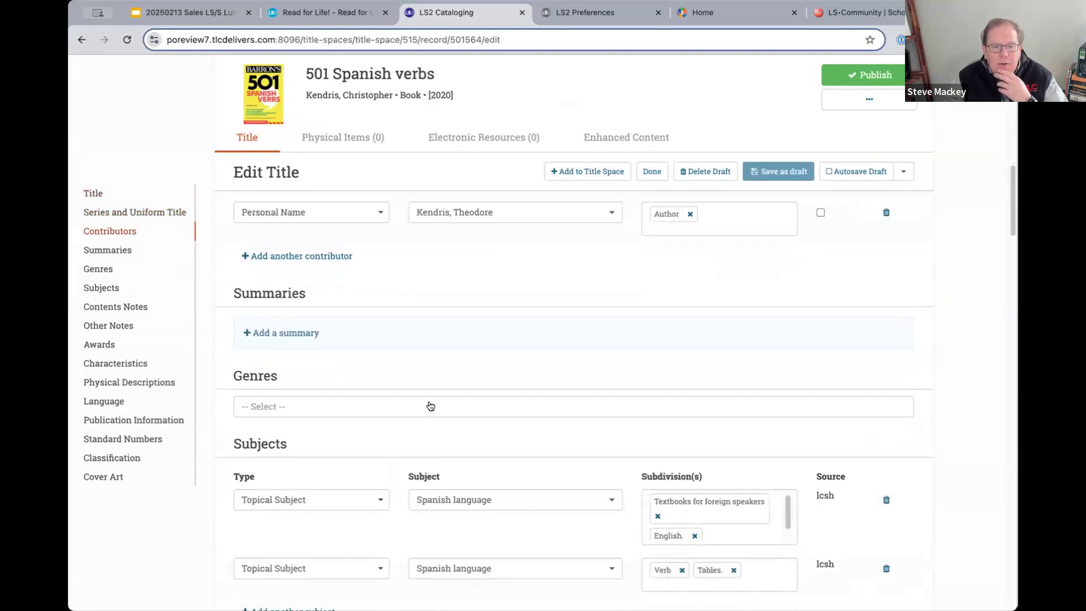
# Search the genre list for "lang" and "fant", and close it without choosing a genre
pyautogui.click(430, 406)
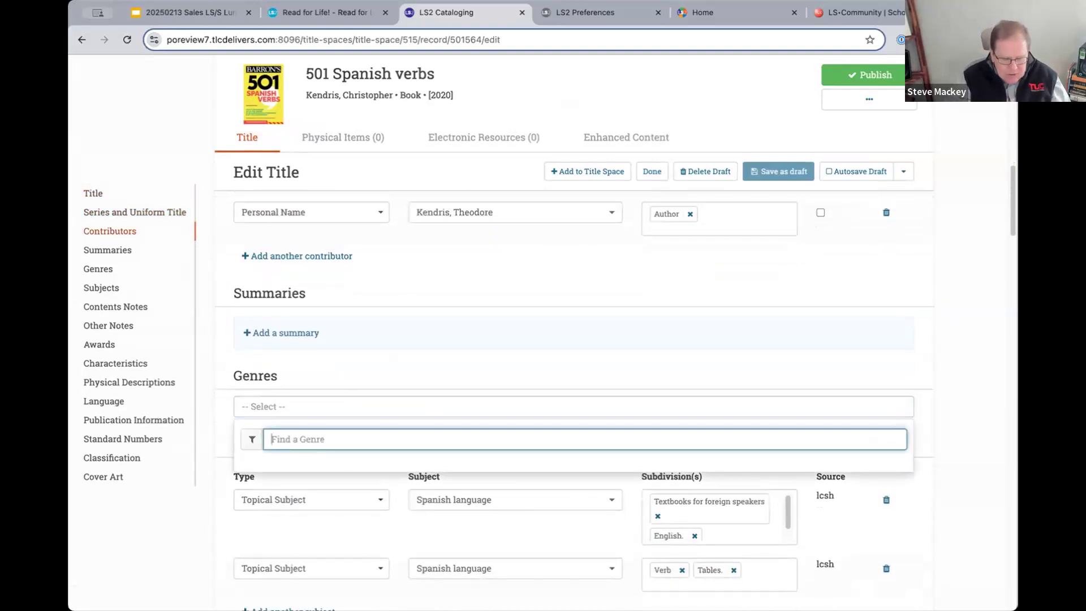
pyautogui.write('lang')
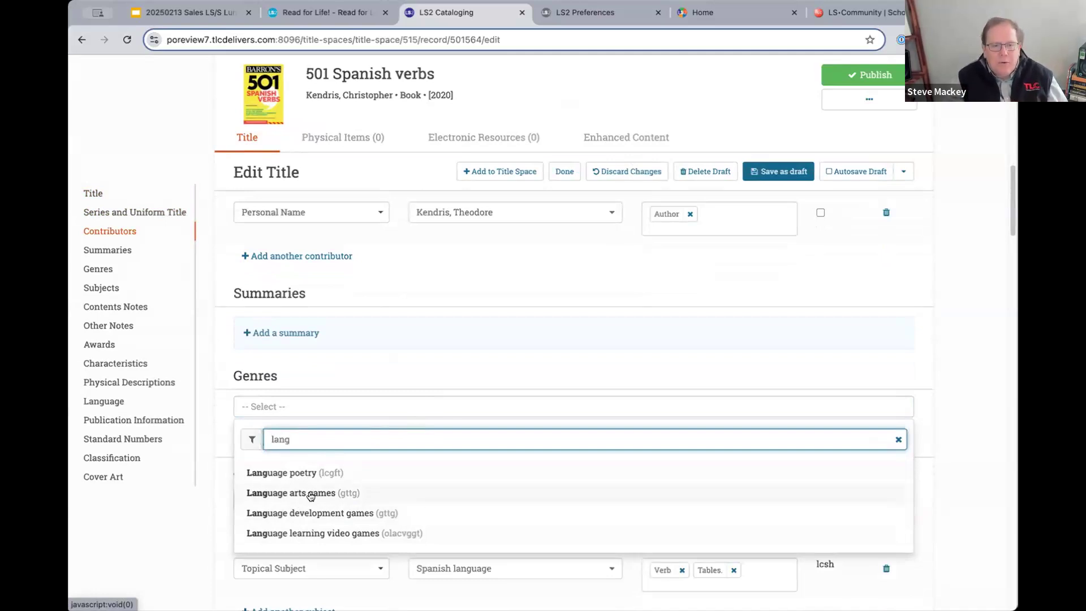
pyautogui.press('BackSpace')
pyautogui.press('BackSpace')
pyautogui.press('BackSpace')
pyautogui.press('BackSpace')
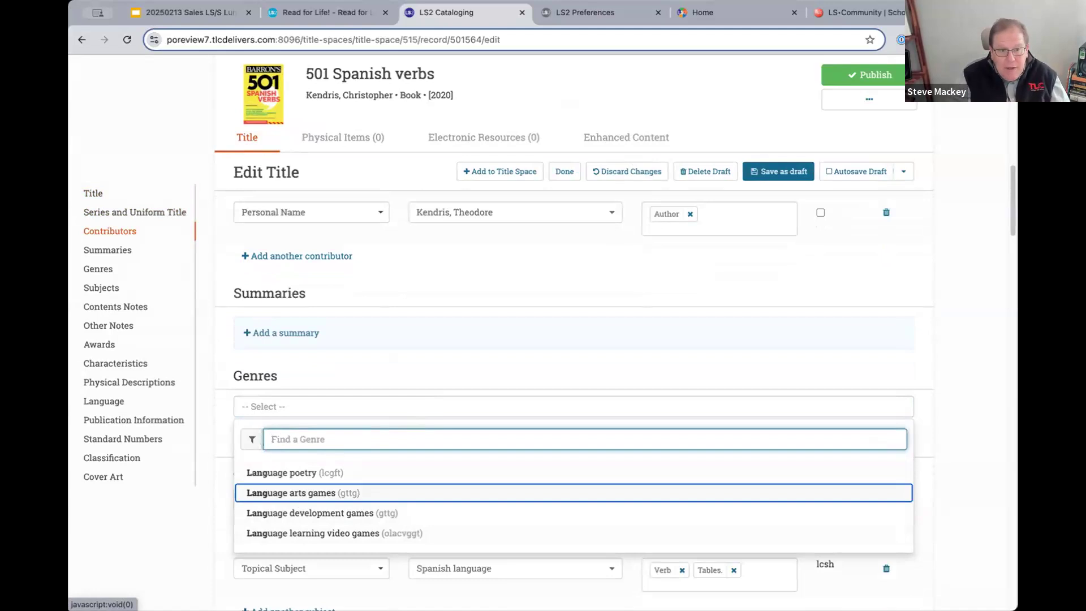
pyautogui.write('fant')
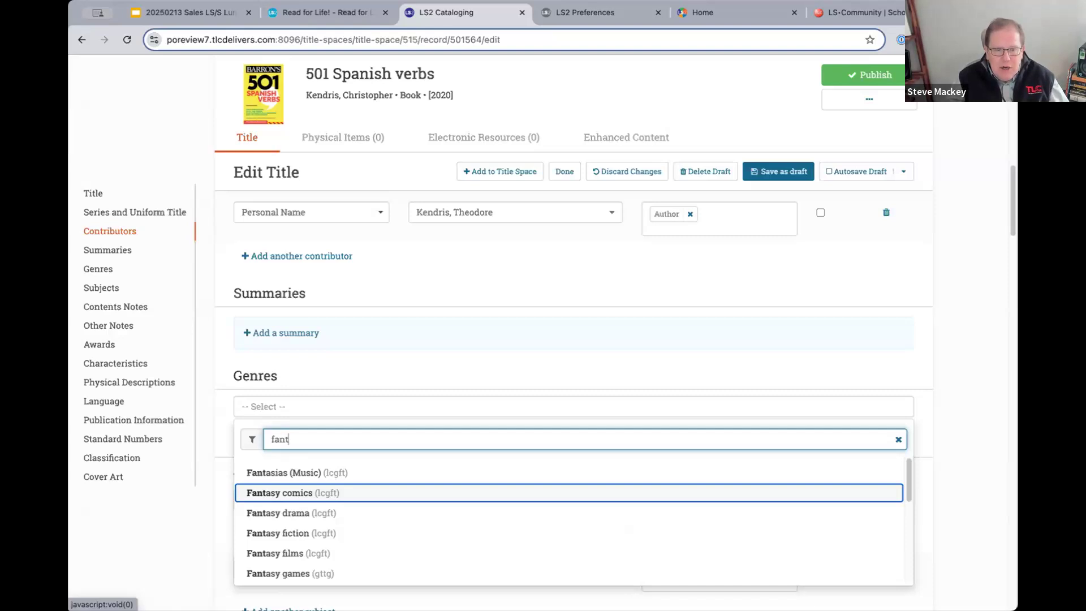
pyautogui.press('BackSpace')
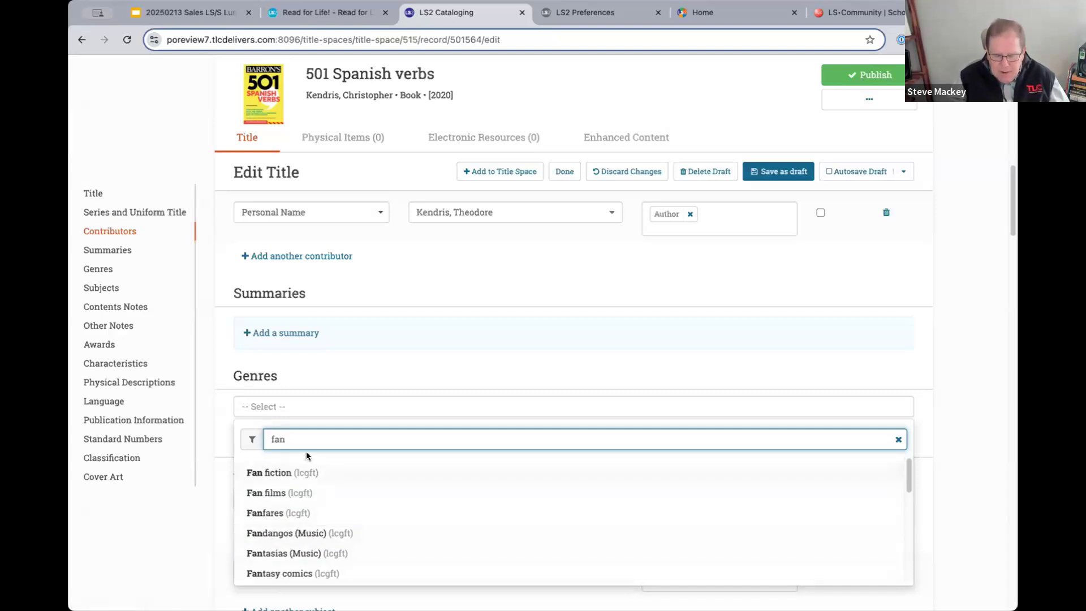
pyautogui.press('BackSpace')
pyautogui.press('BackSpace')
pyautogui.press('BackSpace')
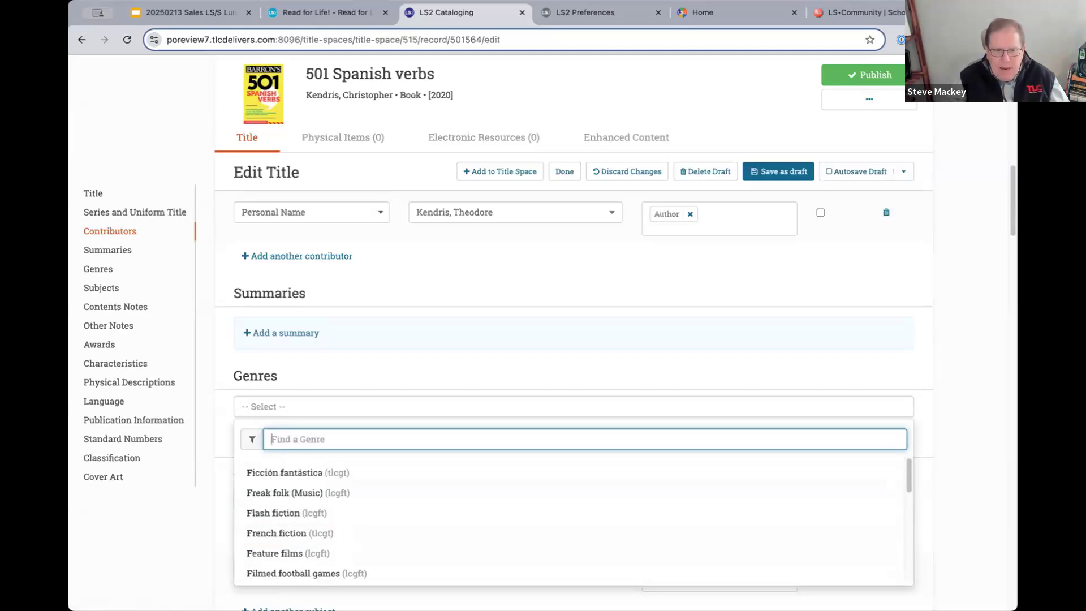
pyautogui.click(486, 242)
# Add the ITS•MARC topical subject "Languages, Modern" without a source label to the record's subjects
pyautogui.scroll(3, 487, 242)
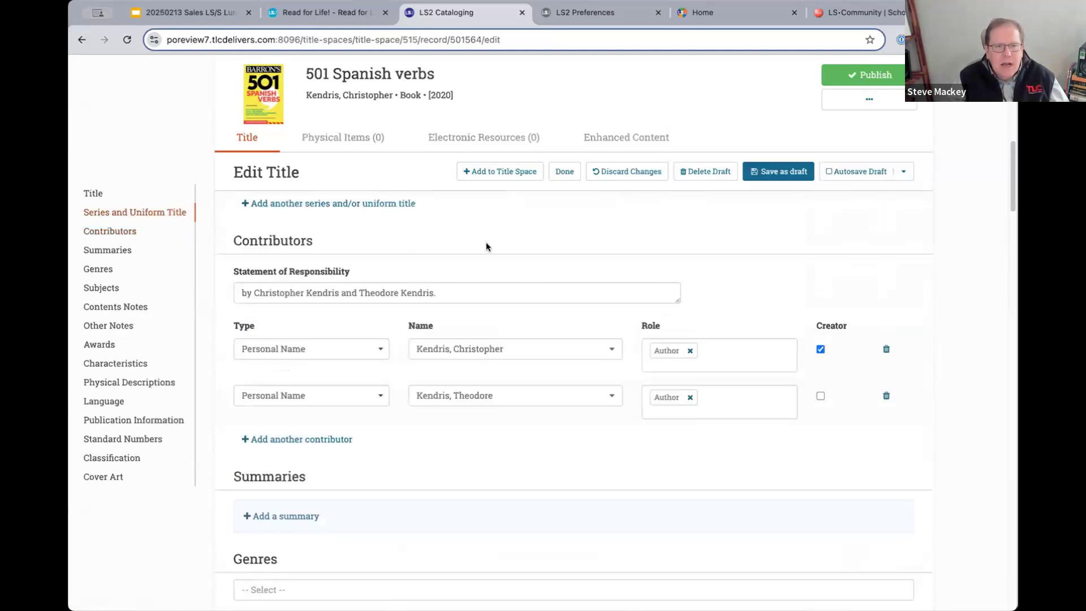
pyautogui.scroll(2, 486, 243)
pyautogui.scroll(-5, 486, 244)
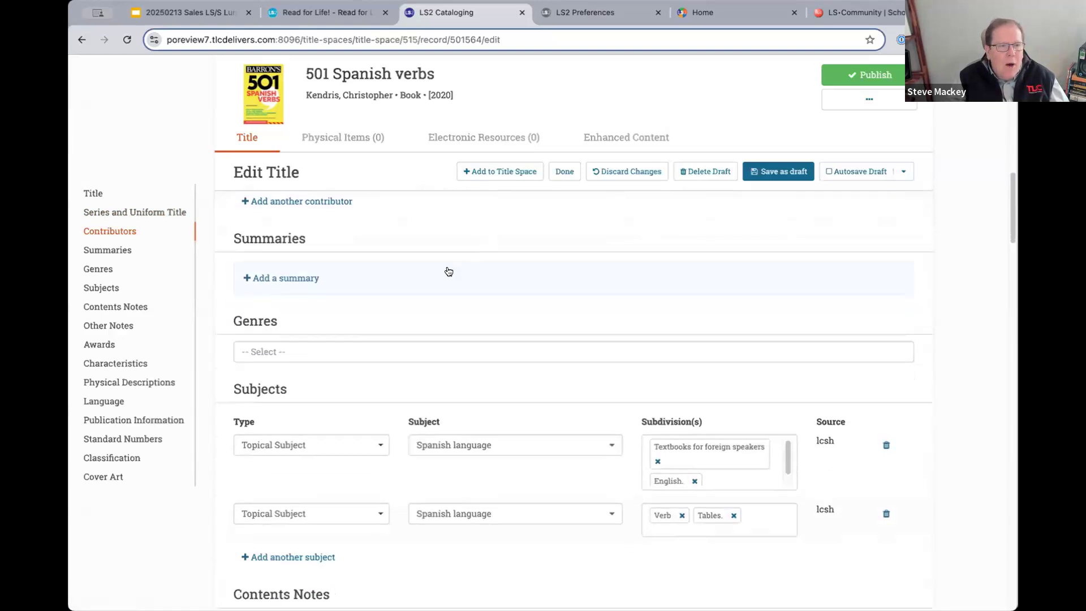
pyautogui.click(106, 290)
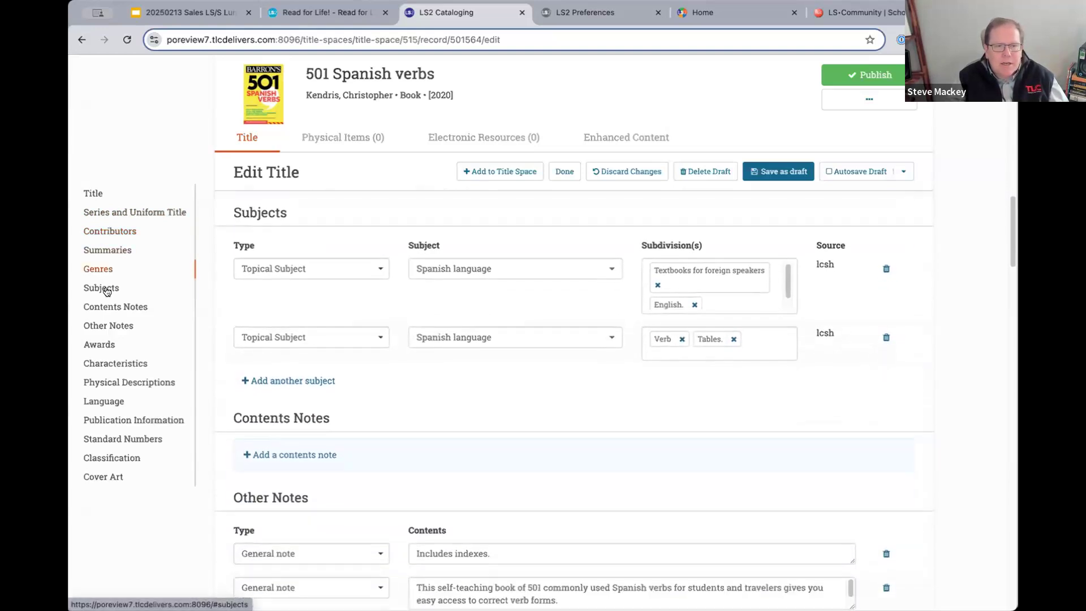
pyautogui.click(291, 380)
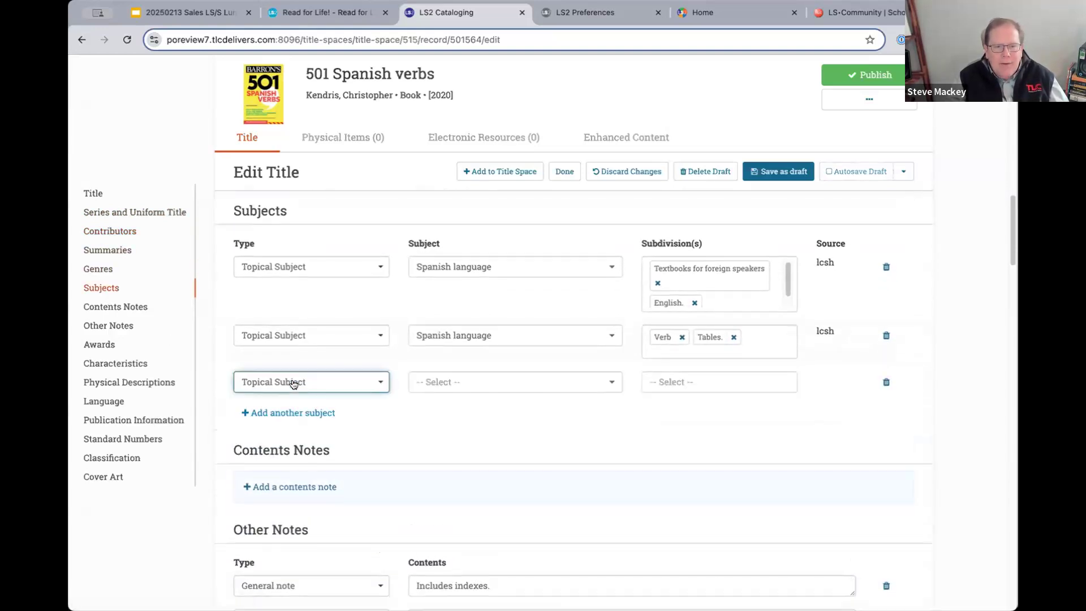
pyautogui.click(464, 380)
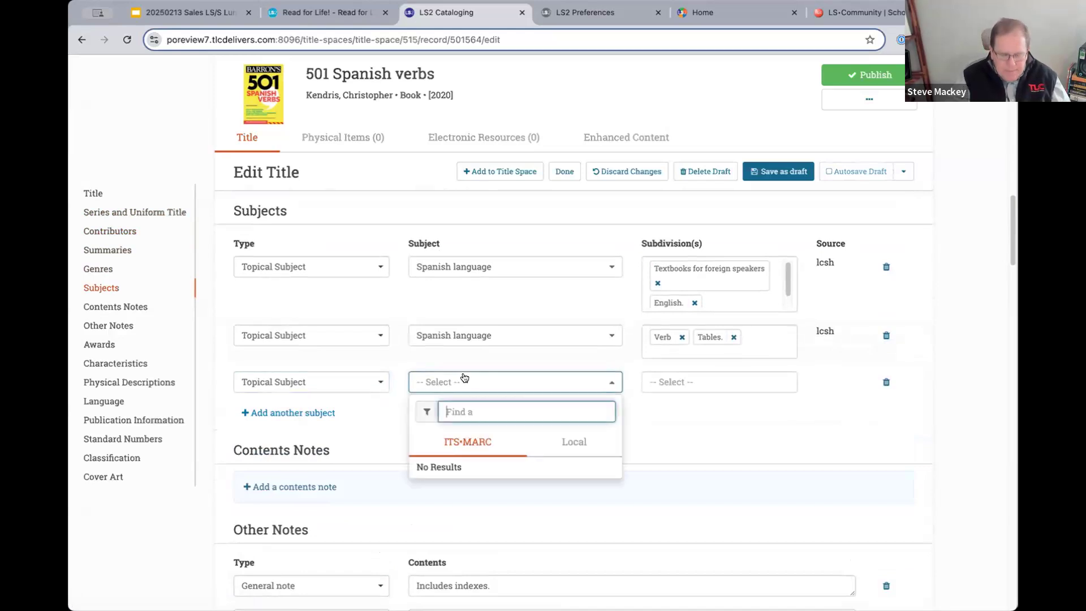
pyautogui.write('lan')
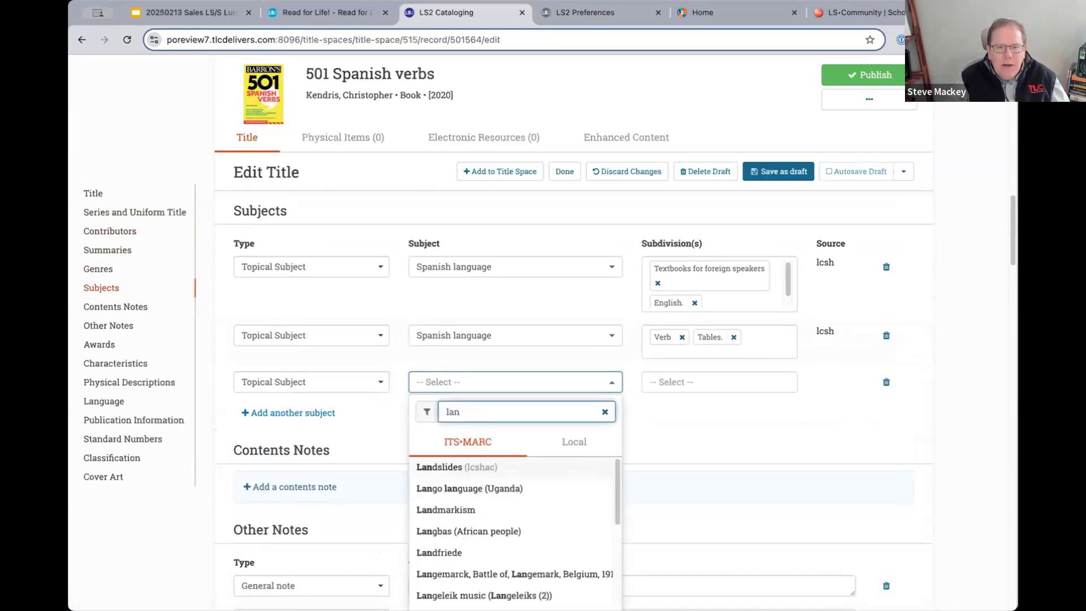
pyautogui.write('gu')
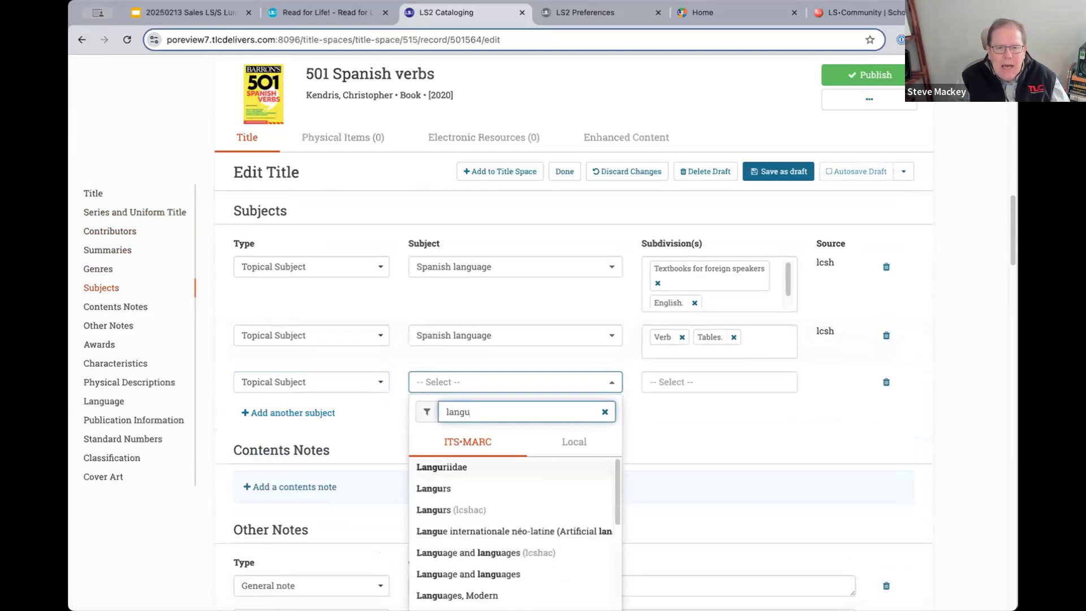
pyautogui.write('a')
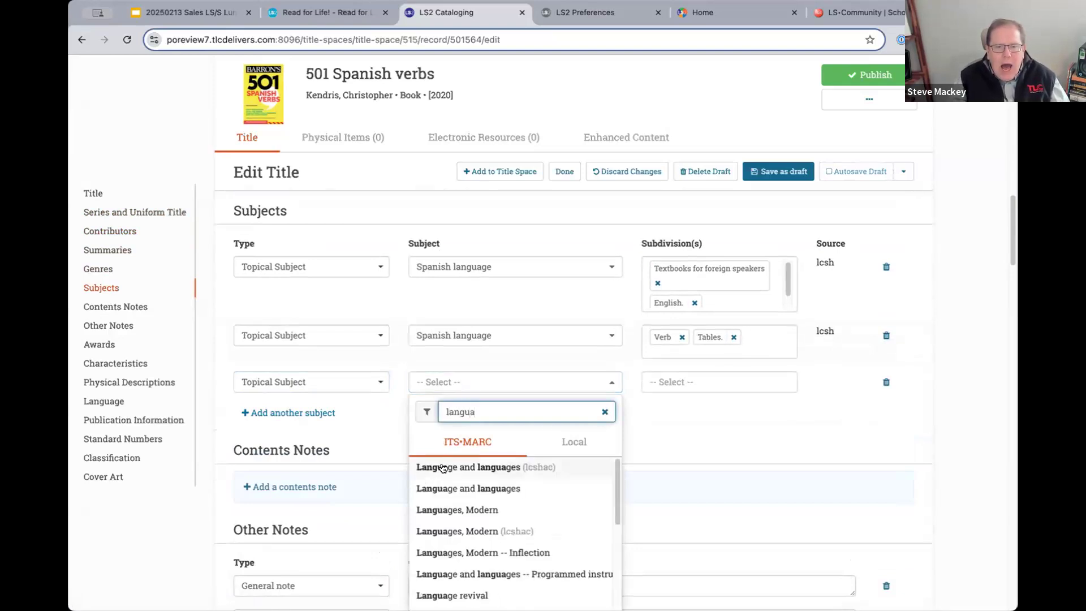
pyautogui.click(442, 511)
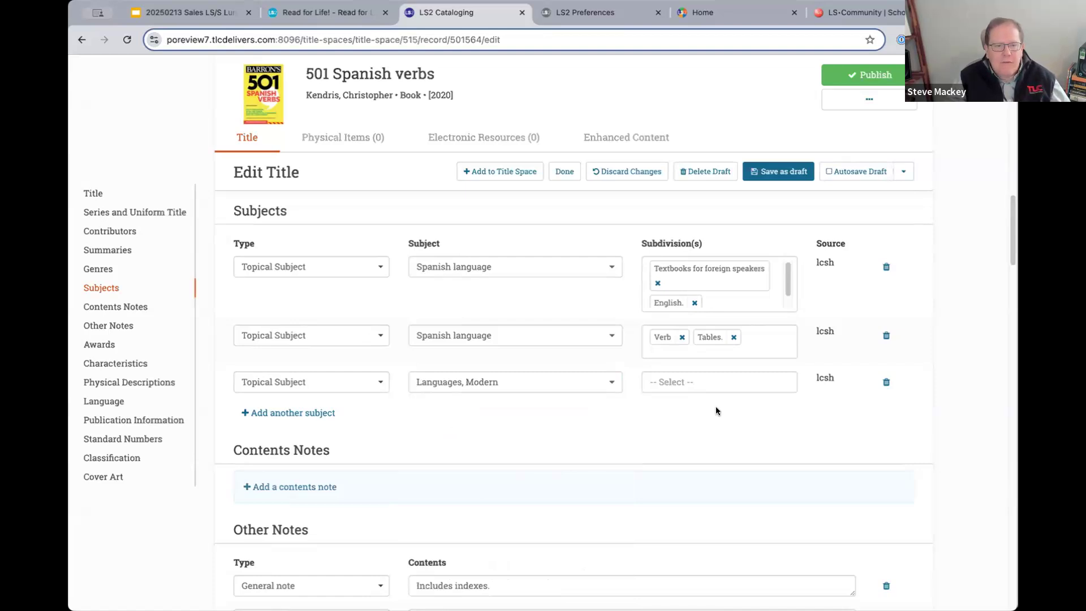
pyautogui.click(346, 139)
pyautogui.click(410, 176)
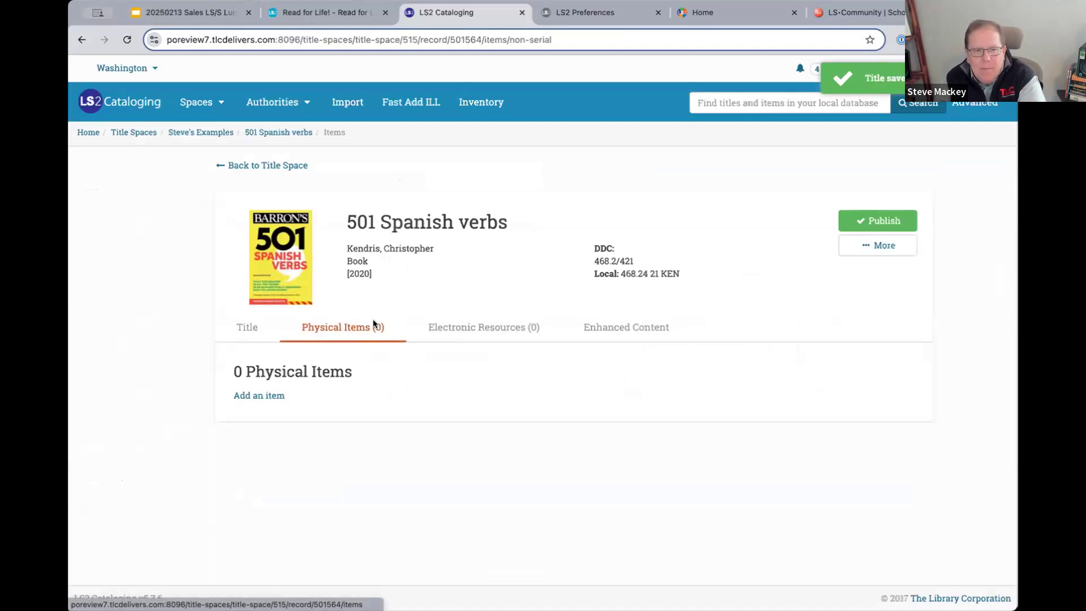
pyautogui.click(259, 393)
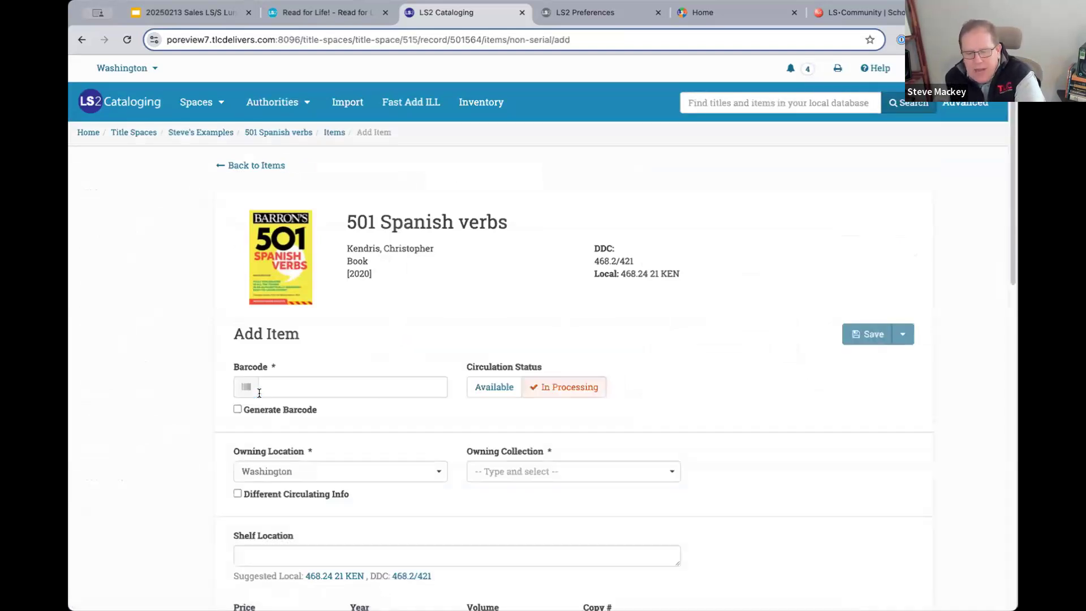
pyautogui.click(287, 389)
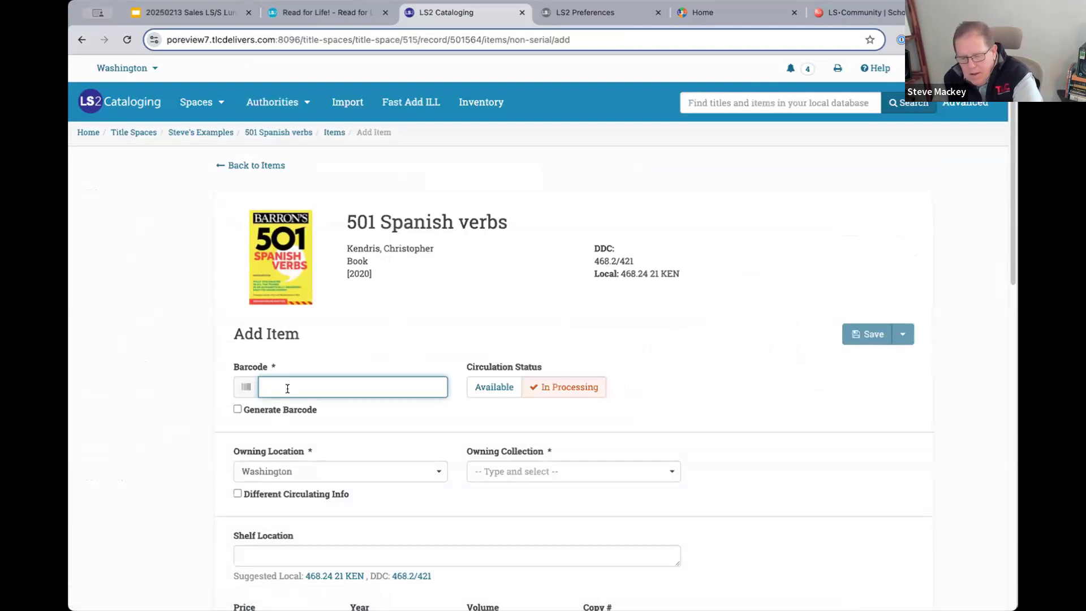
pyautogui.write('30003590016182')
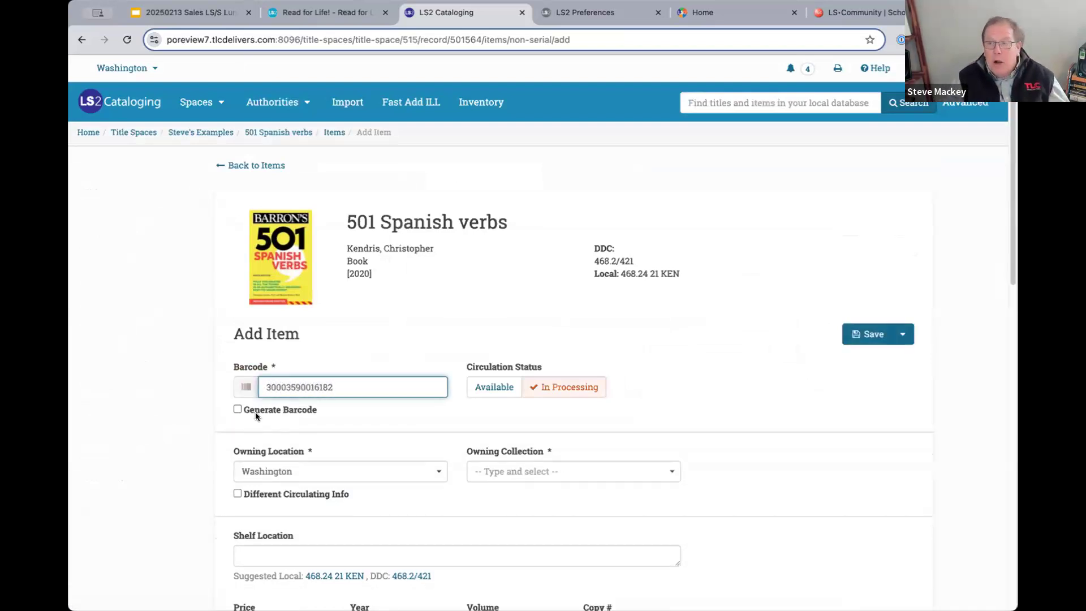
# Set the item's circulation status to Available and its owning collection to Childrens NonFiction (FJNF)
pyautogui.click(495, 387)
pyautogui.click(498, 472)
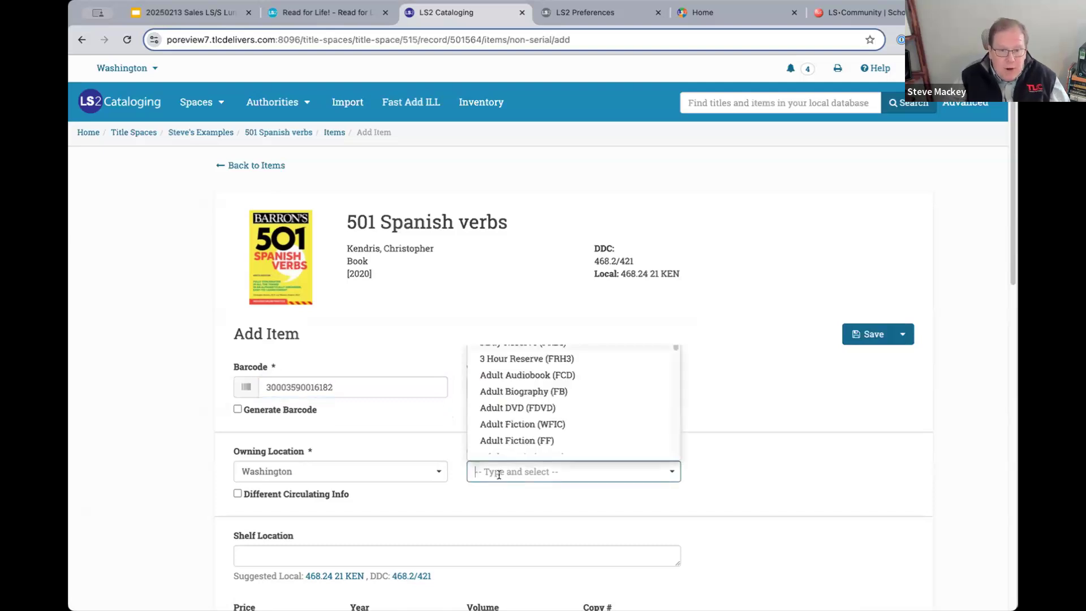
pyautogui.write('non')
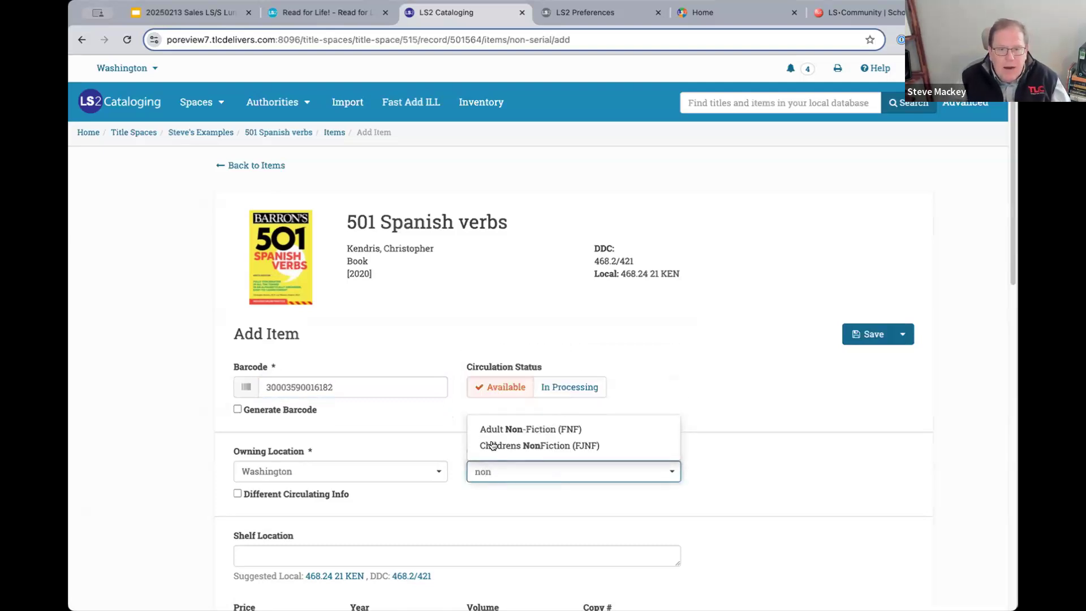
pyautogui.click(501, 443)
# Save the item with shelf location "468.2 Ken" and publish the "501 Spanish verbs" title
pyautogui.scroll(-3, 877, 505)
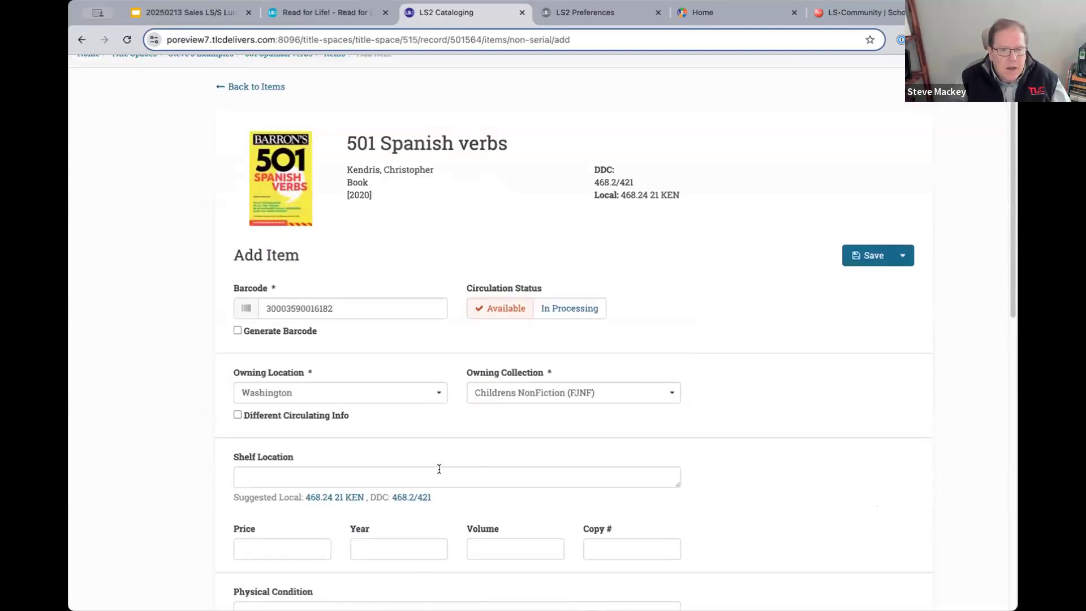
pyautogui.click(420, 474)
pyautogui.write('46')
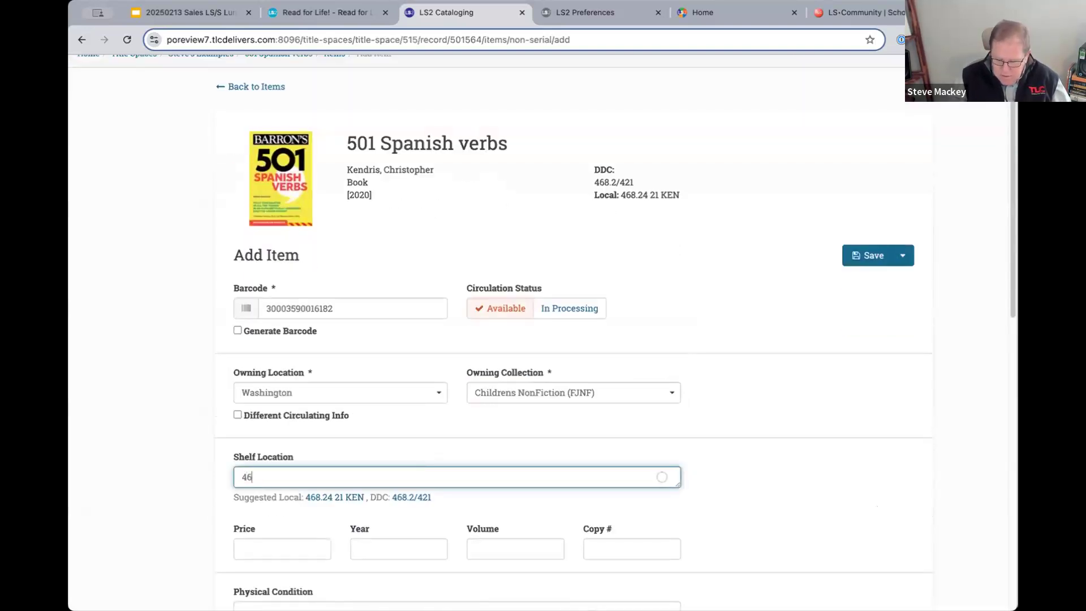
pyautogui.write('8.2 Ken')
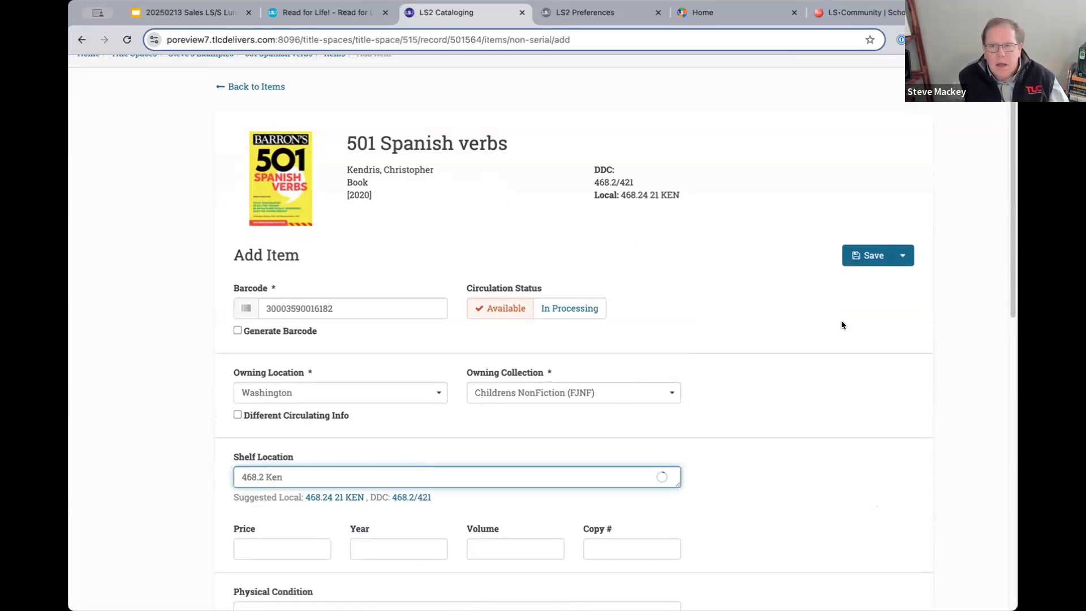
pyautogui.click(866, 255)
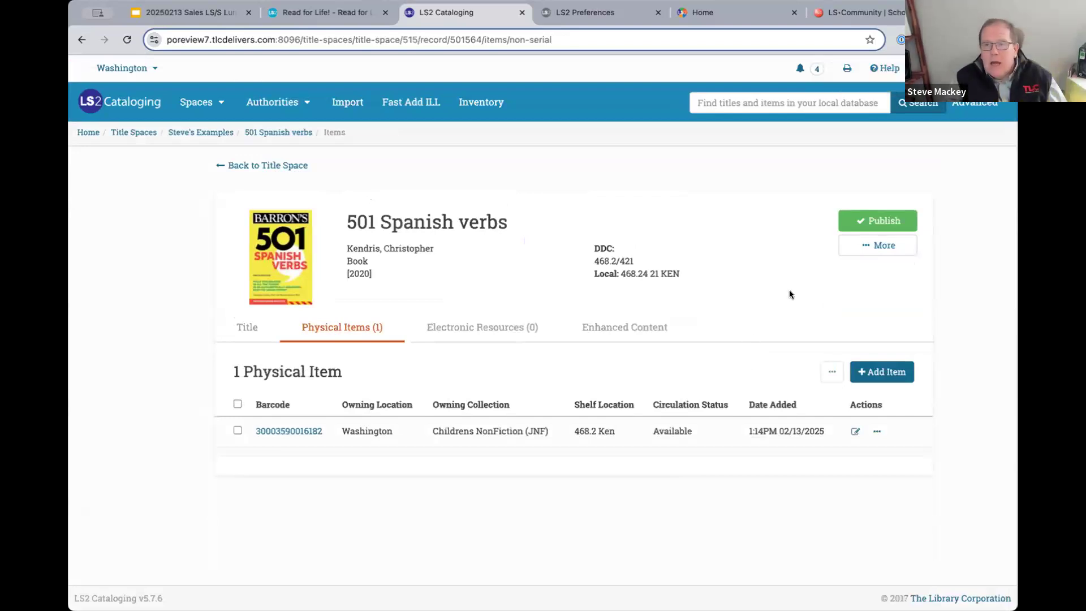
pyautogui.click(879, 221)
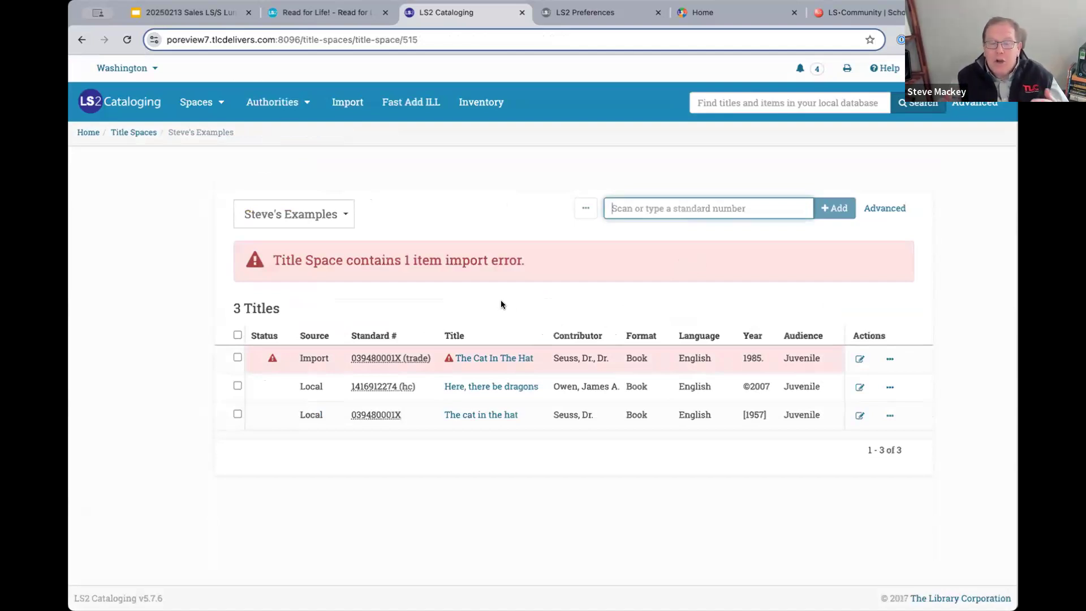
# Compare the imported and local "The Cat in the Hat" titles side by side and review their items and details
pyautogui.click(237, 357)
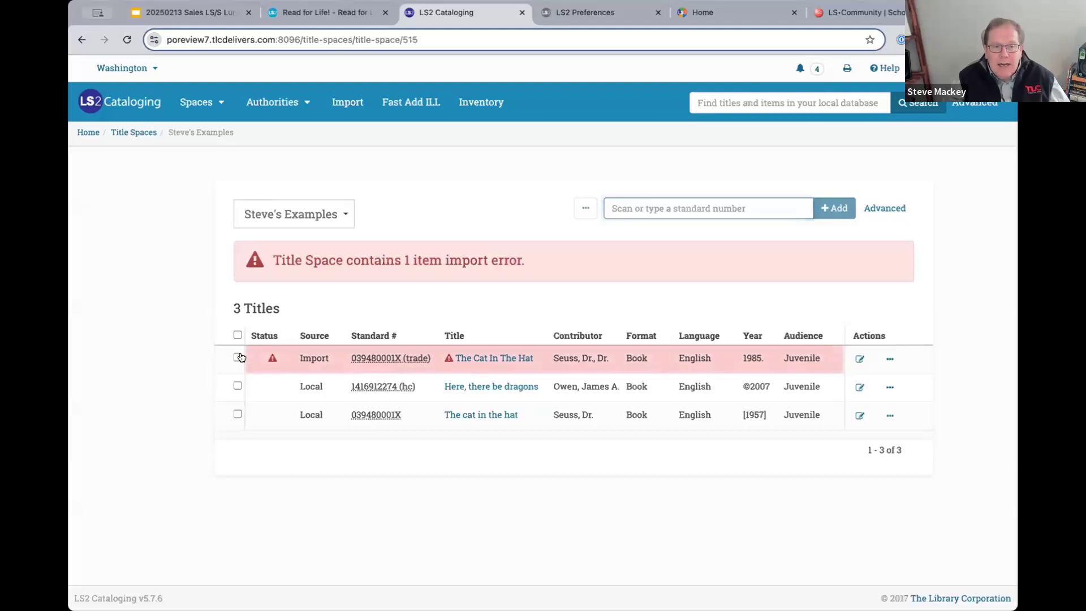
pyautogui.click(236, 420)
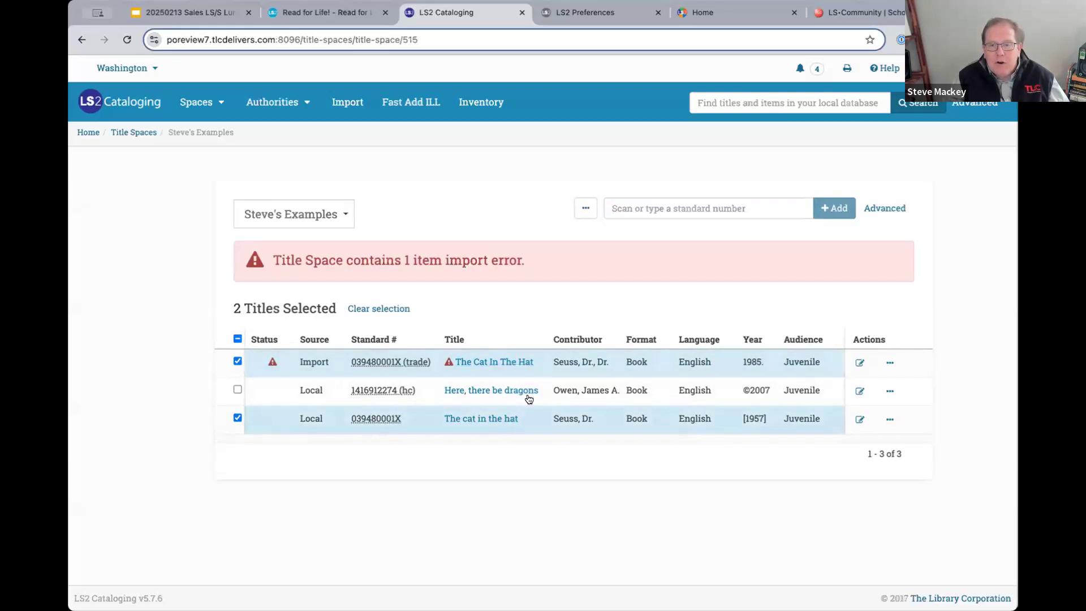
pyautogui.click(584, 208)
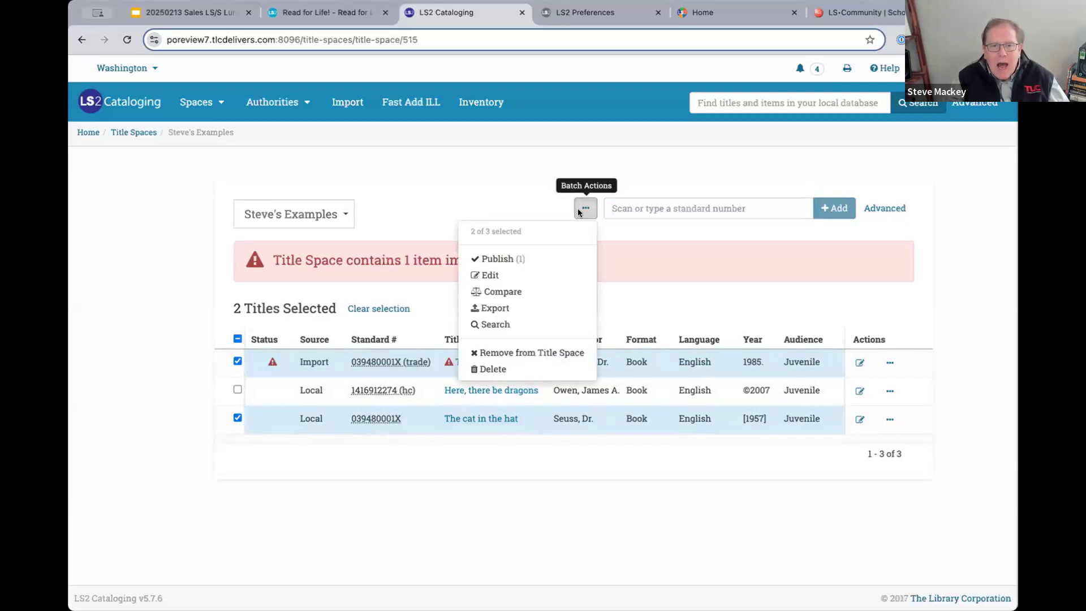
pyautogui.click(501, 293)
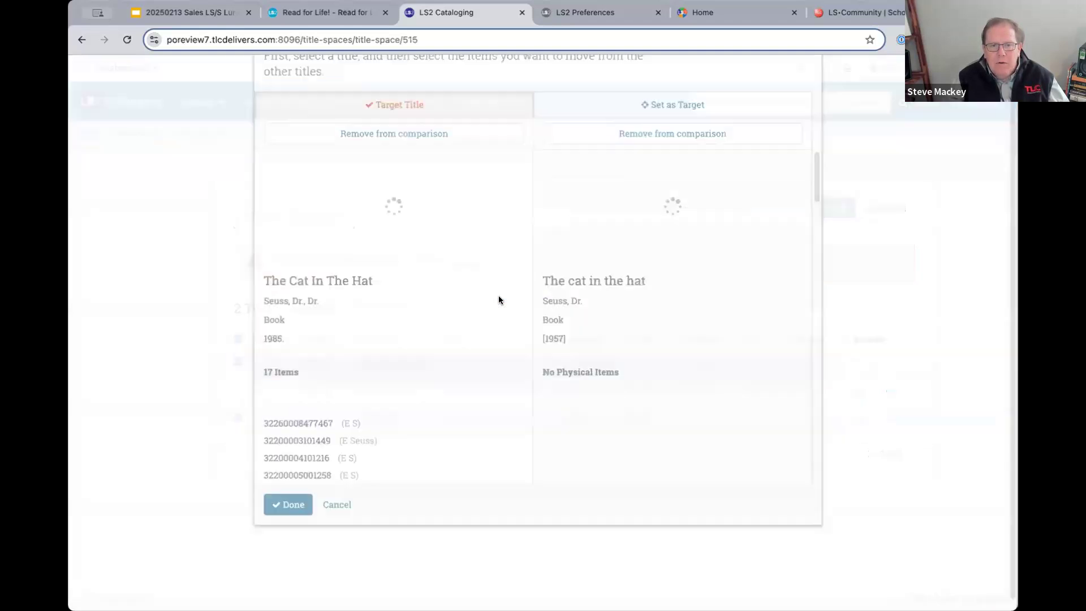
pyautogui.scroll(-2, 501, 372)
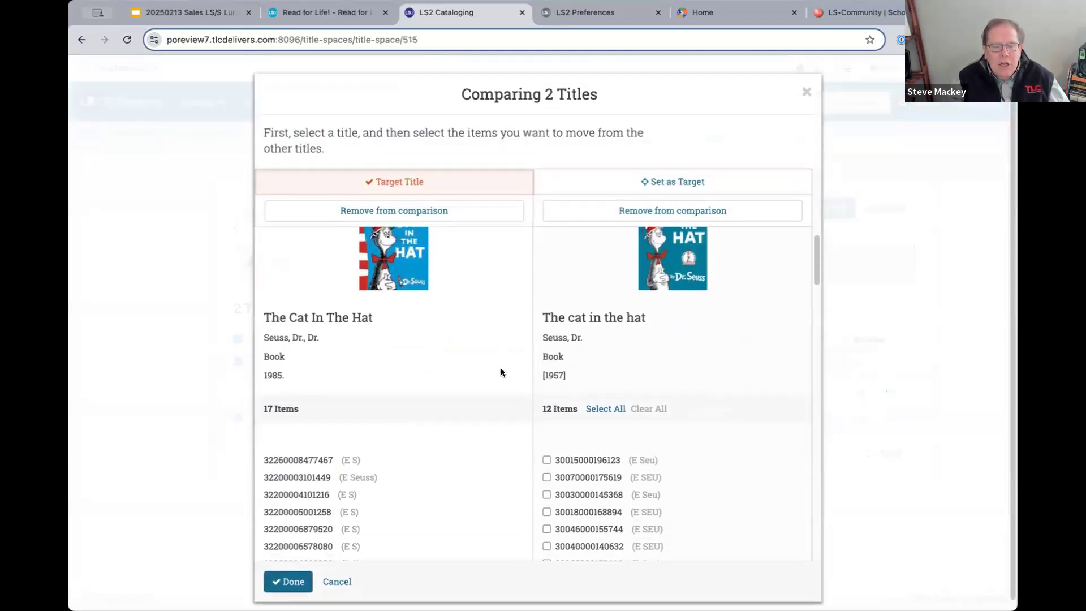
pyautogui.scroll(-2, 501, 372)
pyautogui.scroll(-4, 501, 372)
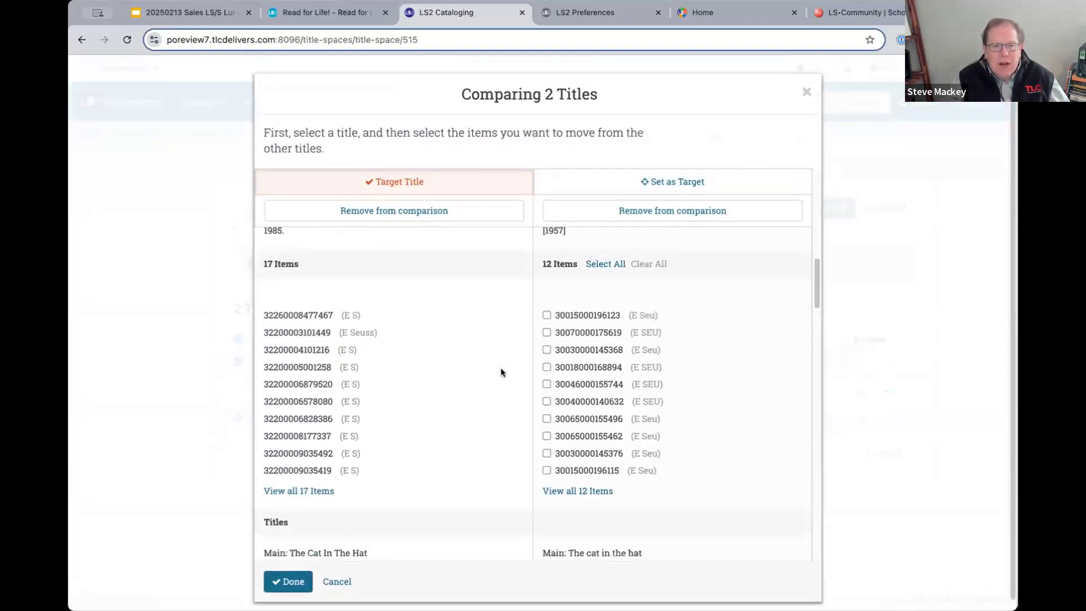
pyautogui.scroll(-5, 501, 372)
# Move all items of the 1957 "The cat in the hat" to the 1985 target title and delete the emptied title
pyautogui.scroll(7, 501, 372)
pyautogui.scroll(3, 501, 370)
pyautogui.click(605, 389)
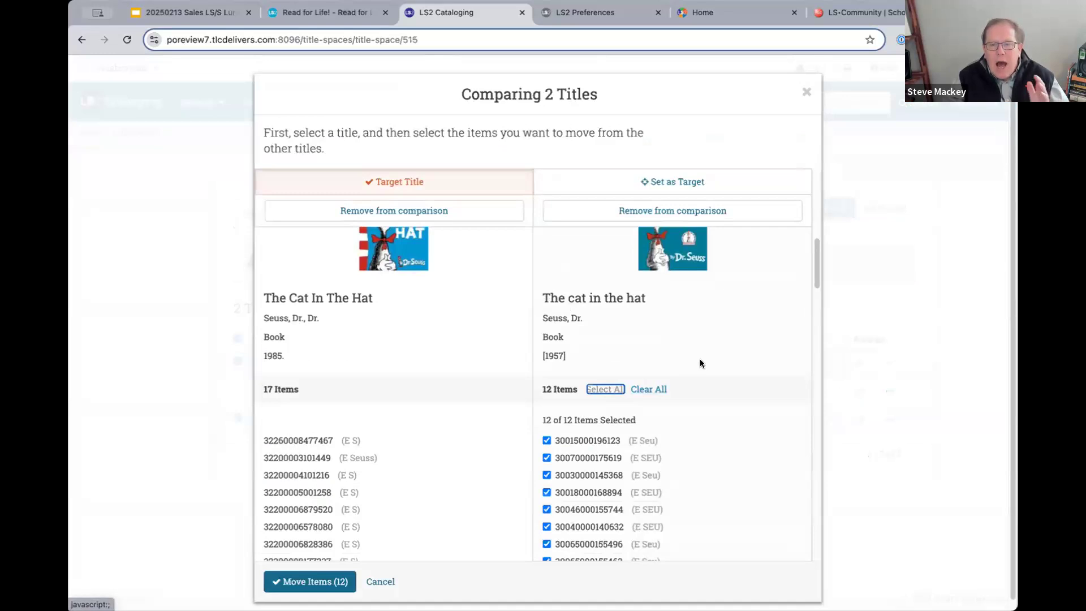
pyautogui.scroll(-5, 700, 364)
pyautogui.scroll(-3, 700, 364)
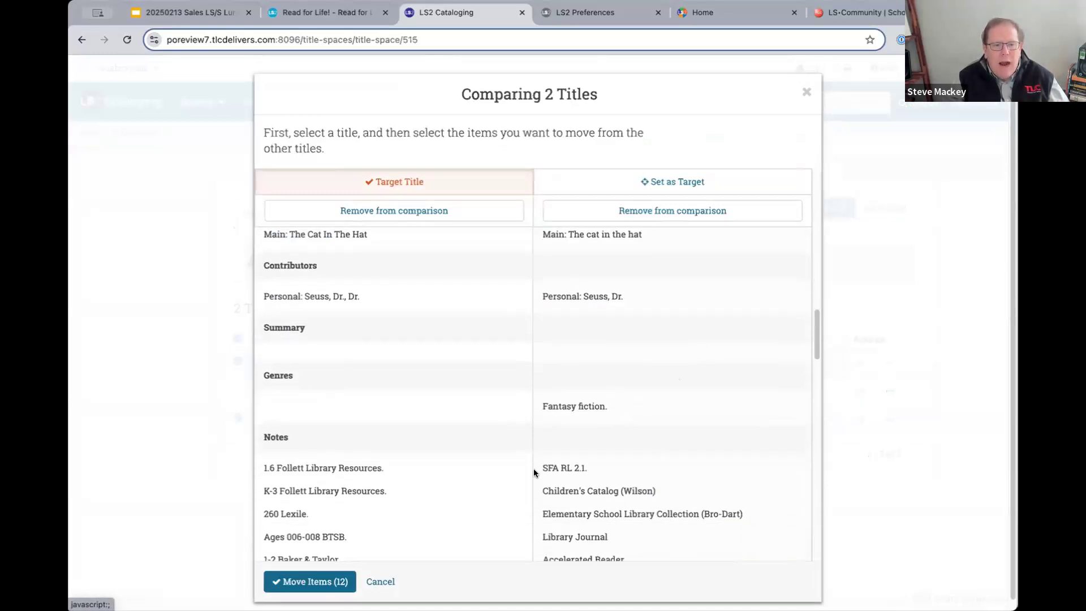
pyautogui.click(311, 588)
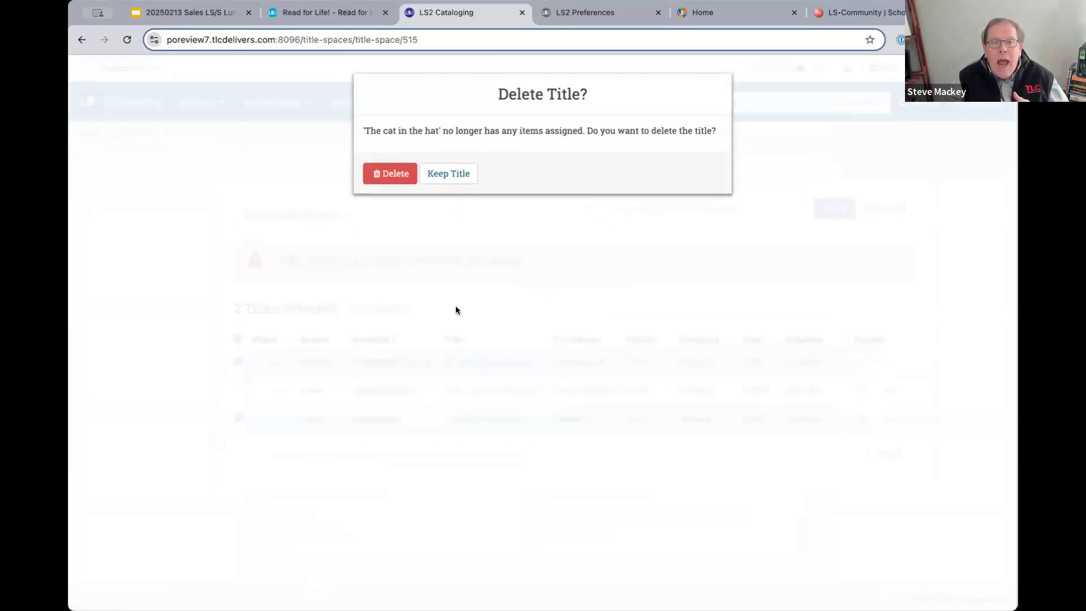
pyautogui.click(398, 175)
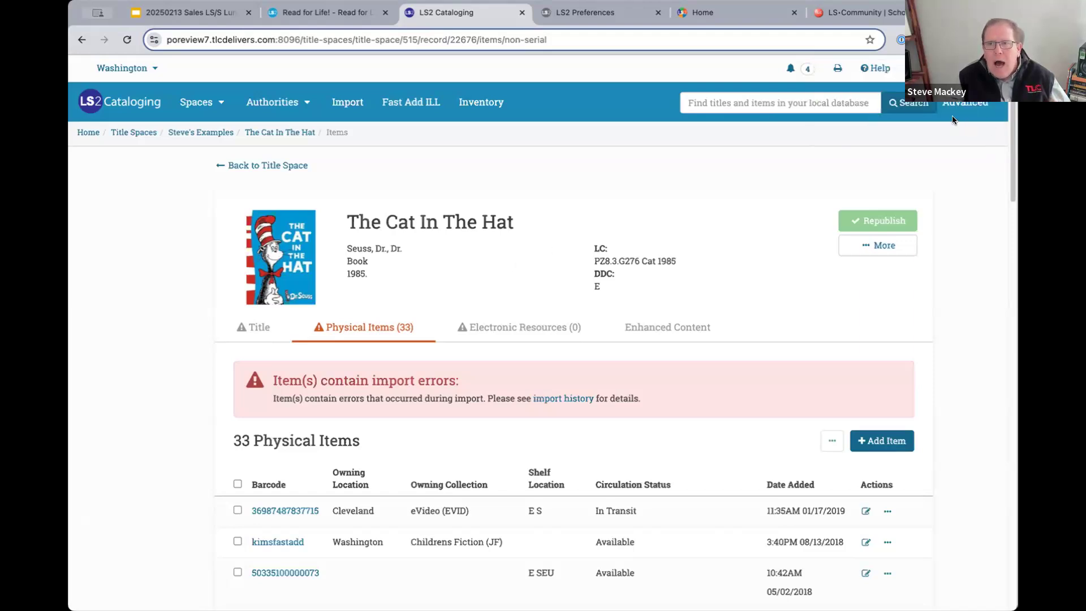
# Run an advanced search of the local database for Titles Without Items
pyautogui.click(756, 99)
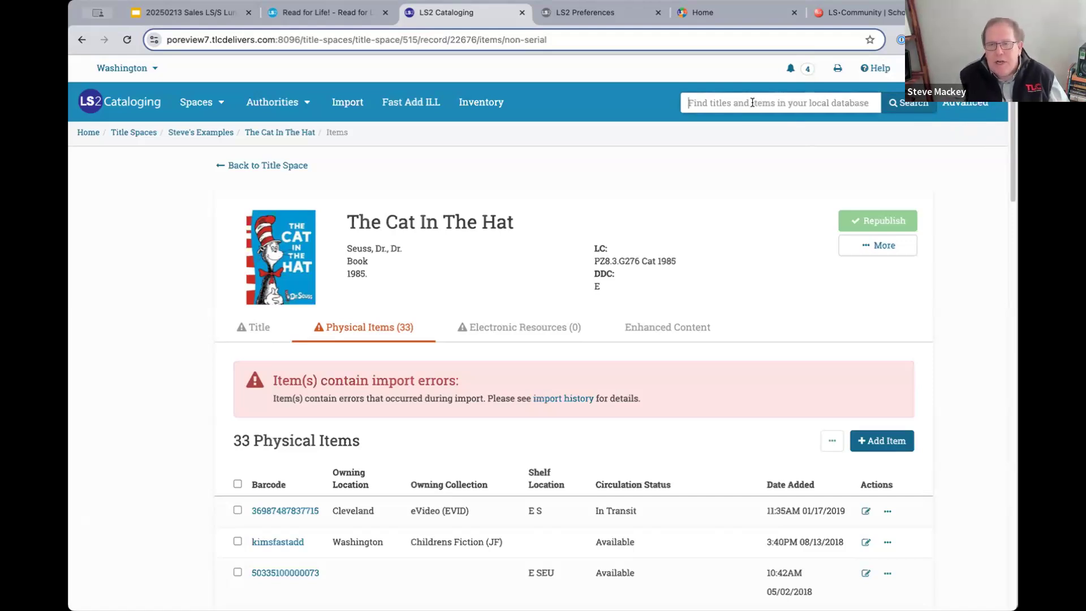
pyautogui.click(976, 108)
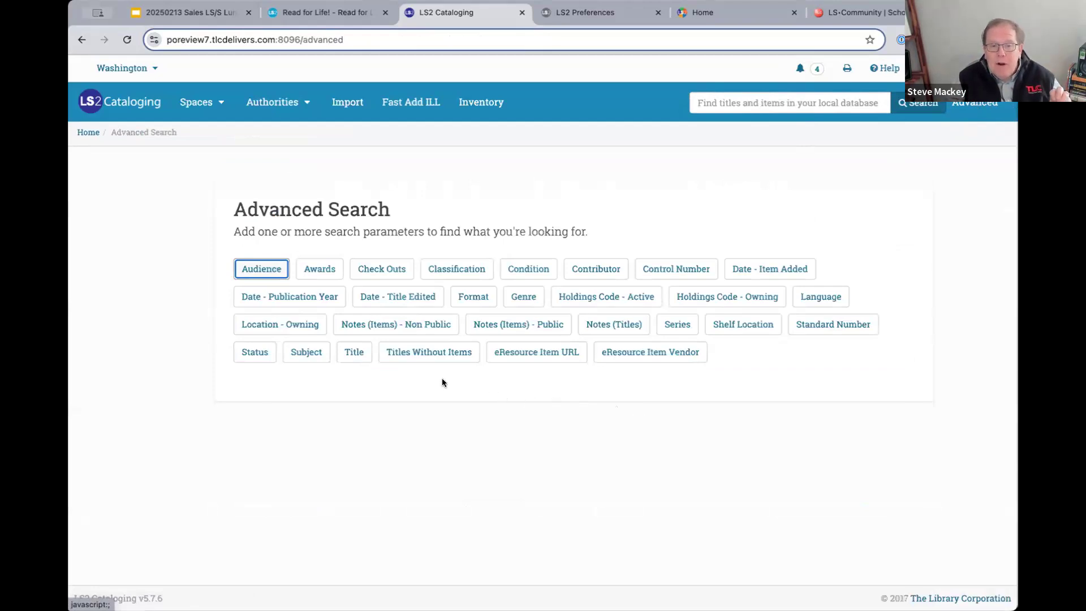
pyautogui.click(424, 352)
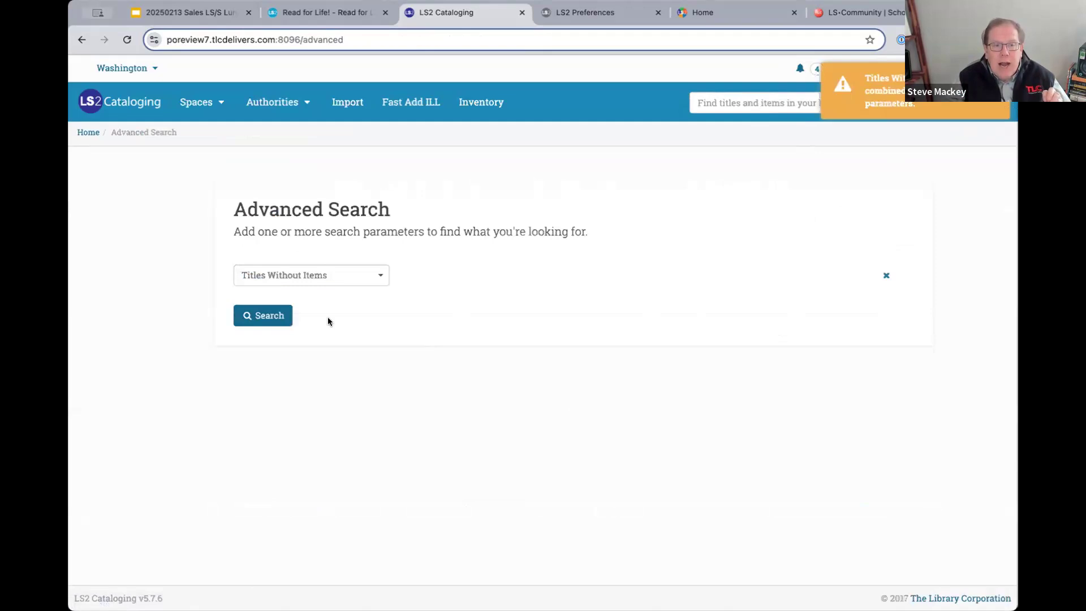
pyautogui.click(261, 318)
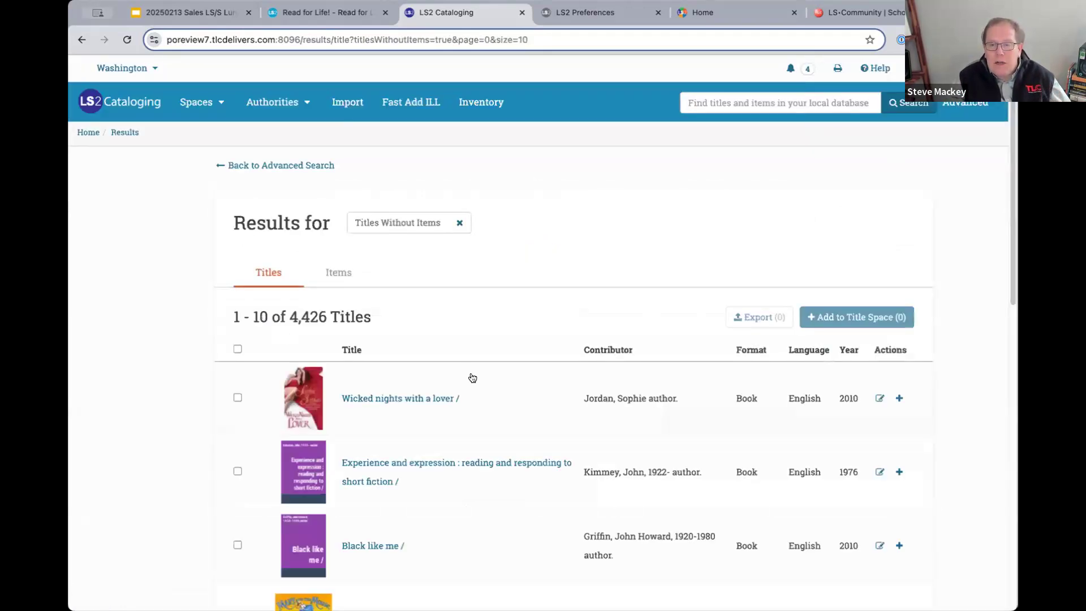
# Select all titles on the first results page and add them to the "To Be Deleted" Title Space
pyautogui.scroll(-1, 481, 405)
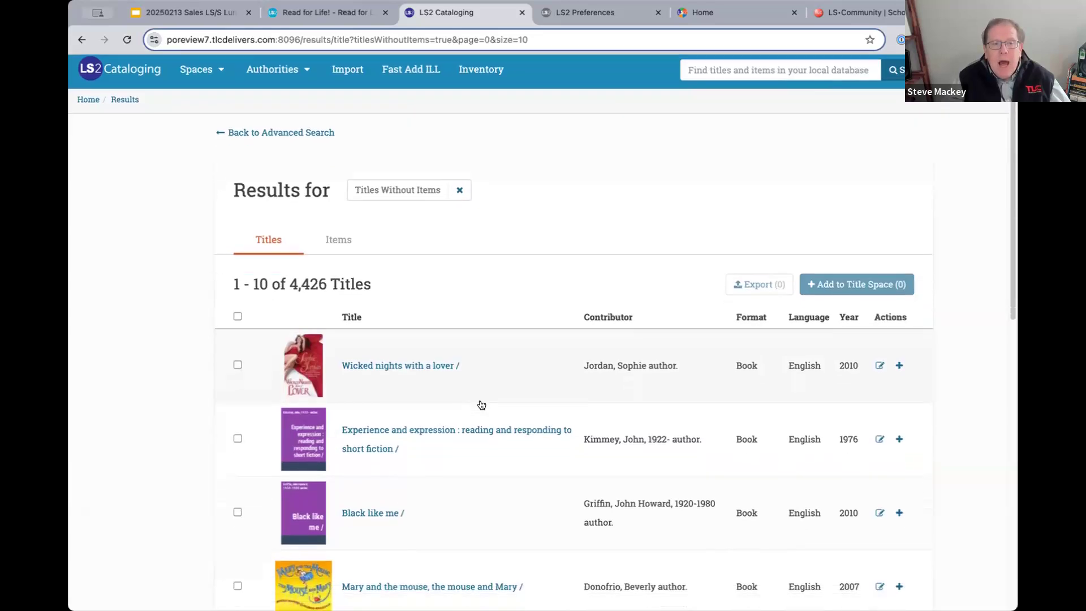
pyautogui.scroll(-2, 456, 403)
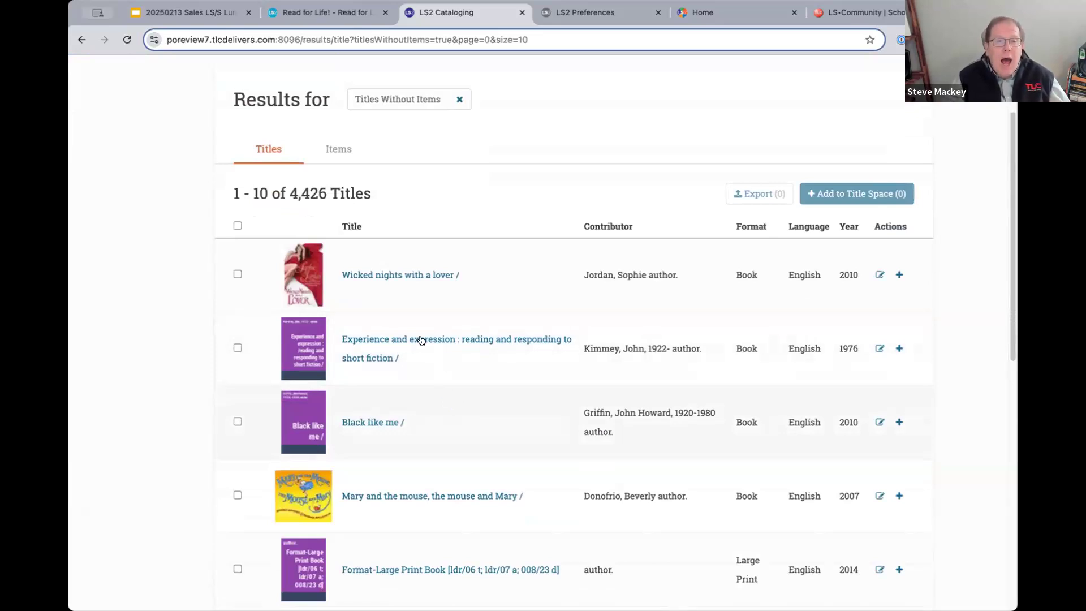
pyautogui.click(237, 227)
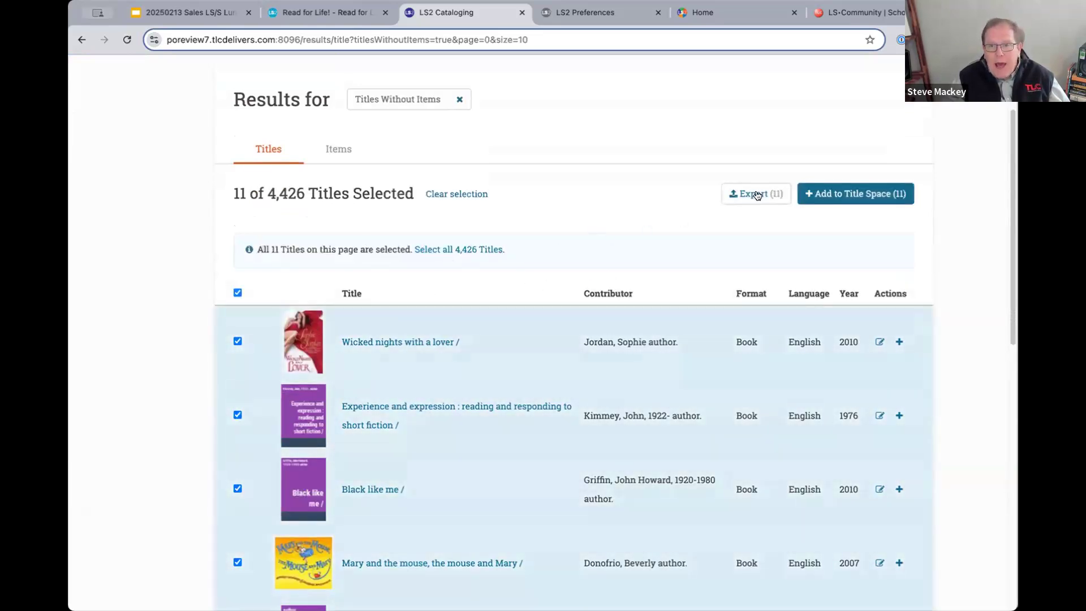
pyautogui.click(824, 195)
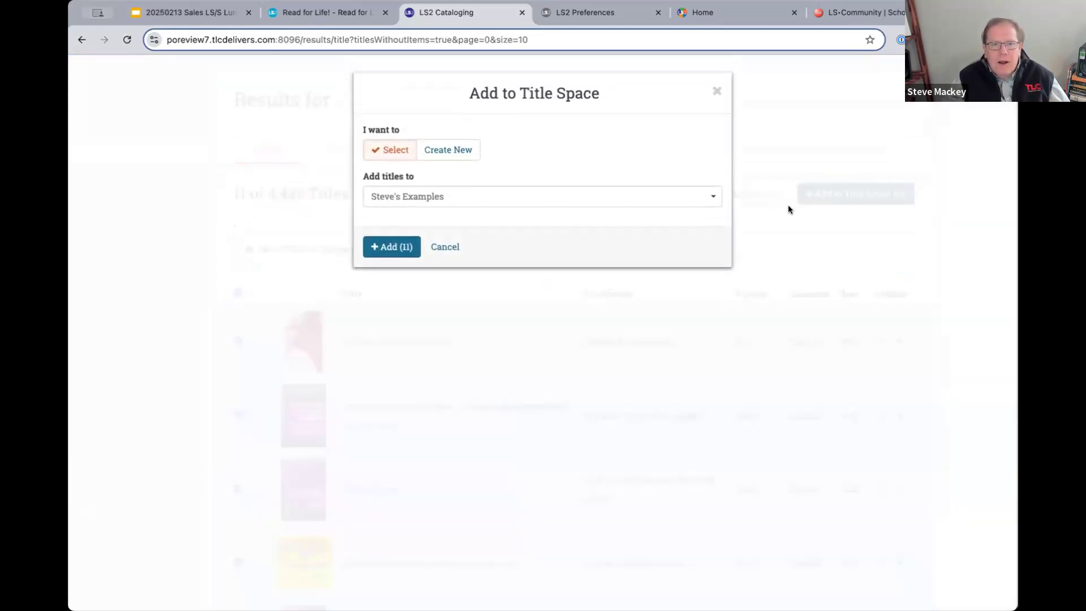
pyautogui.click(532, 198)
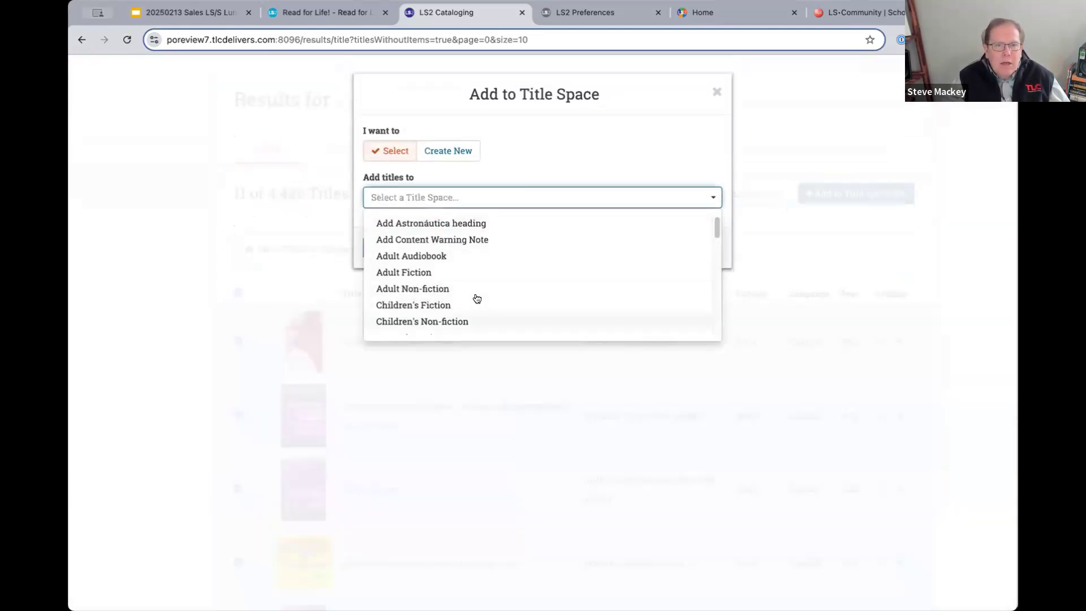
pyautogui.scroll(-5, 477, 298)
pyautogui.scroll(5, 477, 298)
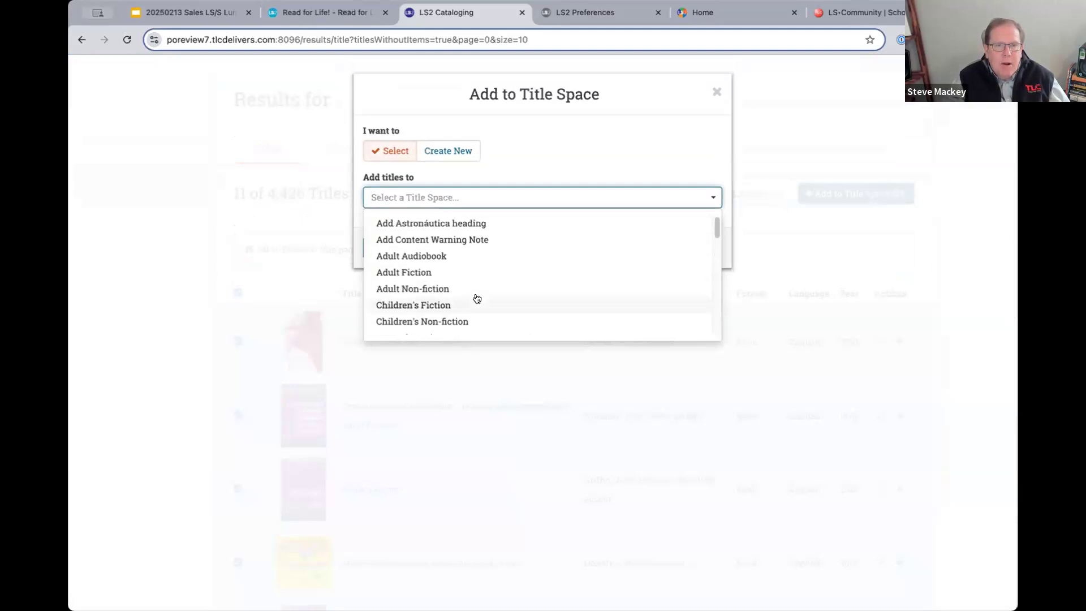
pyautogui.scroll(-3, 496, 284)
pyautogui.scroll(1, 496, 285)
pyautogui.write('de')
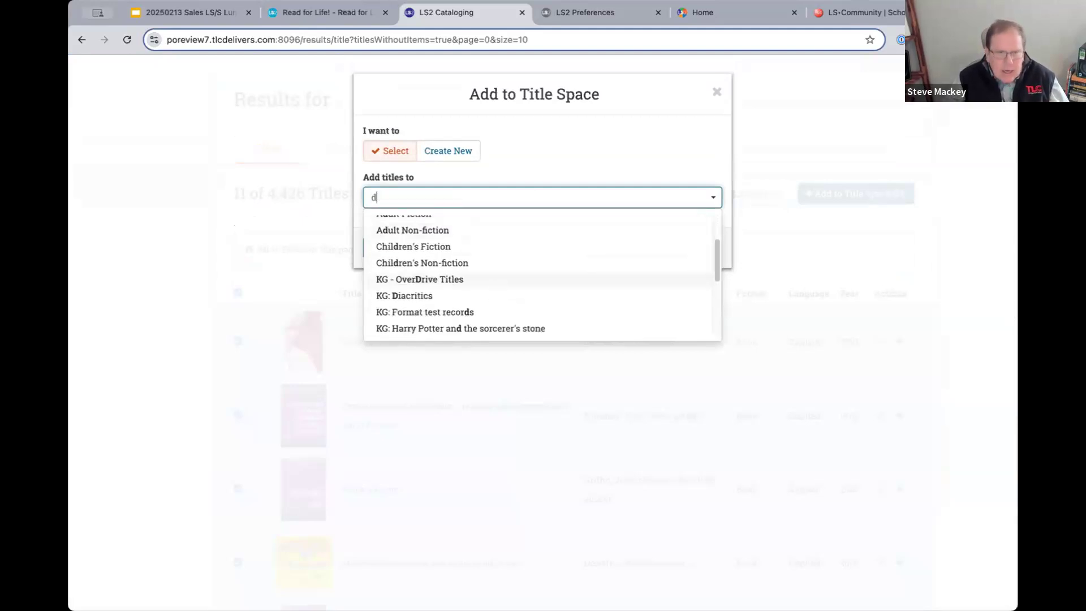
pyautogui.click(382, 223)
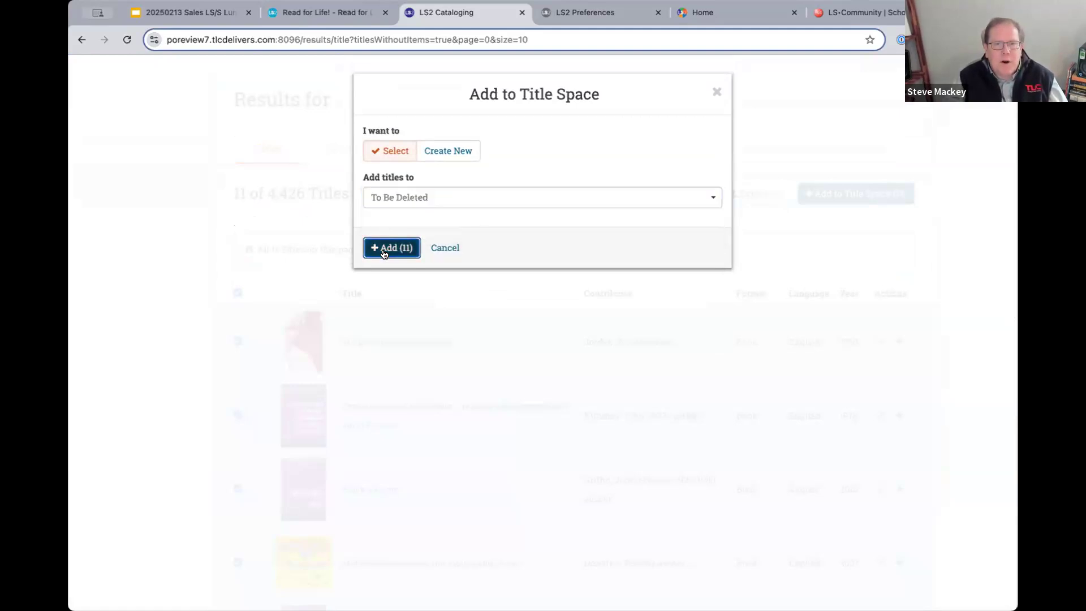
pyautogui.click(383, 250)
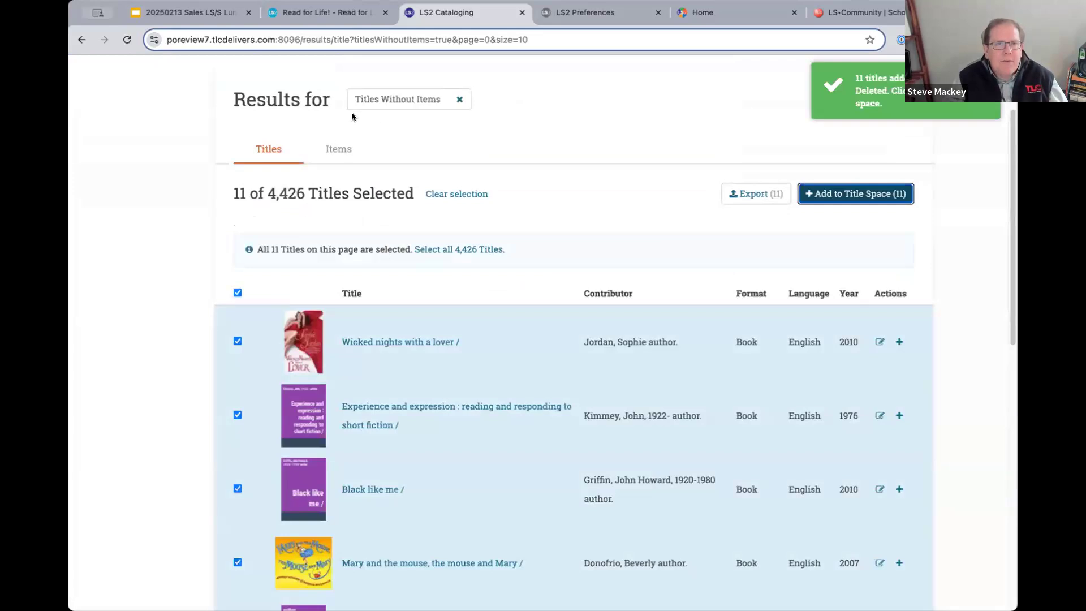
# Open the list of Title Spaces
pyautogui.scroll(3, 351, 112)
pyautogui.click(212, 107)
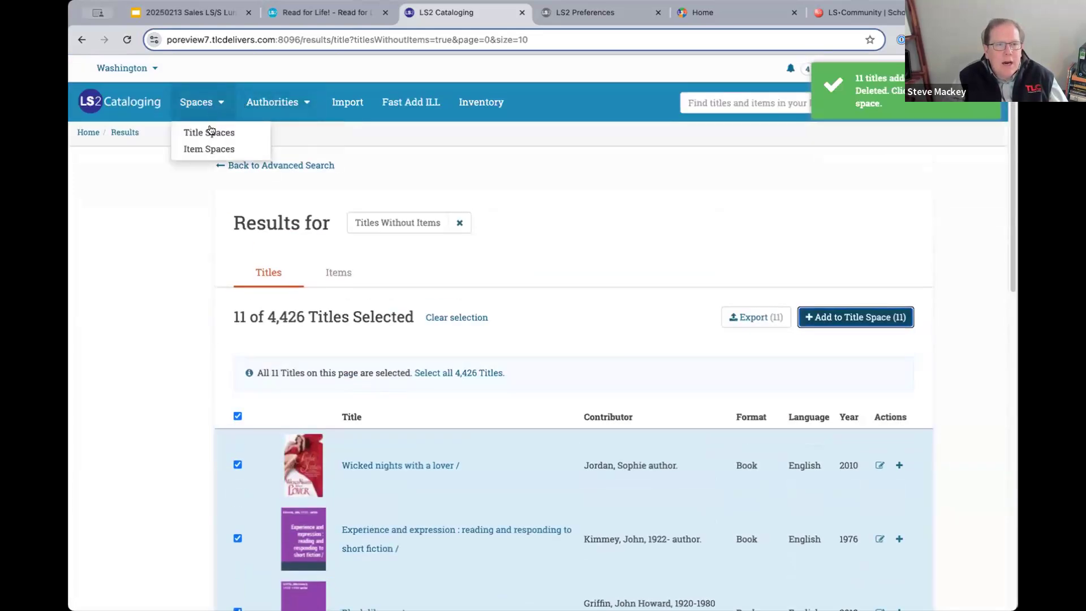
pyautogui.click(213, 133)
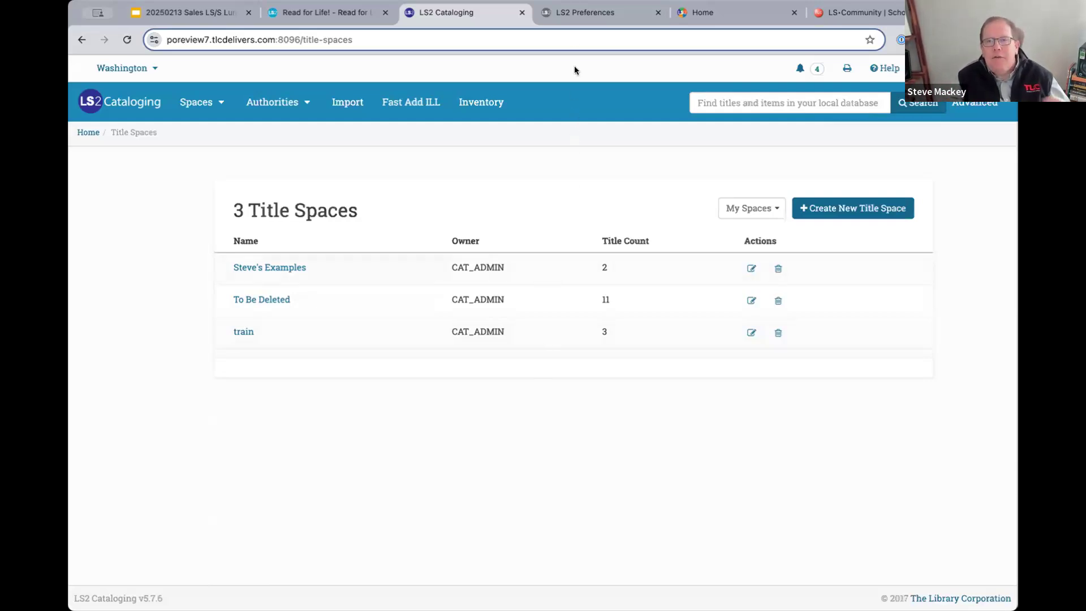
# Switch to LS2 Preferences and examine the LS2 Cataloging permissions of the Cataloging Fast Add role
pyautogui.click(577, 13)
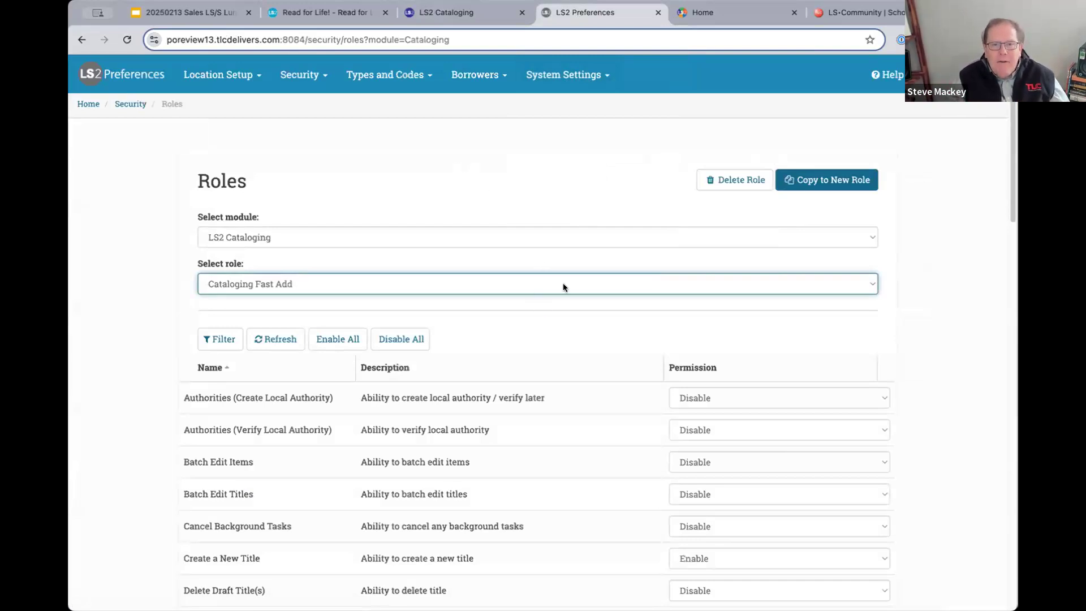
pyautogui.scroll(-1, 563, 286)
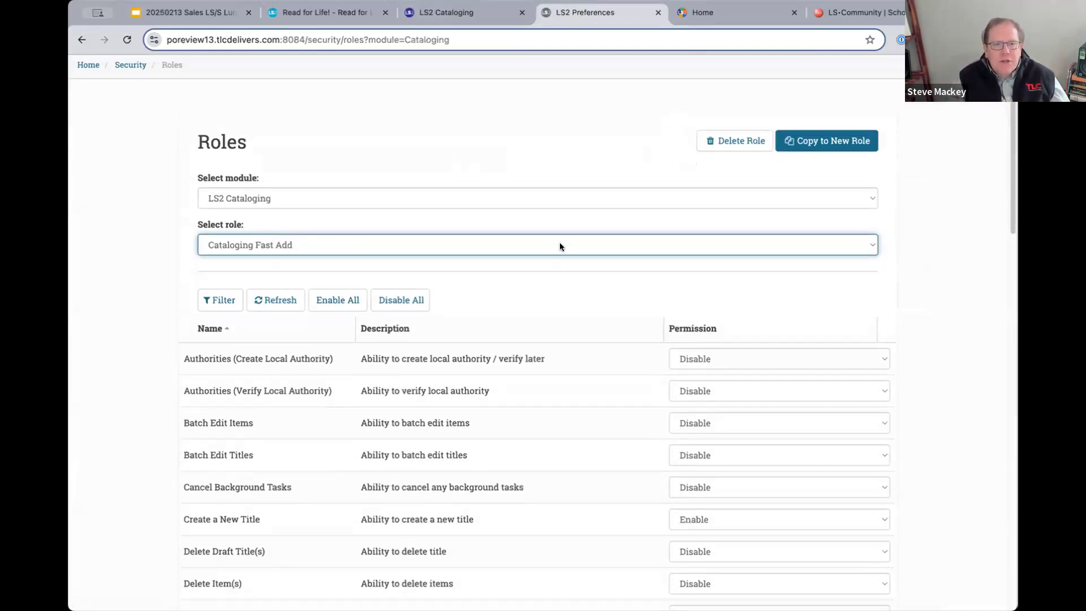
pyautogui.click(560, 244)
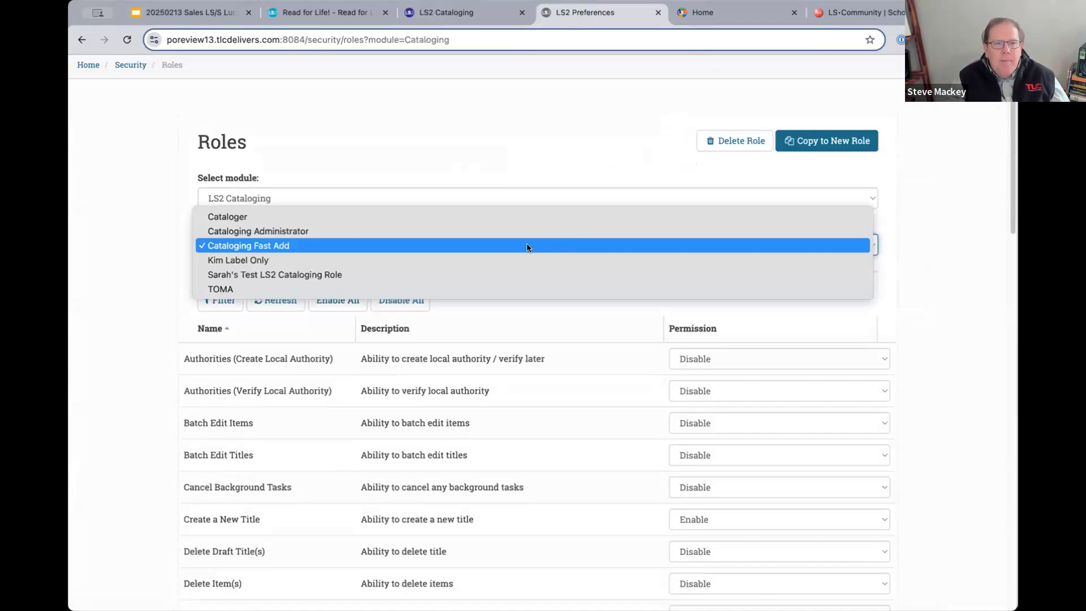
pyautogui.click(254, 247)
pyautogui.scroll(-2, 698, 383)
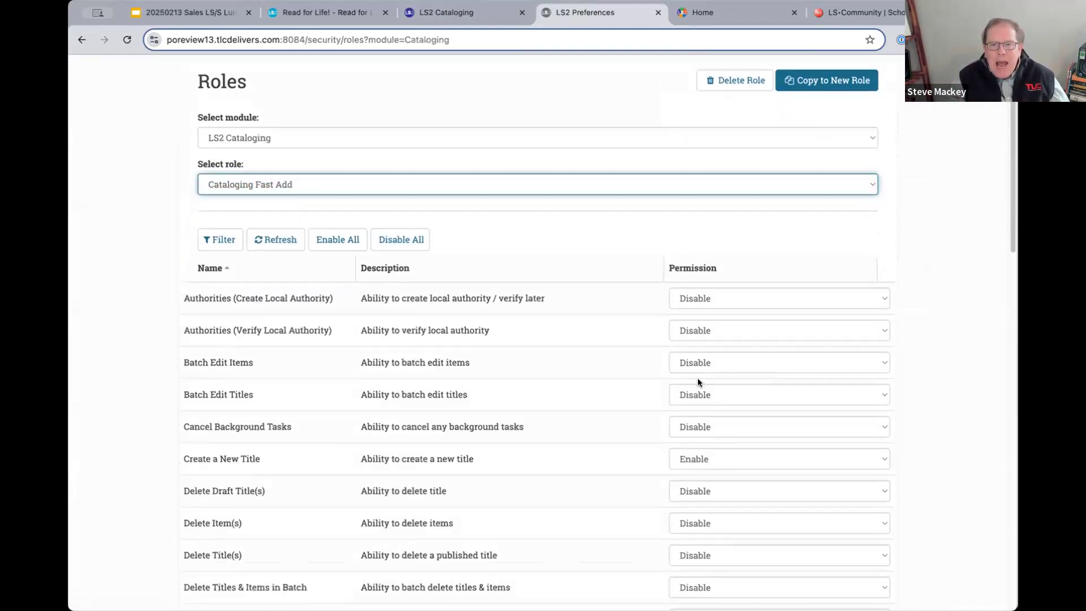
pyautogui.scroll(-5, 698, 380)
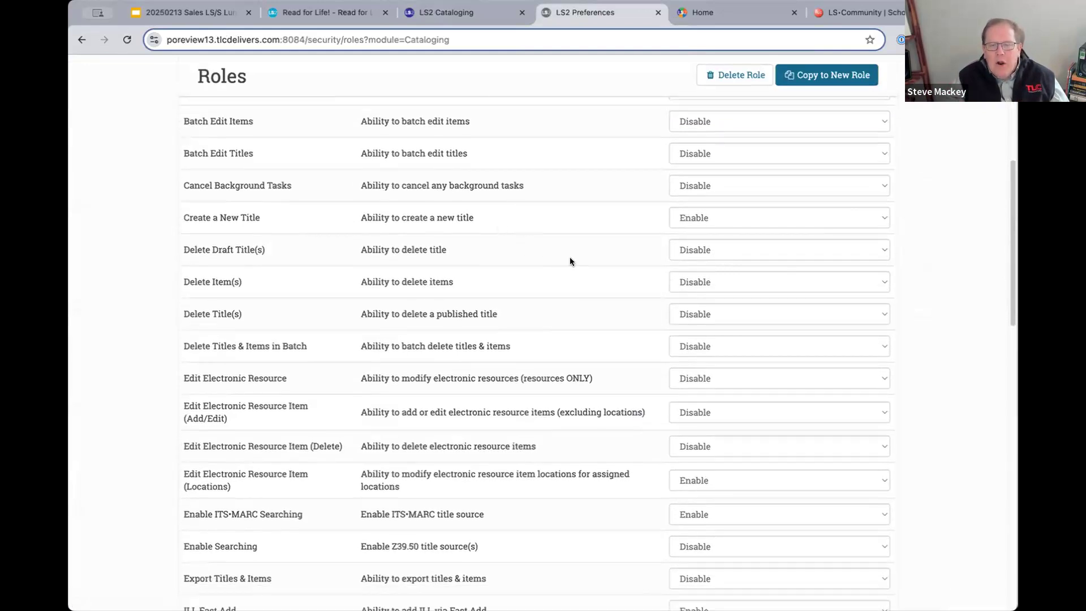
pyautogui.scroll(-2, 571, 261)
pyautogui.scroll(-1, 570, 261)
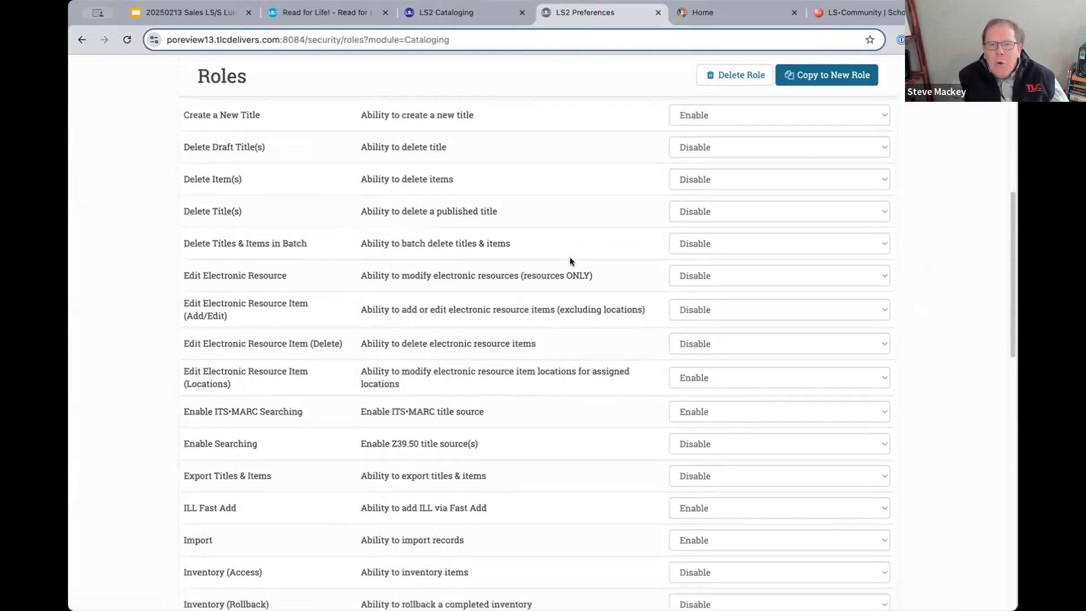
pyautogui.scroll(-1, 571, 261)
pyautogui.scroll(-2, 570, 259)
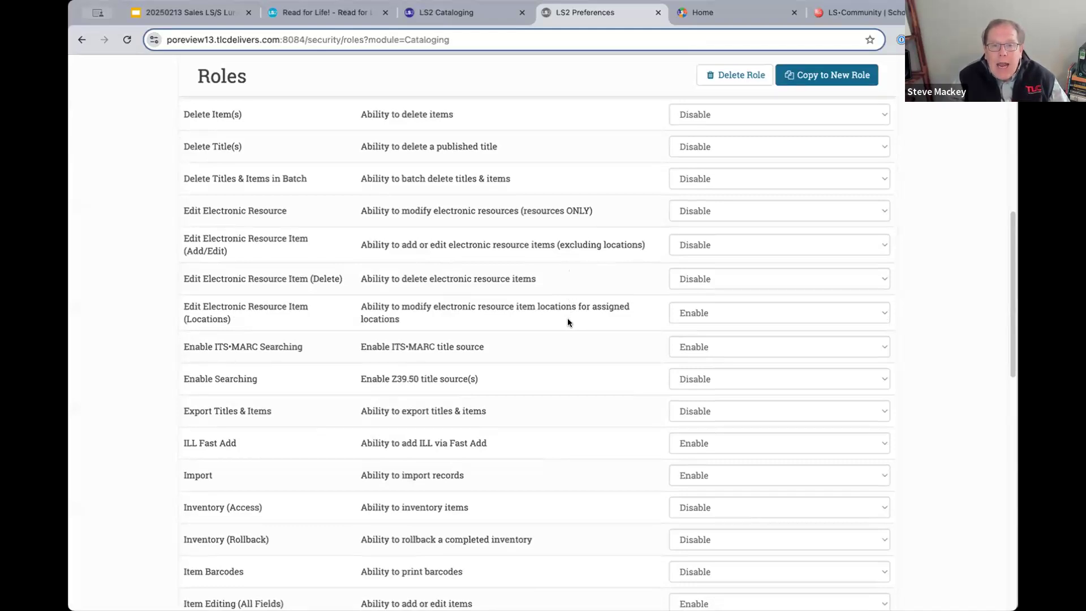
pyautogui.scroll(-7, 568, 321)
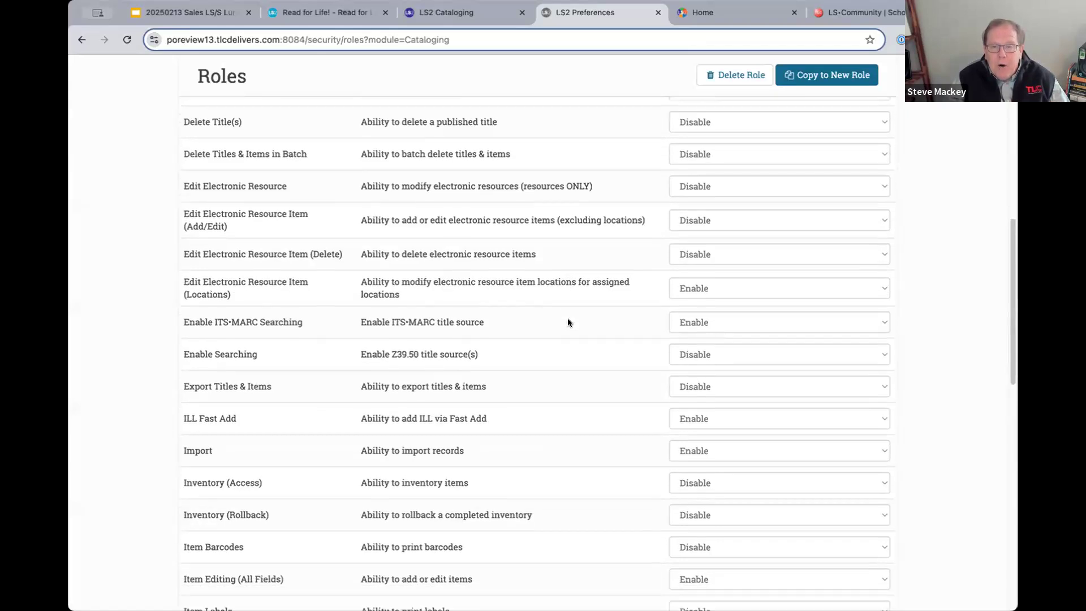
pyautogui.scroll(-2, 568, 322)
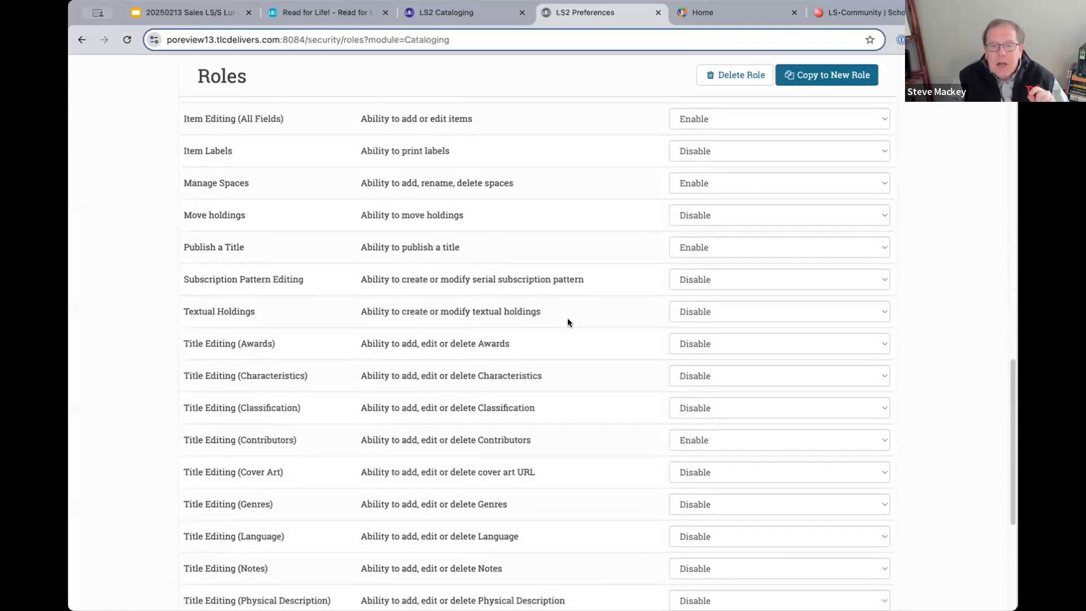
pyautogui.scroll(15, 568, 323)
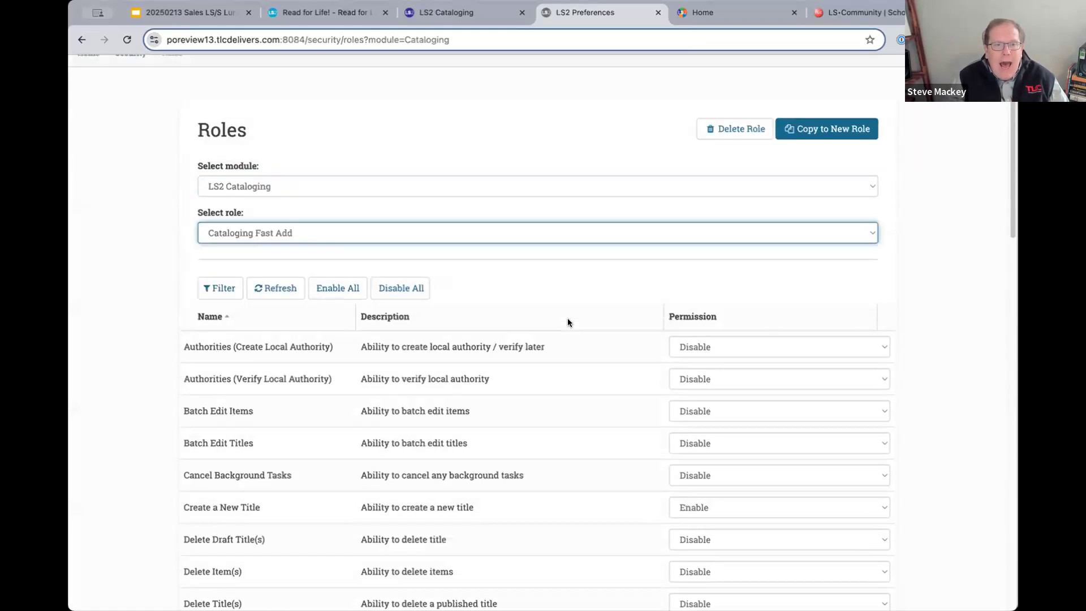
# Examine the LS2 Cataloging permissions of the Cataloging Administrator role, and switch to the label-only role to compare
pyautogui.click(562, 225)
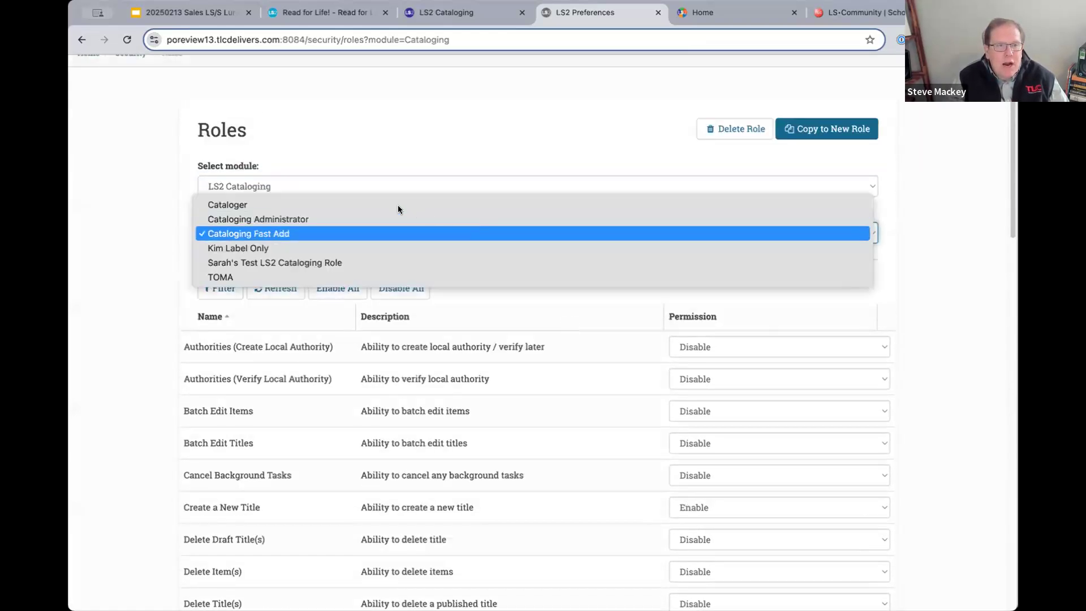
pyautogui.click(354, 219)
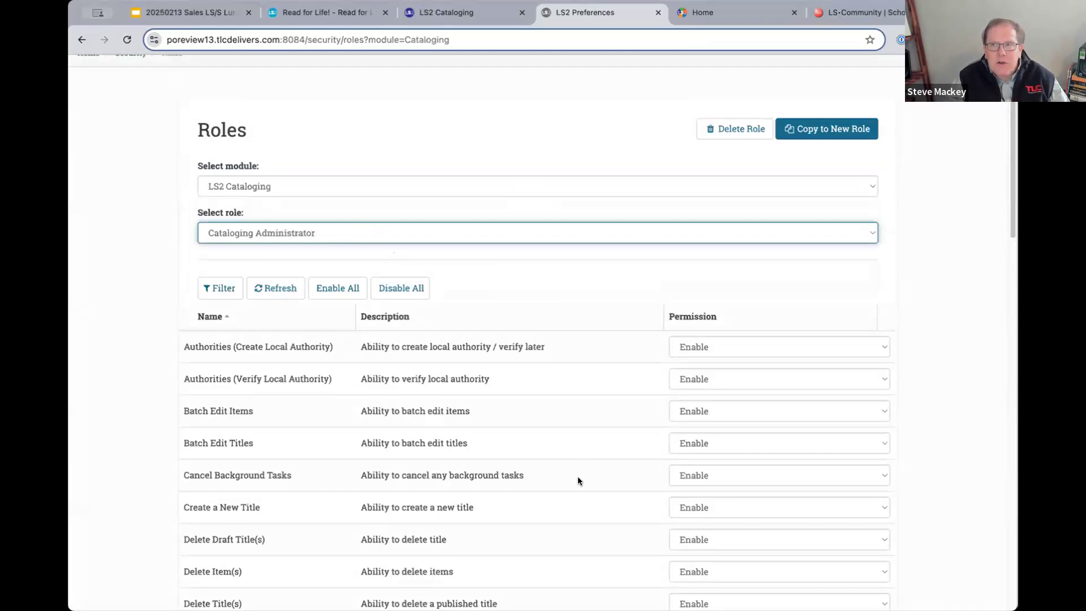
pyautogui.scroll(-8, 578, 478)
pyautogui.scroll(-13, 578, 479)
pyautogui.scroll(14, 578, 480)
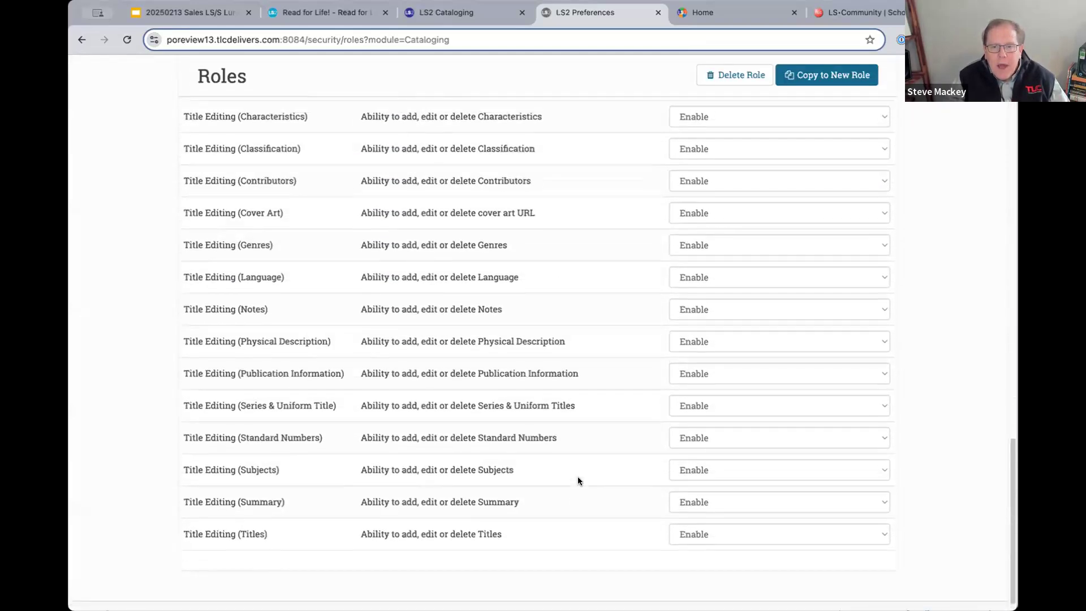
pyautogui.scroll(7, 578, 480)
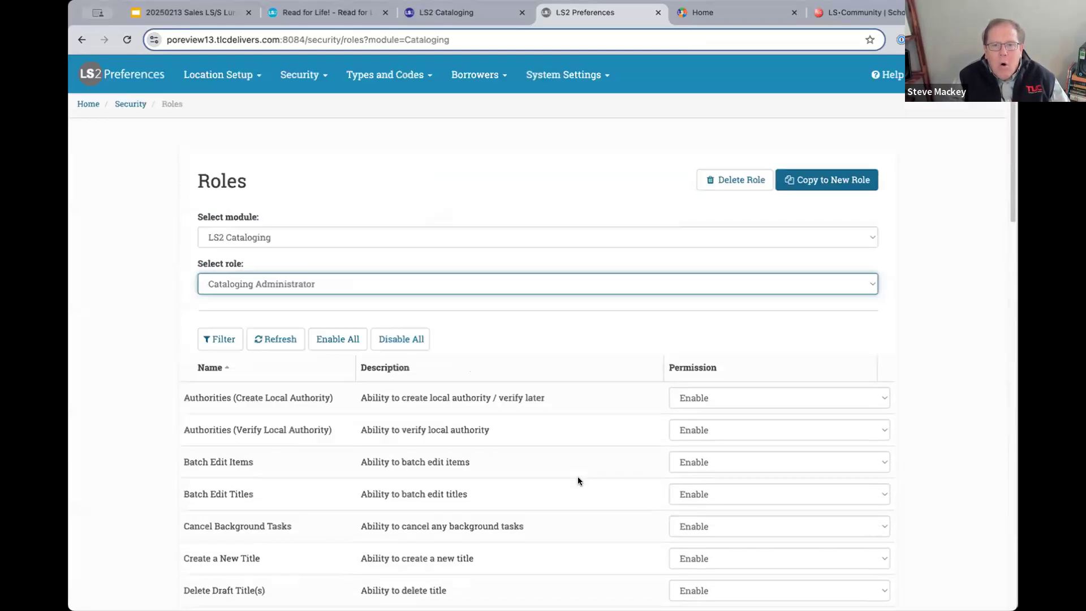
pyautogui.click(548, 277)
pyautogui.click(447, 313)
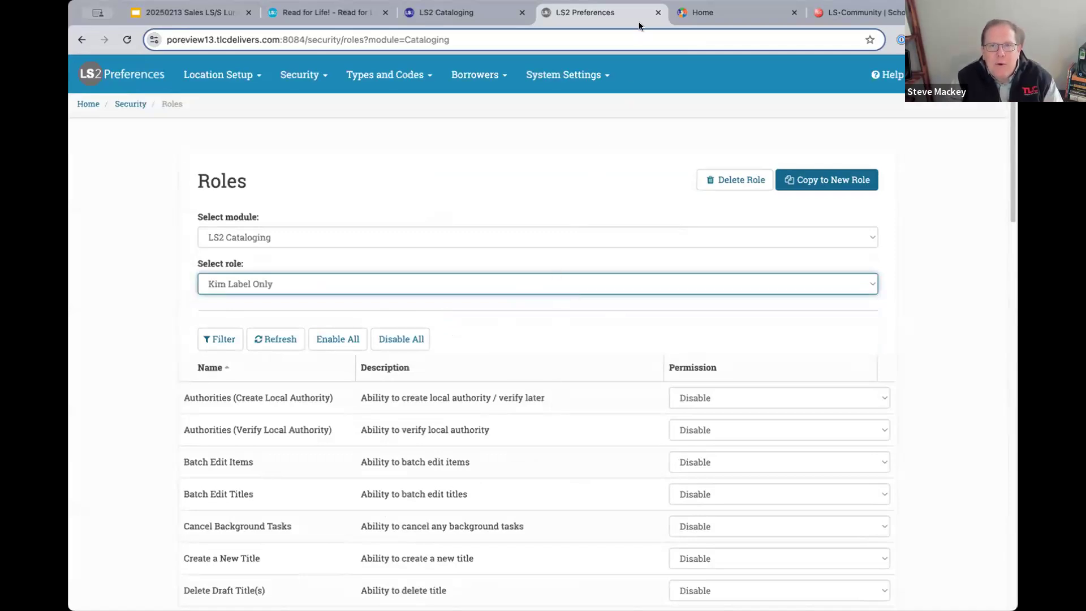
# Switch to LS2 Reports and browse the Notices folder under Schools Reports, plus the Frequently Used Reports
pyautogui.click(721, 17)
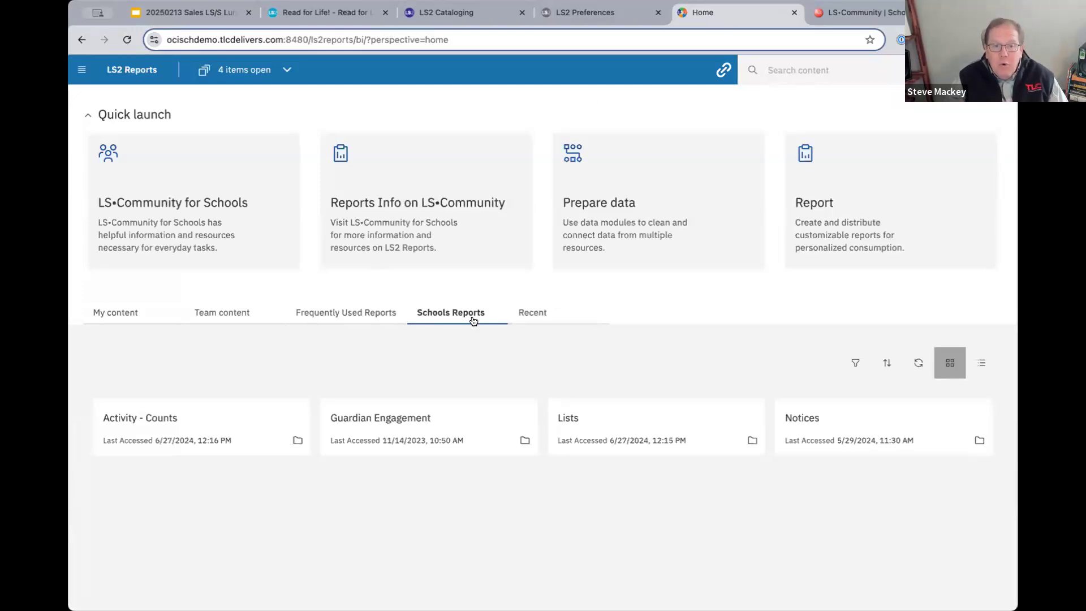
pyautogui.click(810, 417)
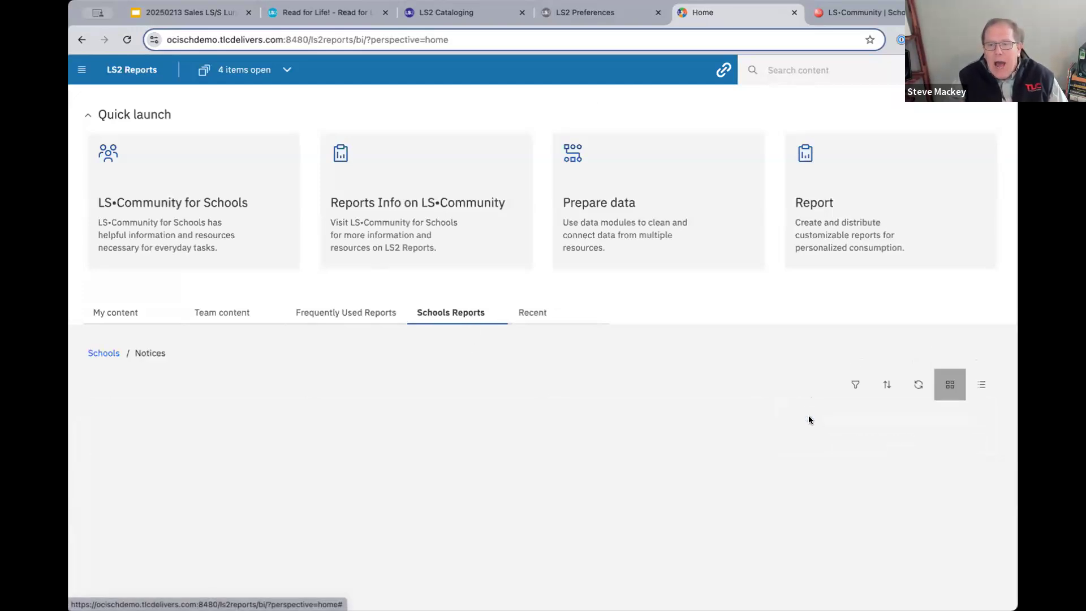
pyautogui.scroll(-1, 700, 489)
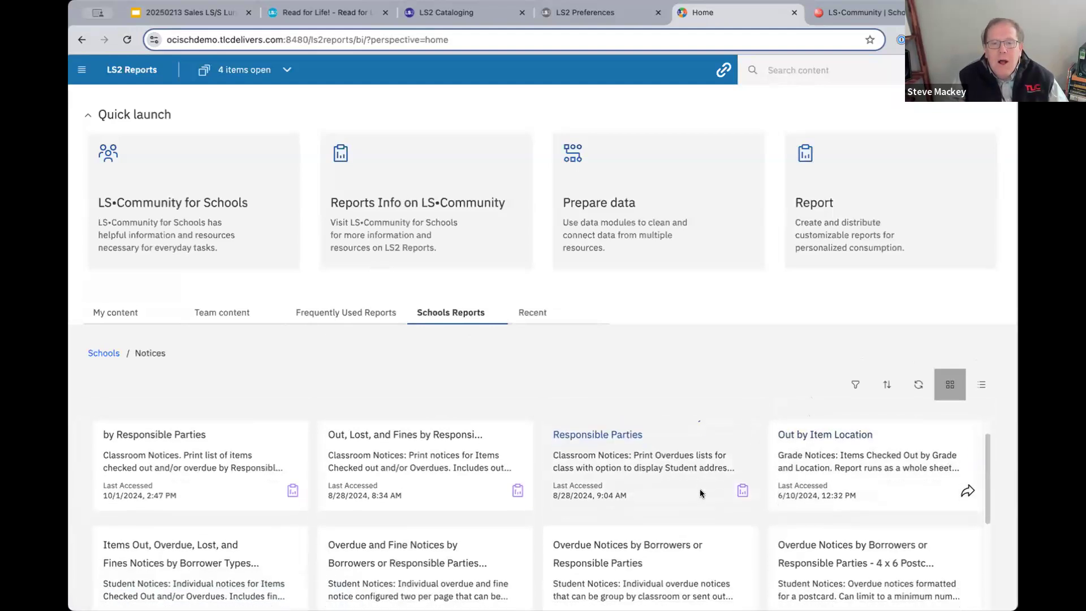
pyautogui.scroll(-3, 700, 489)
pyautogui.scroll(4, 700, 489)
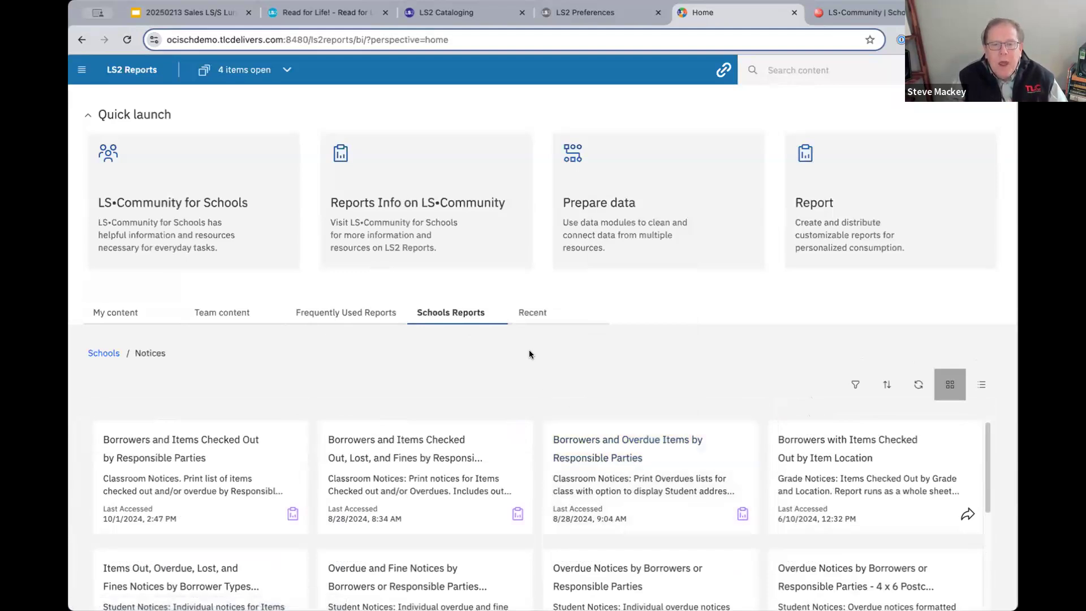
pyautogui.click(314, 314)
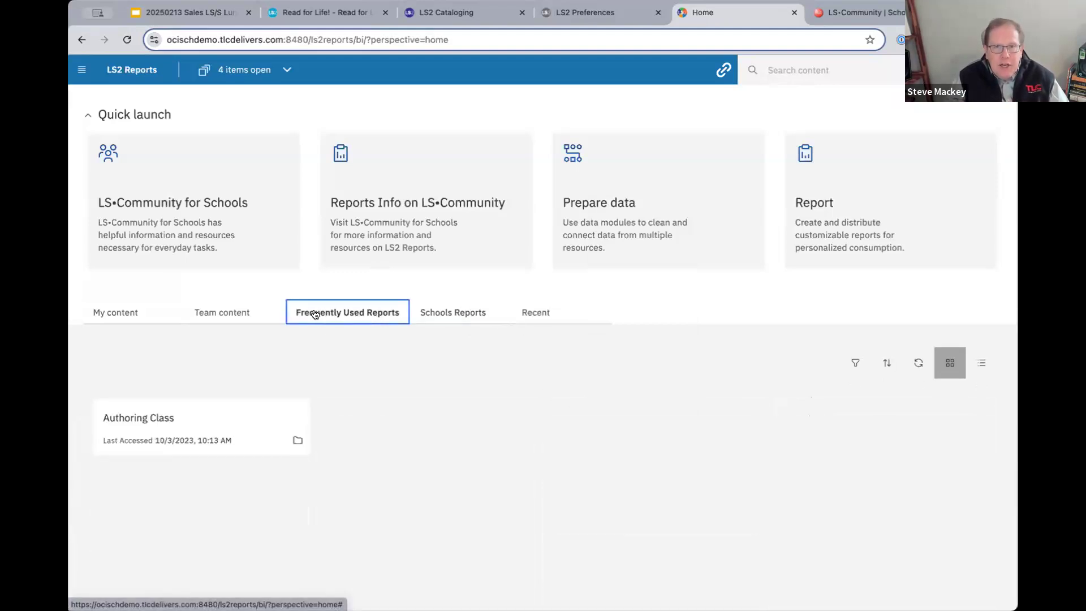
# Open the Library Overview Dashboard and clear its Location filter to include all locations
pyautogui.click(288, 70)
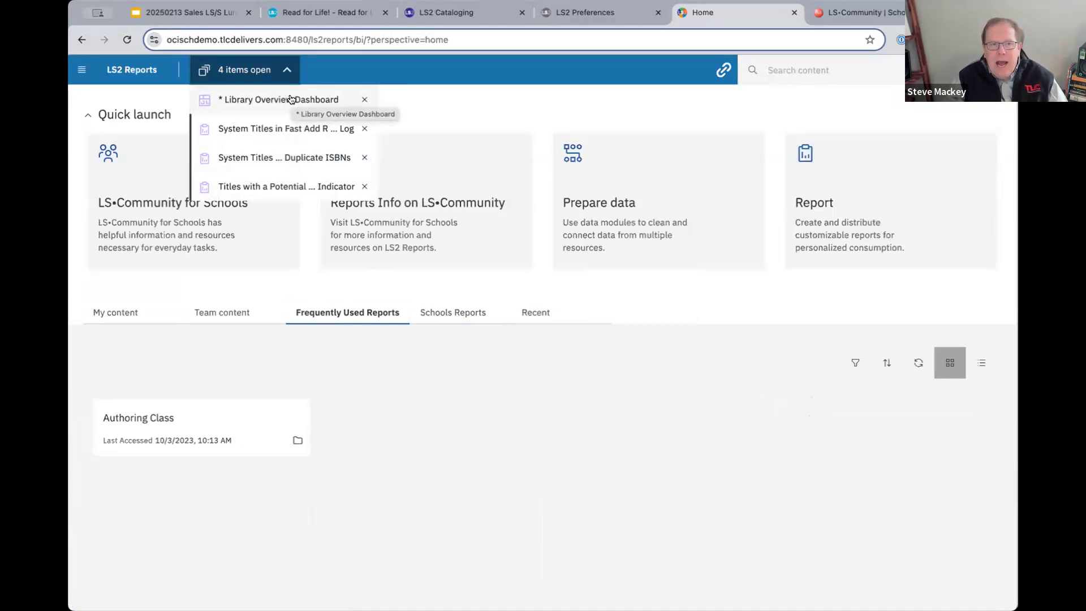
pyautogui.click(291, 99)
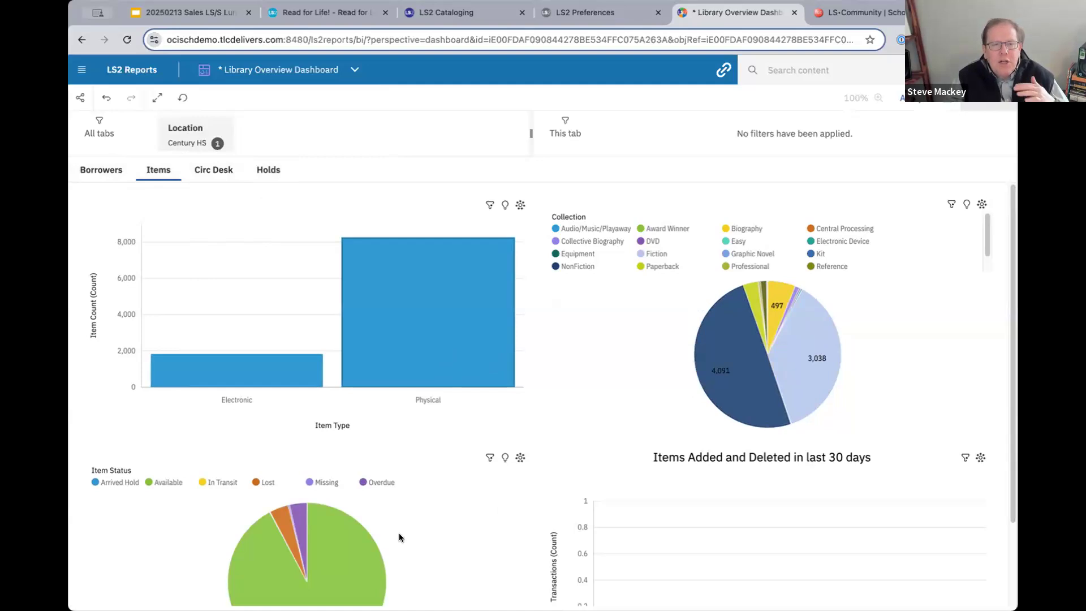
pyautogui.click(205, 125)
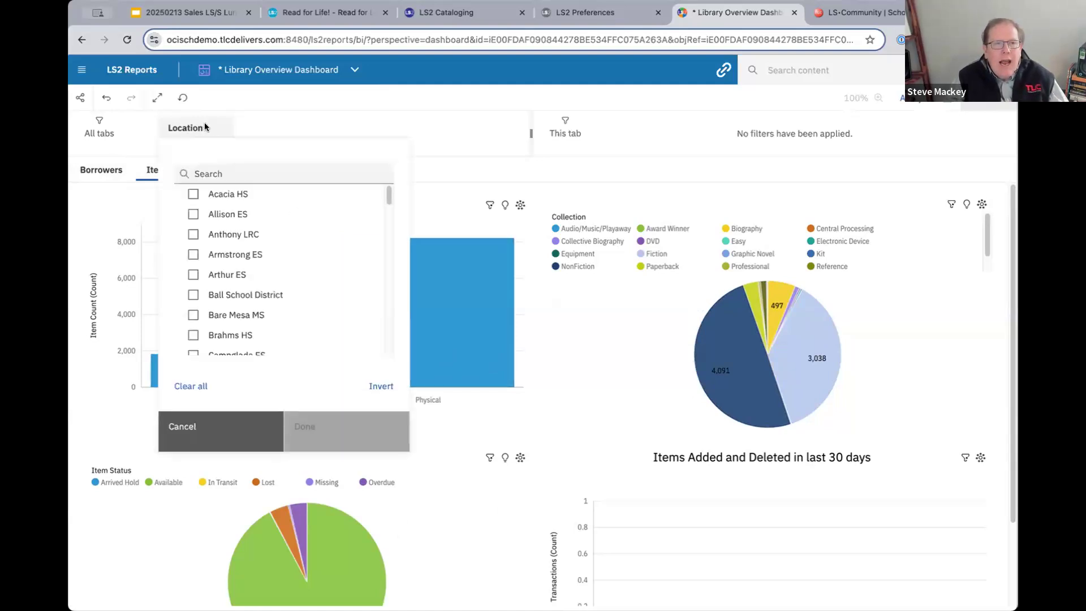
pyautogui.click(185, 385)
pyautogui.click(387, 433)
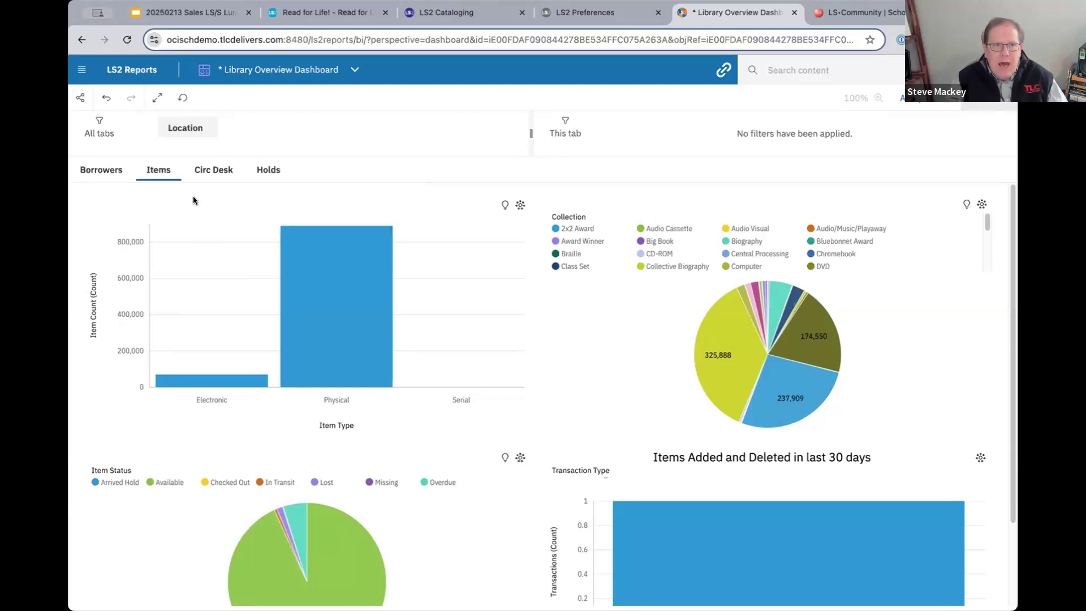
# Run the System Titles in Fast Add Replacement Log report with all Fast Add replacement statuses selected
pyautogui.click(337, 70)
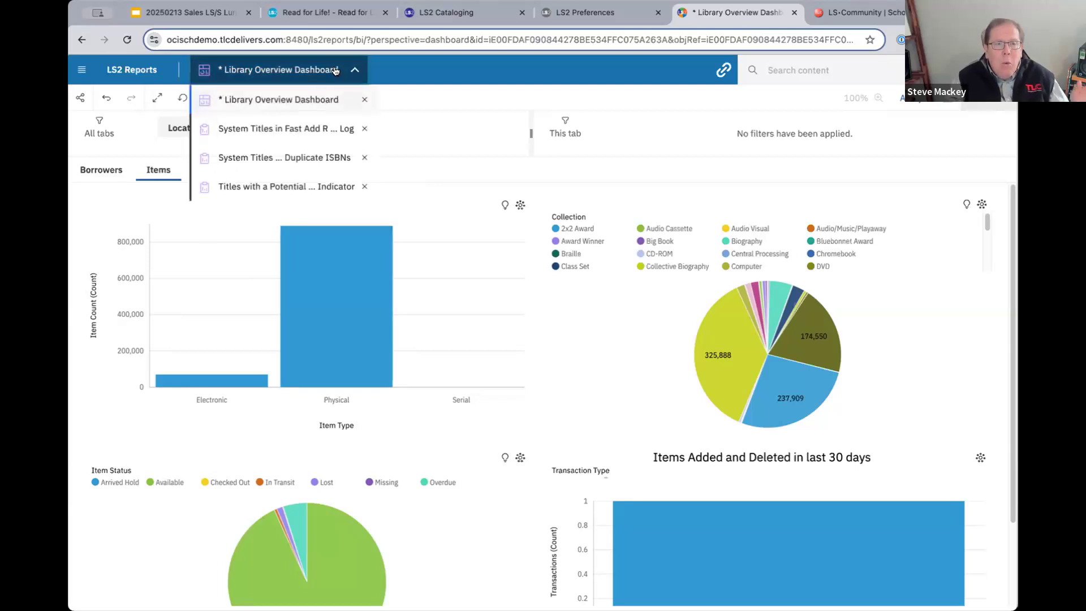
pyautogui.click(274, 129)
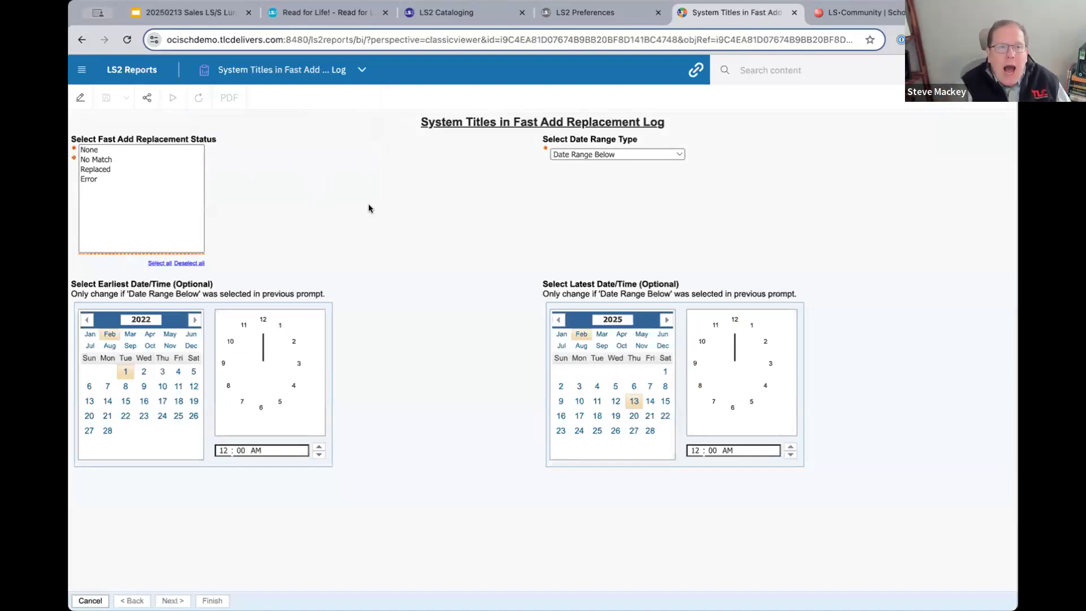
pyautogui.click(154, 262)
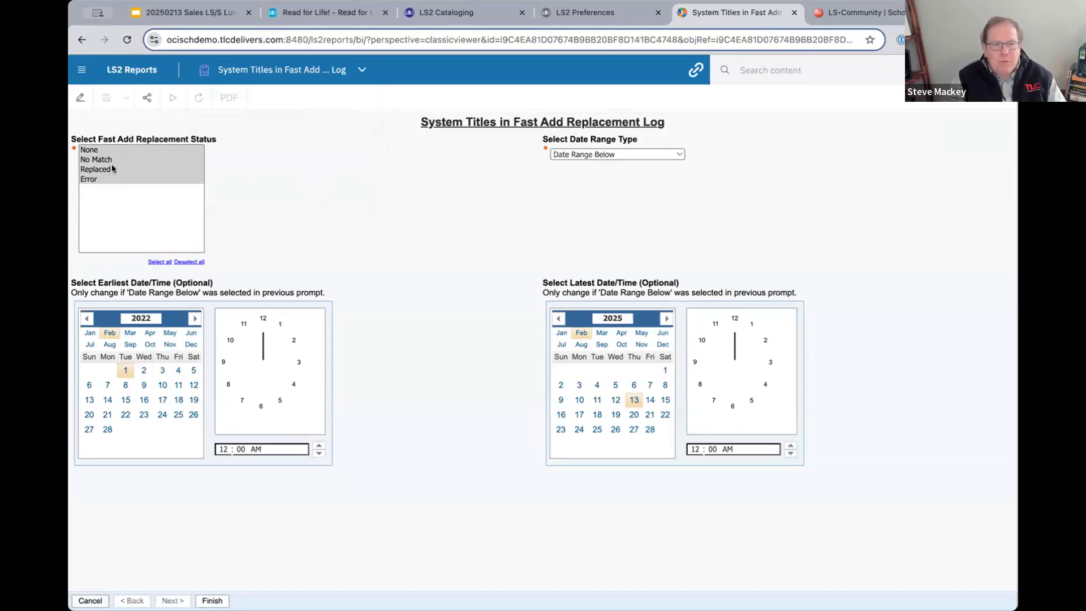
pyautogui.click(212, 601)
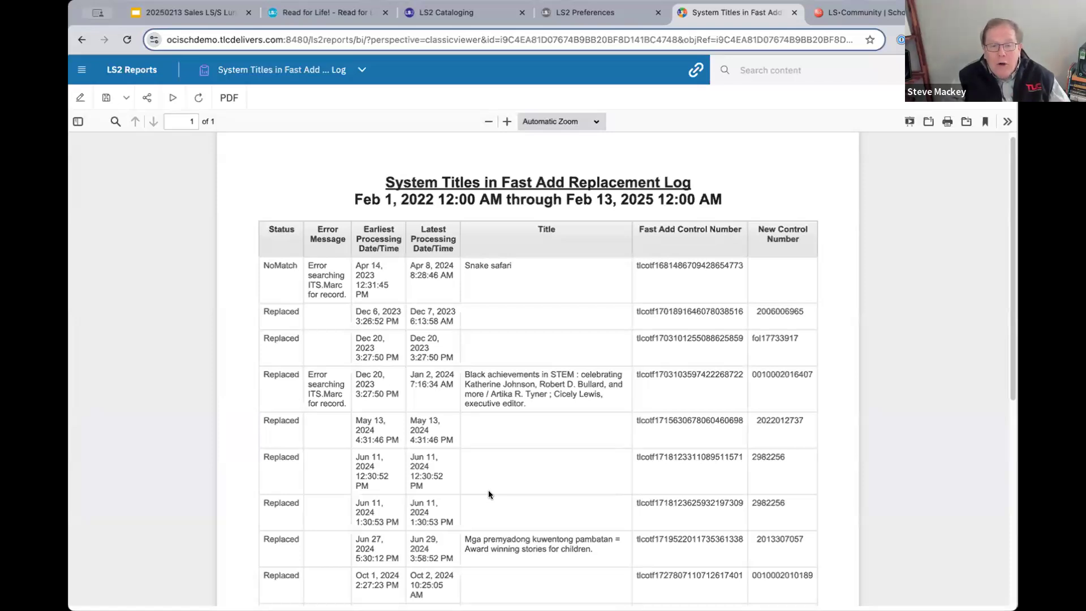
# Examine the Fast Add Replacement Log's statuses, error messages, processing dates, titles and control numbers
pyautogui.scroll(-2, 489, 495)
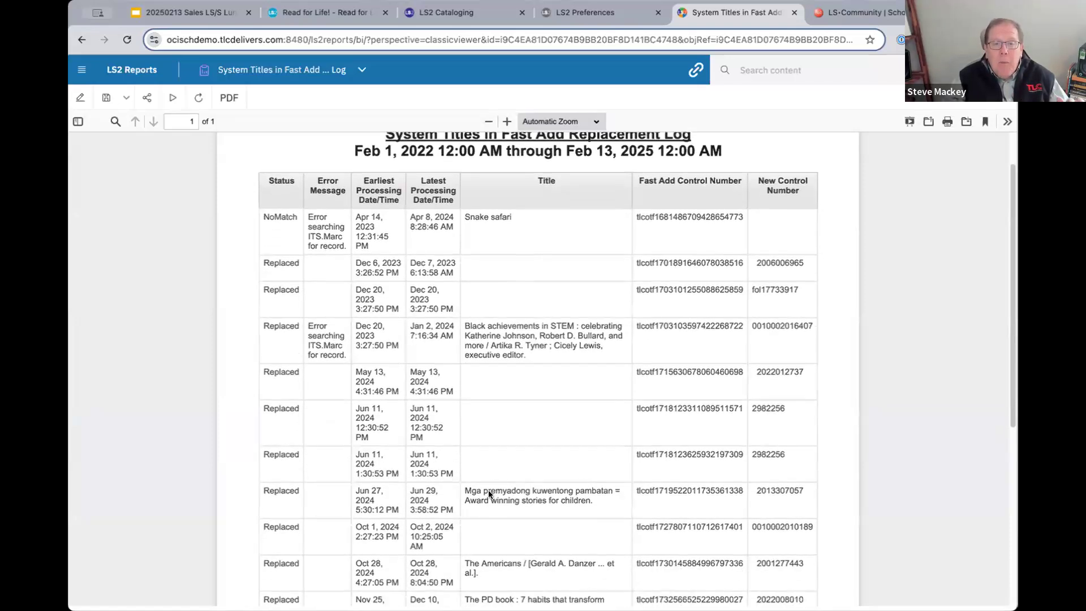
pyautogui.scroll(-1, 490, 495)
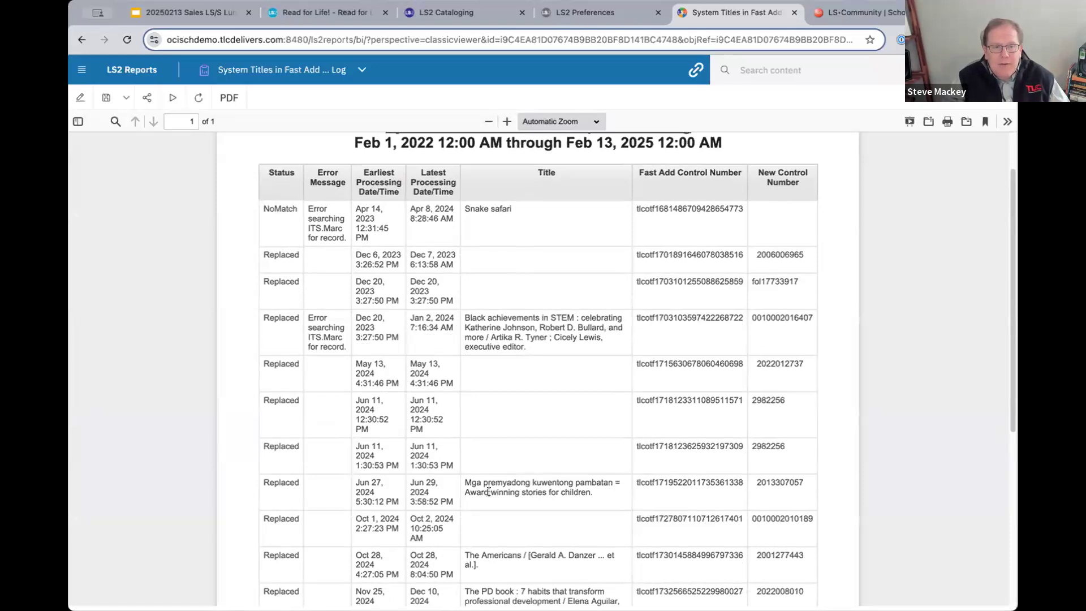
pyautogui.scroll(-2, 489, 492)
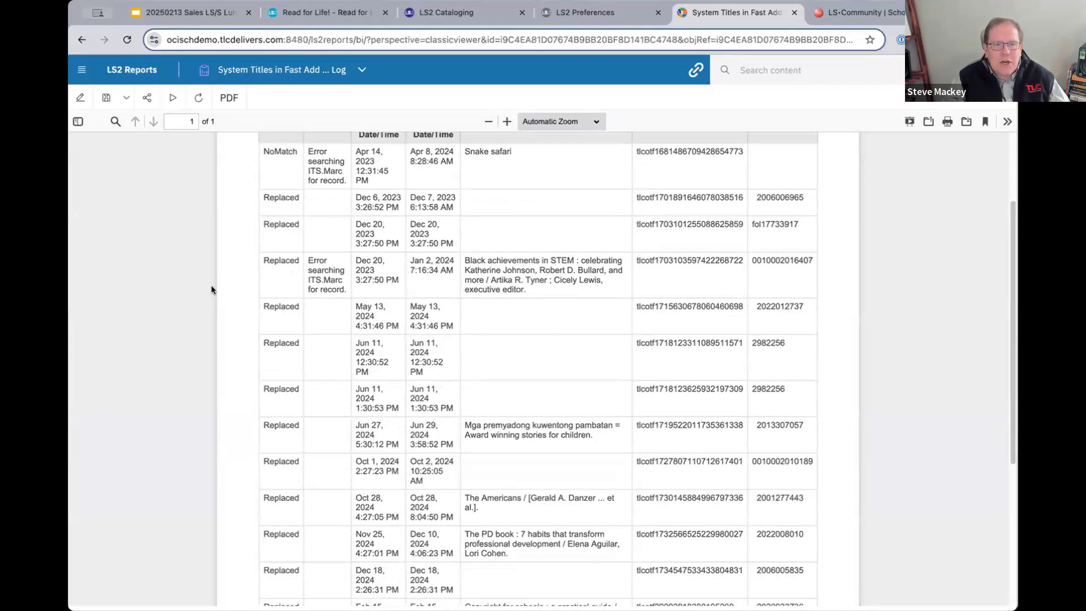
pyautogui.scroll(-1, 502, 481)
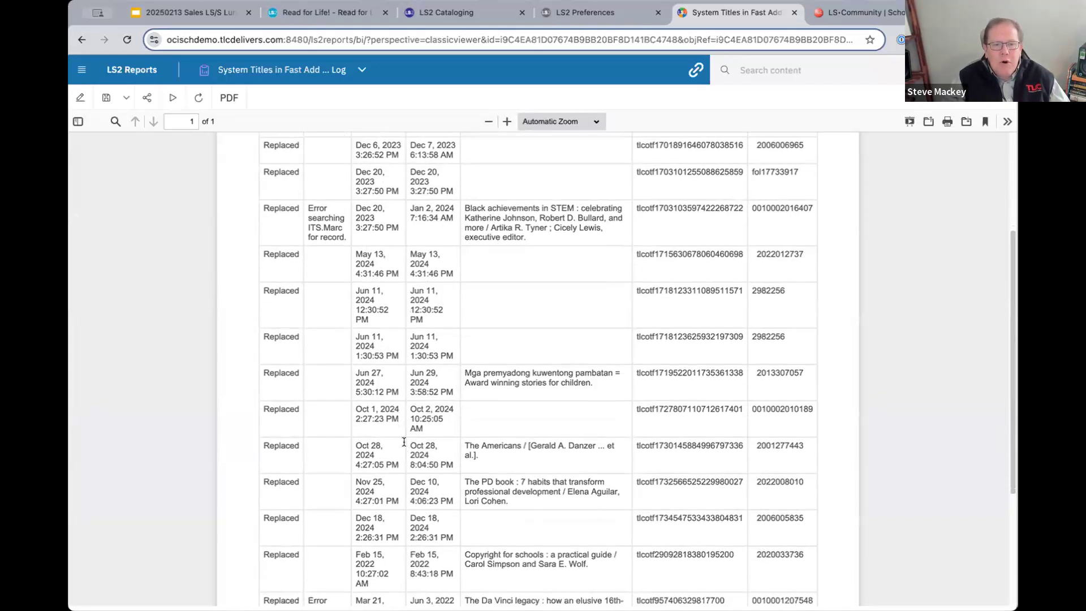
pyautogui.scroll(-1, 677, 419)
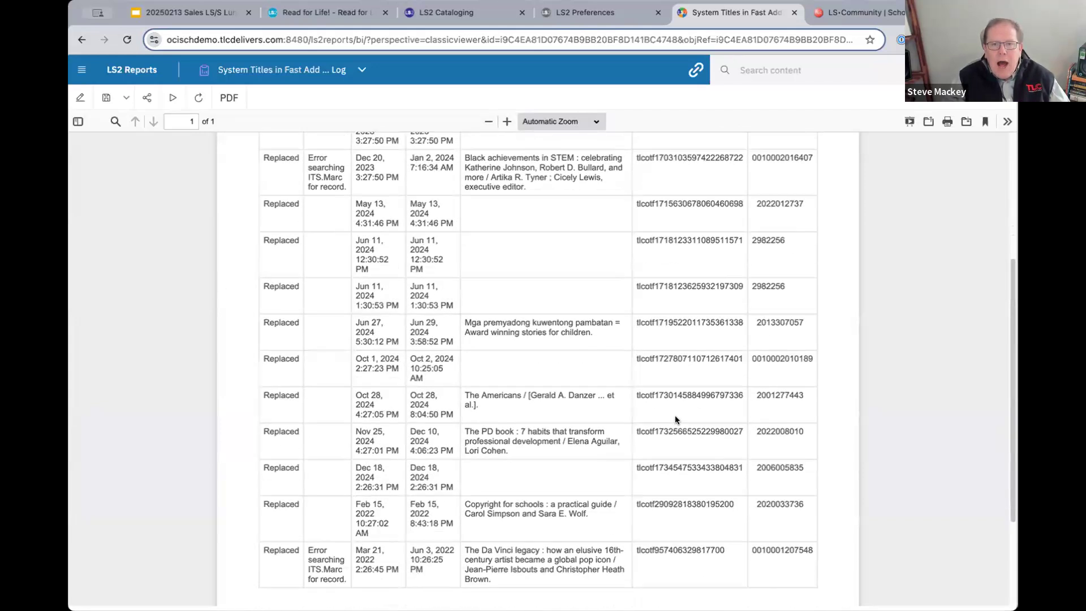
pyautogui.scroll(5, 677, 419)
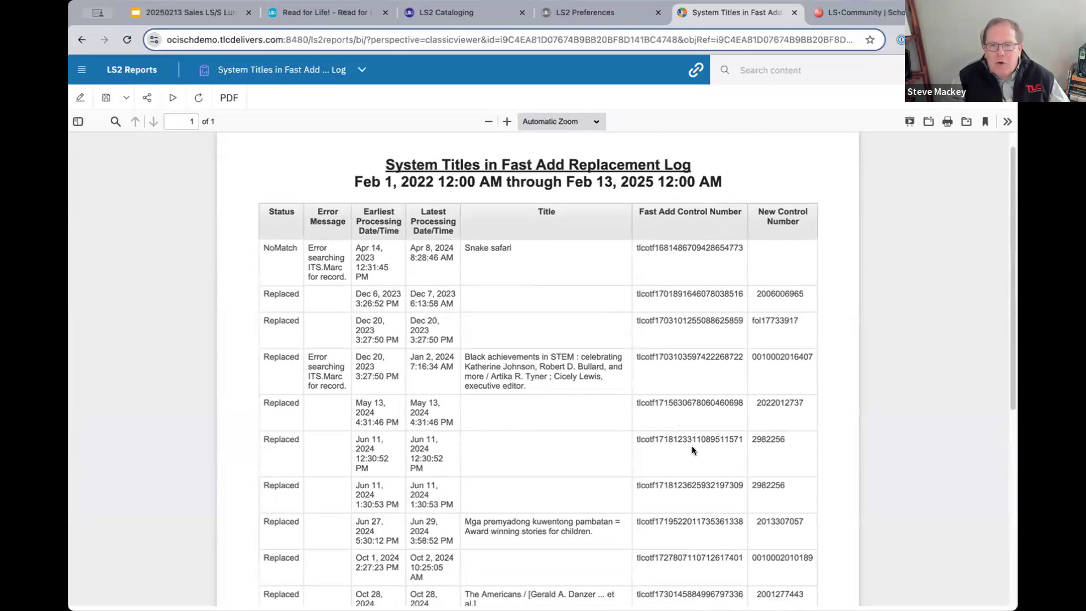
pyautogui.scroll(-3, 693, 450)
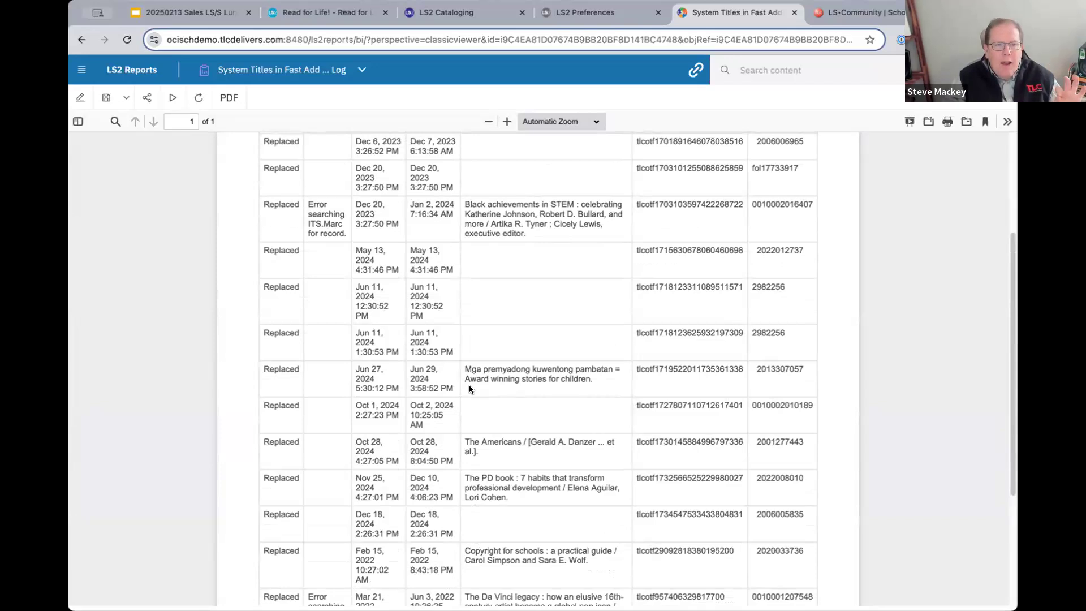
pyautogui.scroll(3, 470, 385)
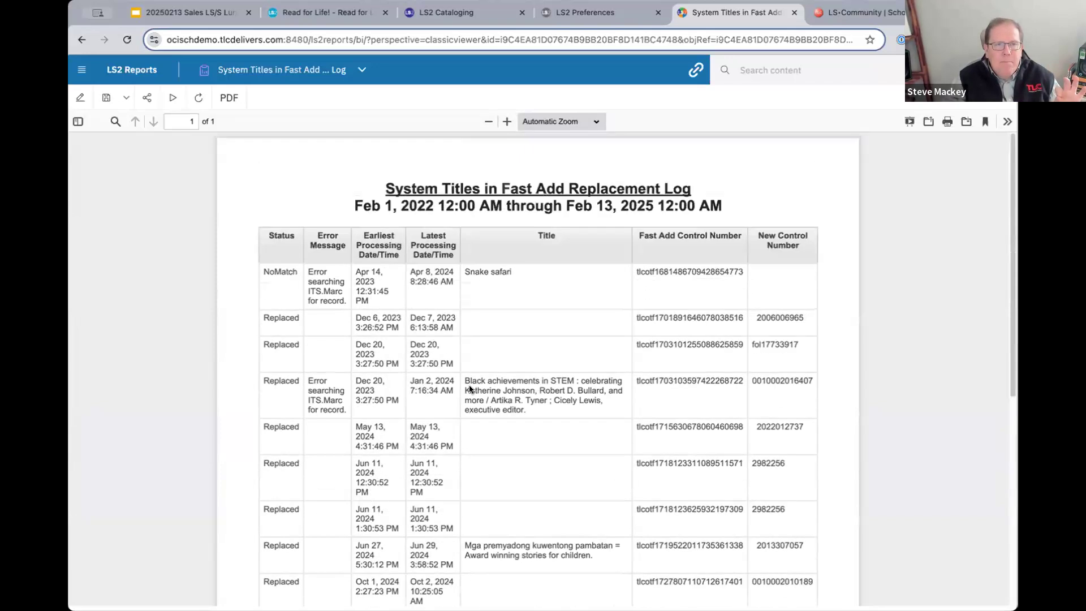
# Open the System Titles with Duplicate ISBNs report and review the titles, locations and control numbers sharing an ISBN
pyautogui.click(361, 70)
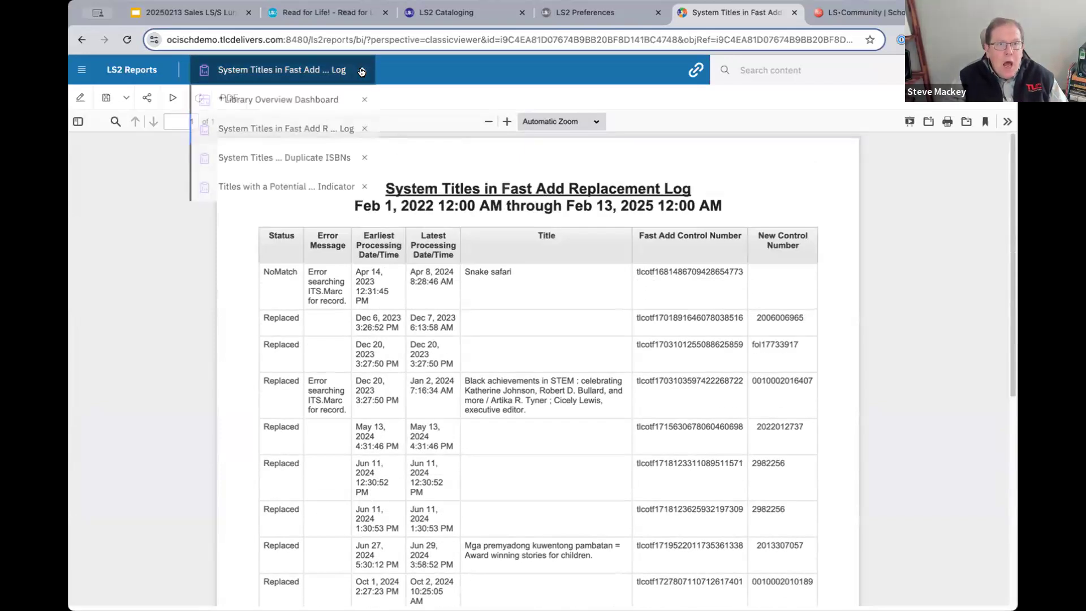
pyautogui.click(276, 159)
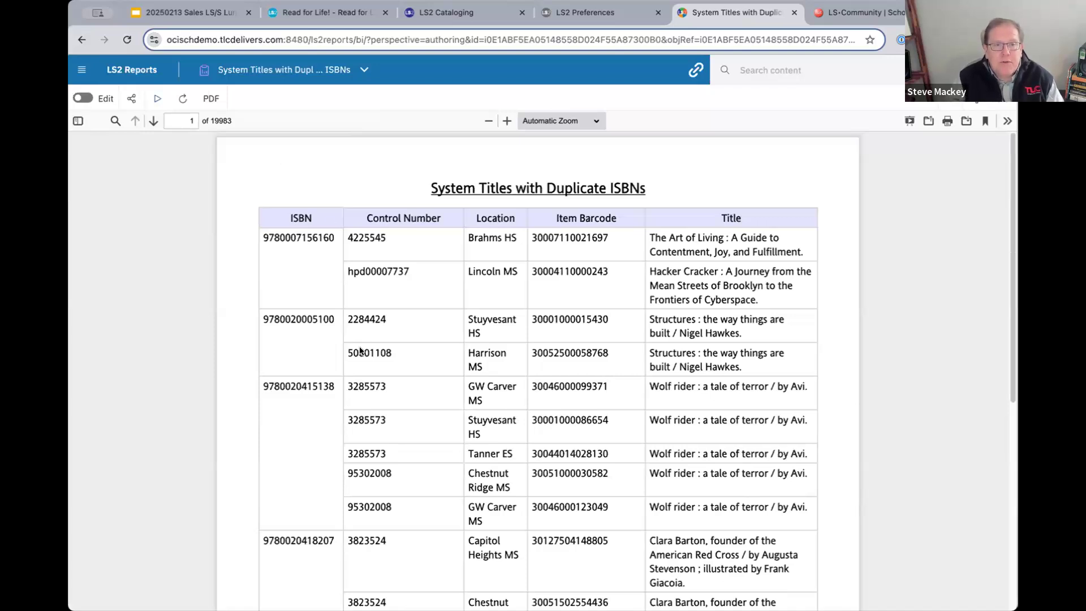
pyautogui.scroll(-2, 299, 273)
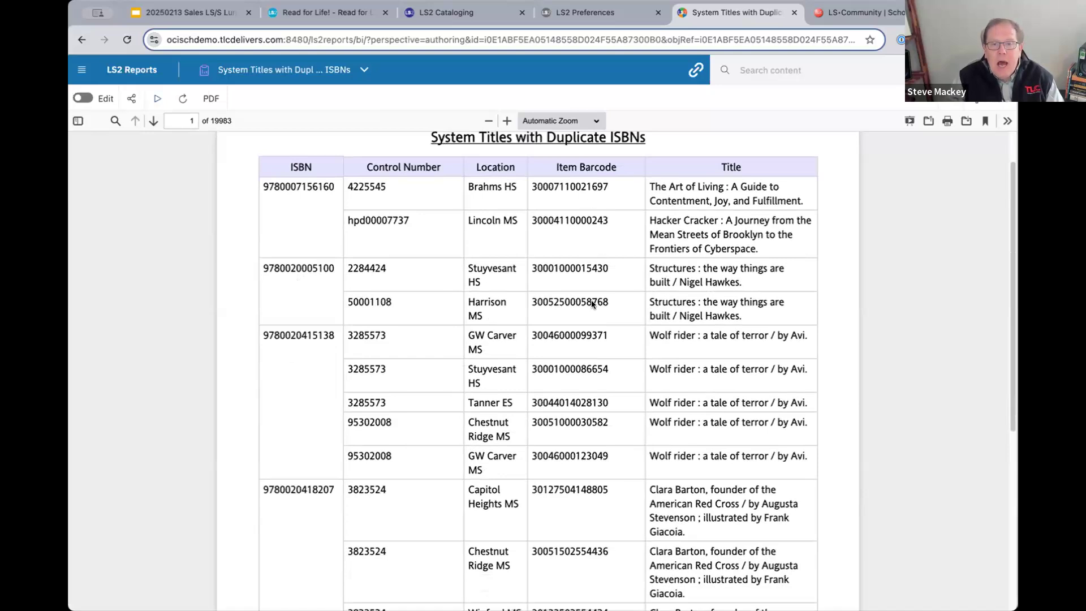
pyautogui.scroll(-2, 691, 315)
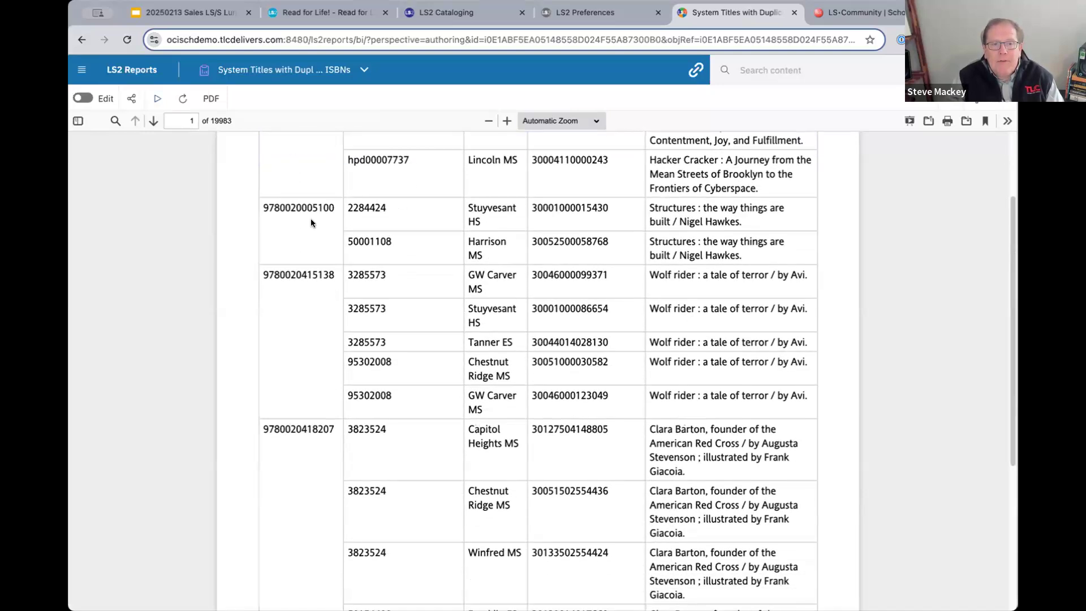
pyautogui.scroll(-10, 370, 336)
pyautogui.scroll(14, 370, 336)
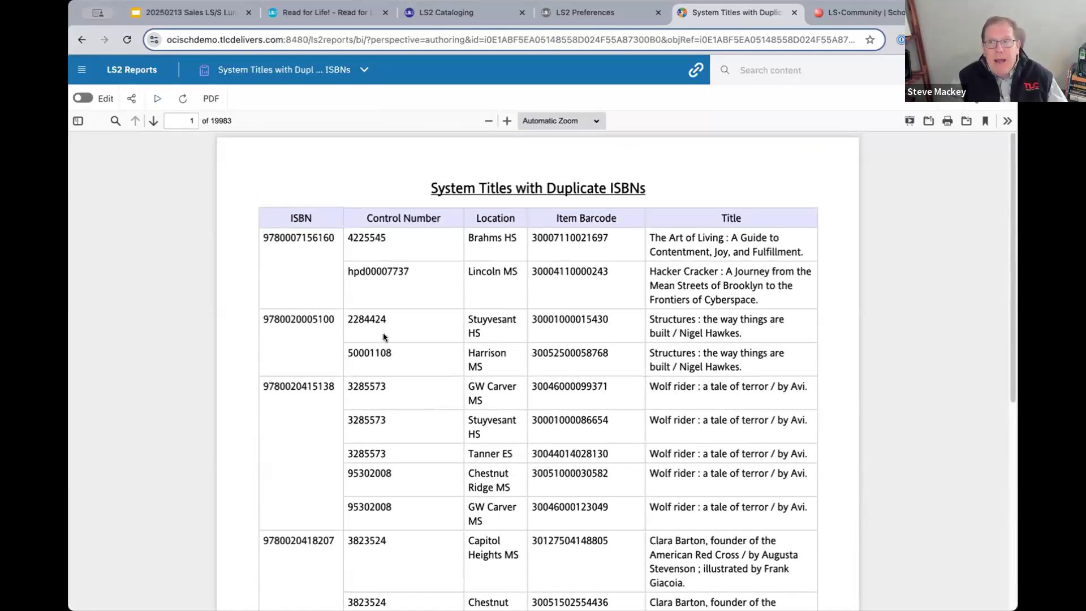
# Open the Titles with a Potentially Incorrect Nonfiling Indicator report and review the indicators against the 245 field titles
pyautogui.click(365, 70)
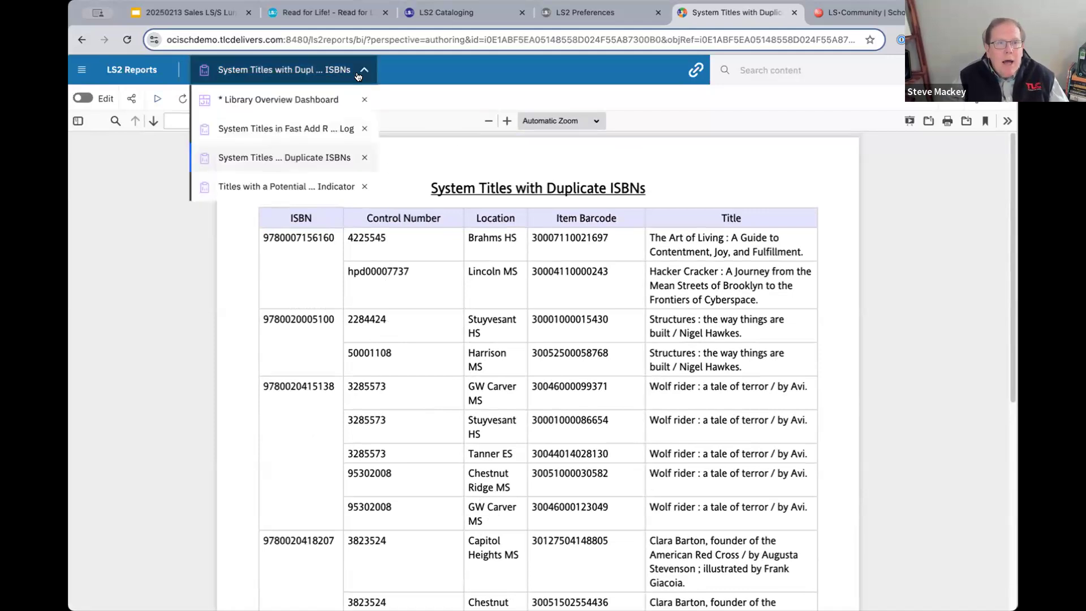
pyautogui.click(285, 187)
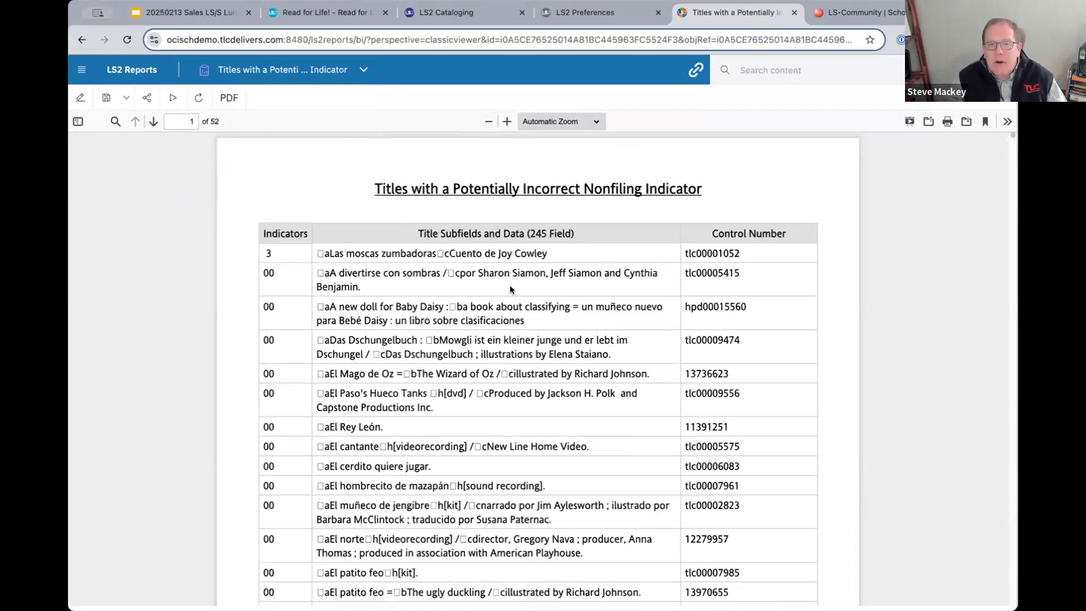
pyautogui.scroll(-4, 511, 290)
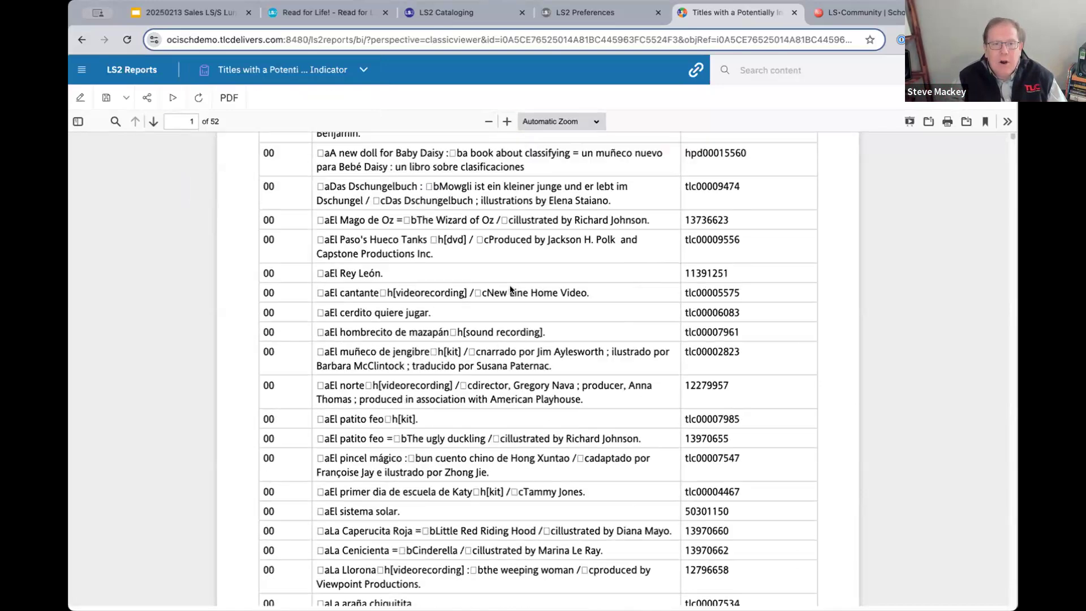
pyautogui.scroll(3, 498, 305)
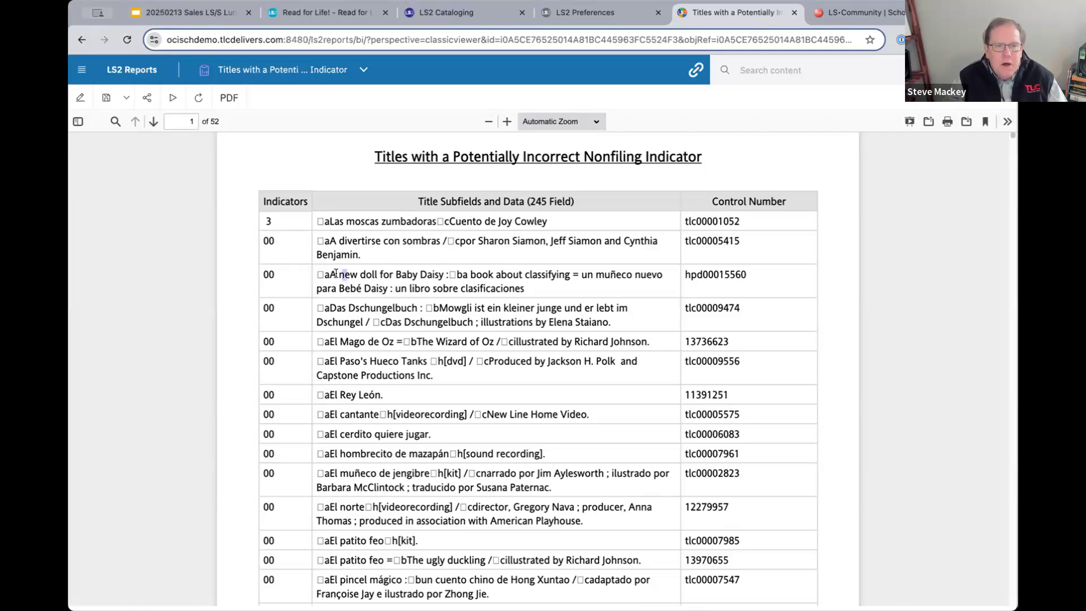
# Check where the filing title starts in "A new doll for Baby Daisy", look over the open reports, and return to the LS2 Reports home page
pyautogui.doubleClick(343, 272)
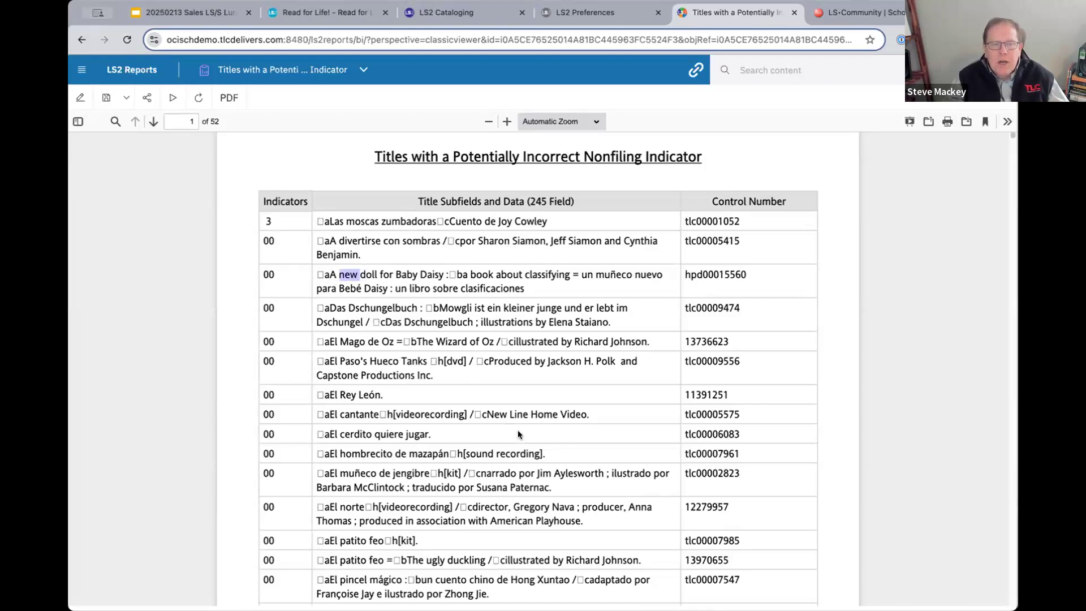
pyautogui.click(355, 69)
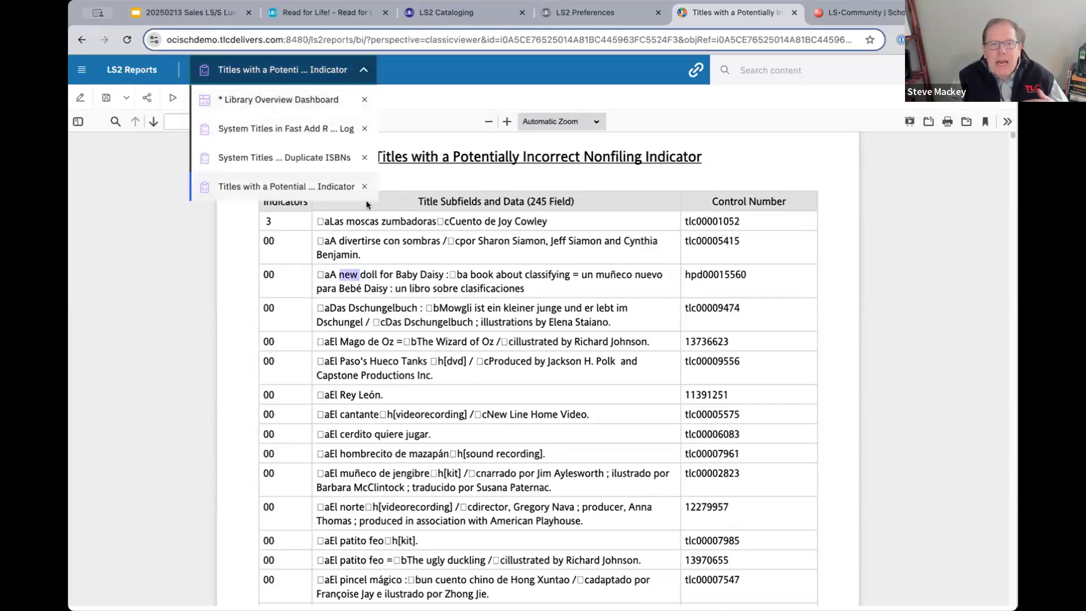
pyautogui.click(177, 273)
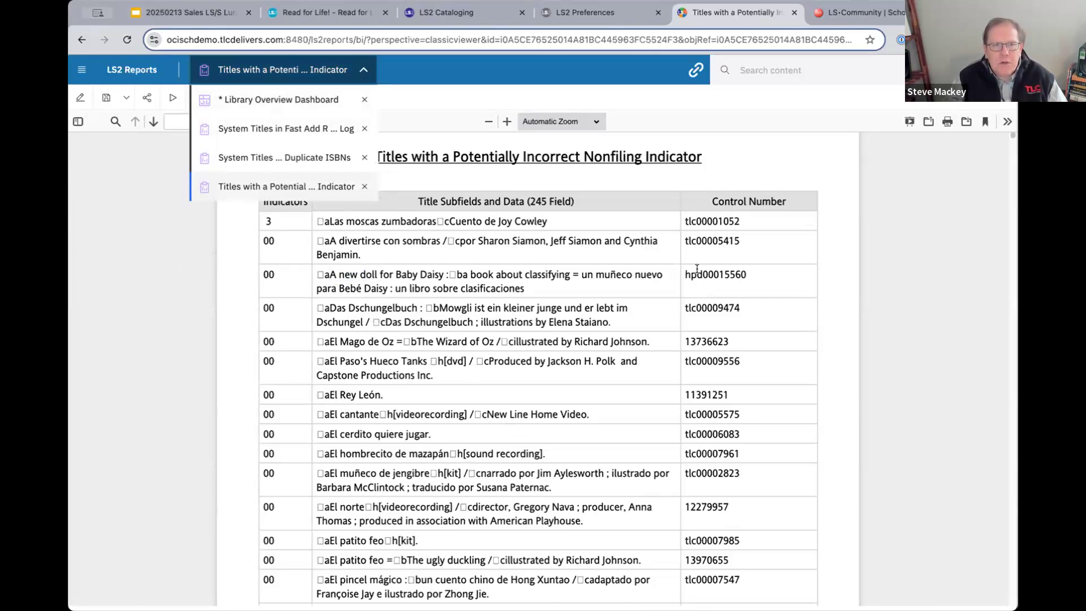
pyautogui.click(132, 70)
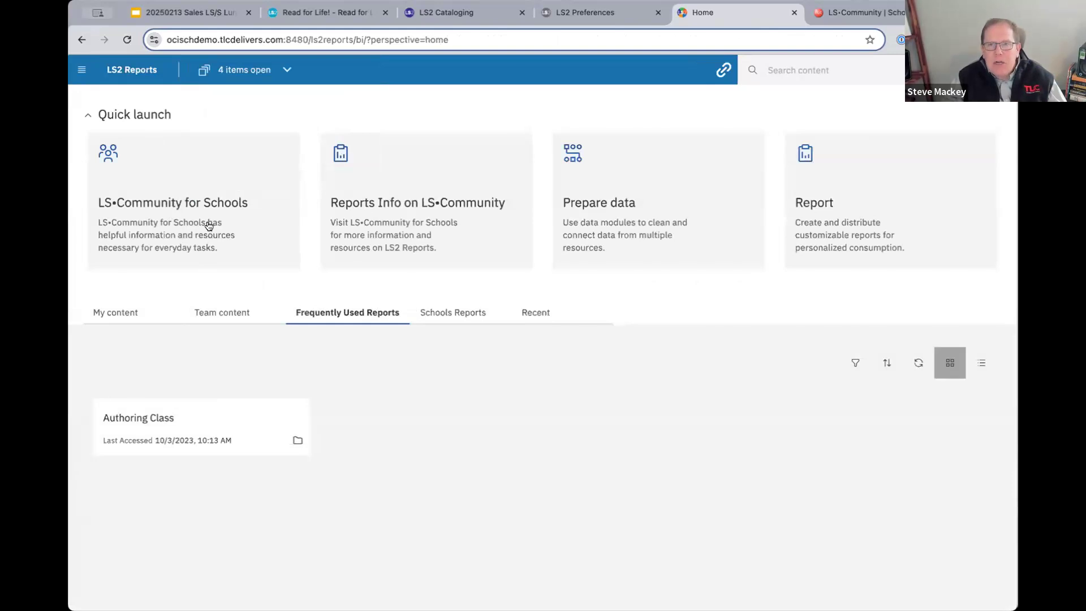
# Switch to the LS•Community site and review the resource categories offered on its Schools Community page
pyautogui.click(869, 14)
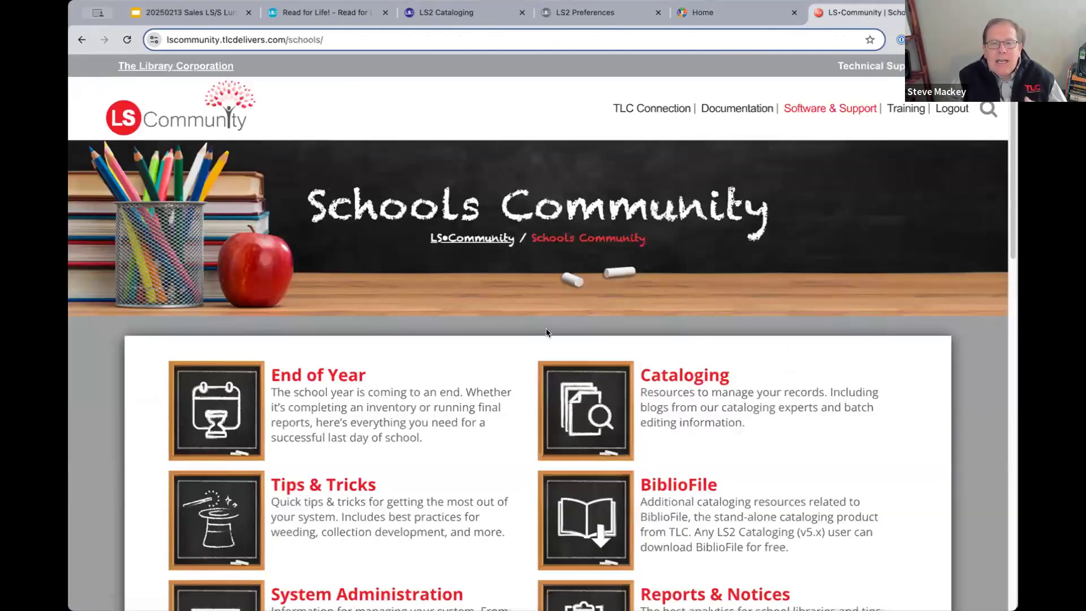
pyautogui.scroll(-5, 547, 333)
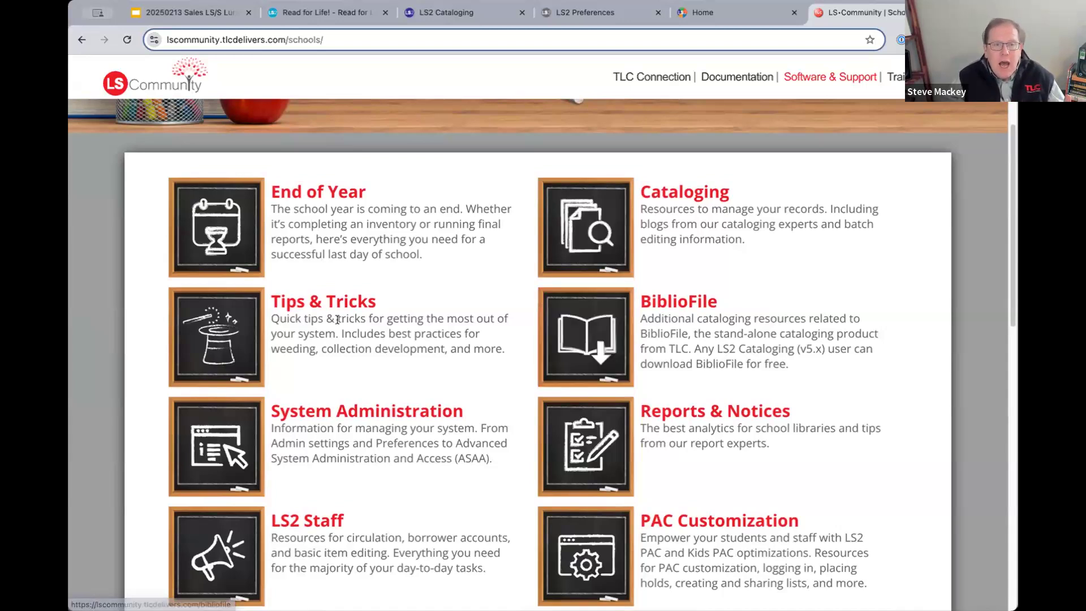
pyautogui.scroll(-3, 443, 416)
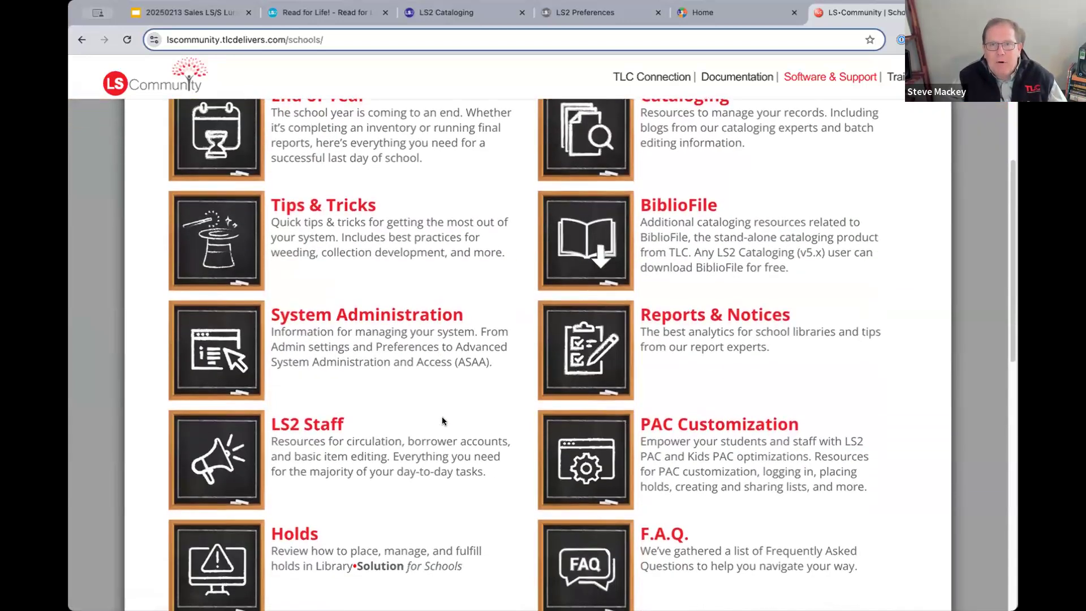
pyautogui.scroll(2, 443, 417)
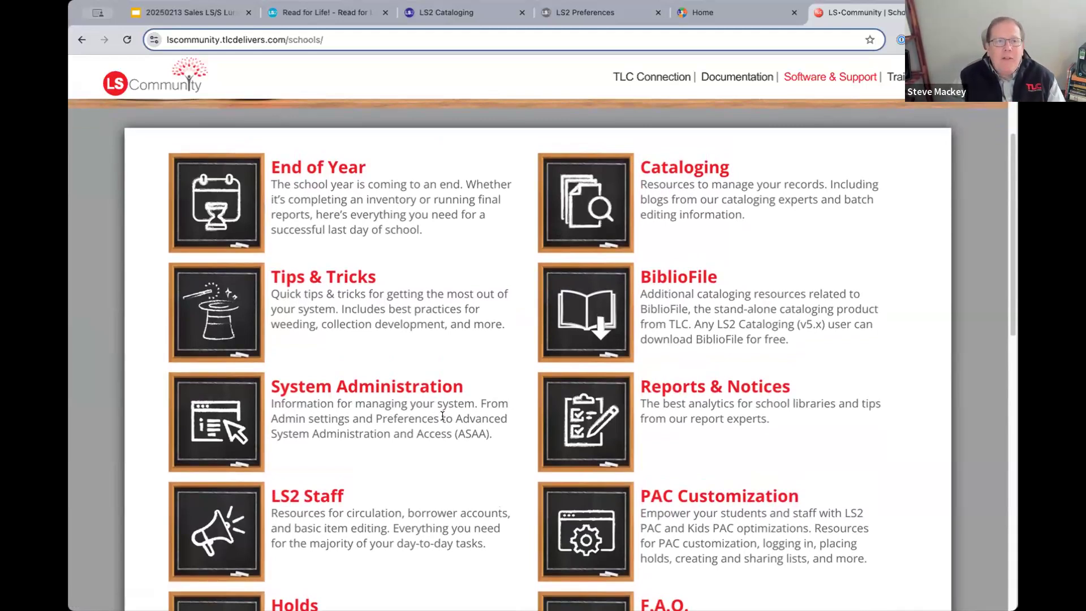
# Switch to the Lunch and Learn presentation in Google Slides, start the slideshow from the Library•Solution for Schools slide, and advance to "Tell Me More!"
pyautogui.click(188, 13)
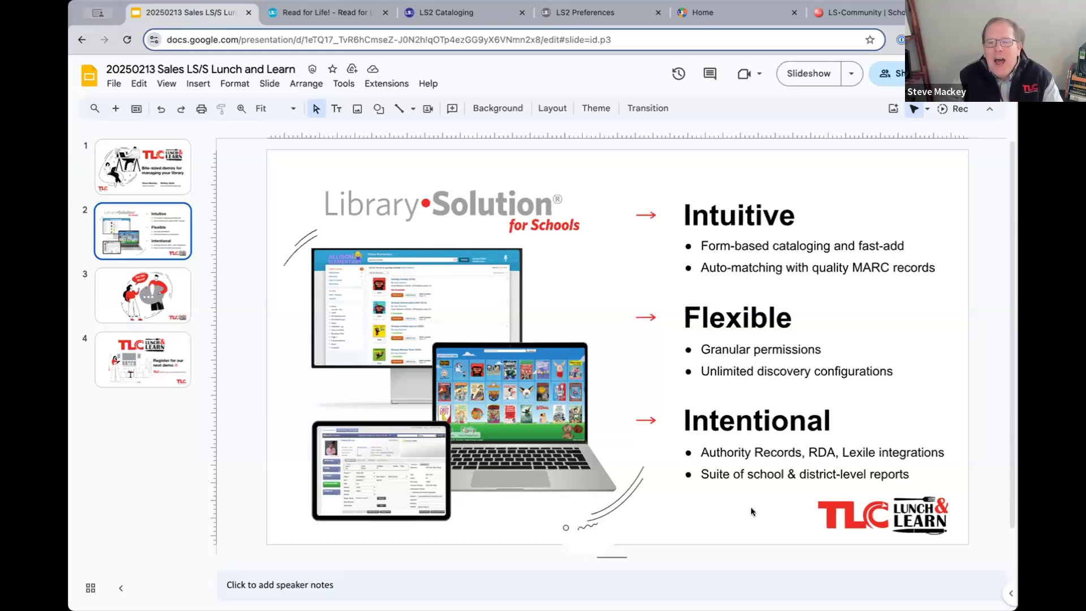
pyautogui.click(795, 77)
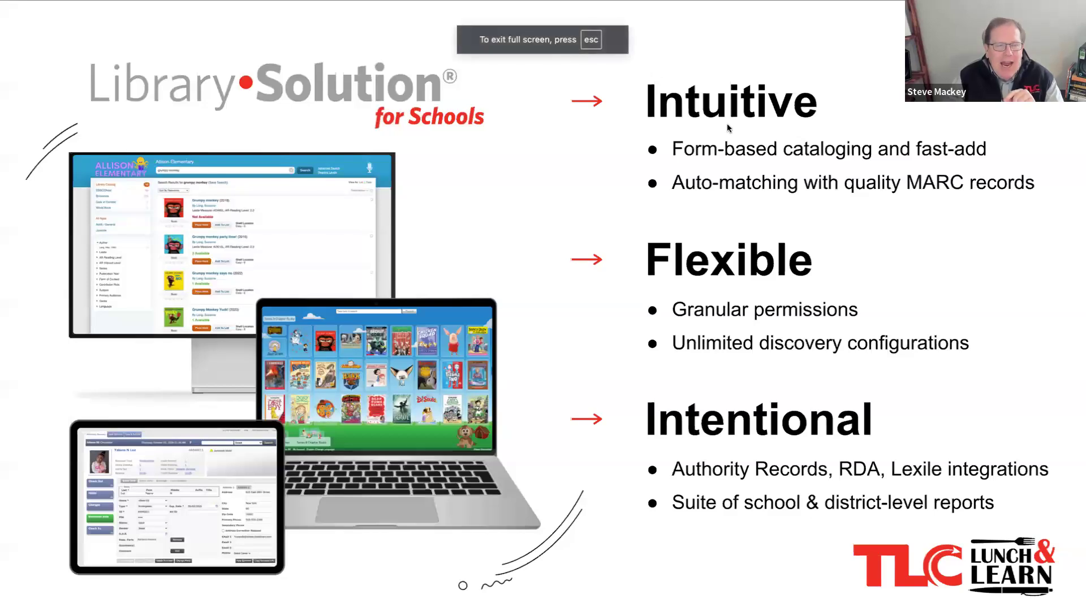
pyautogui.press('Right')
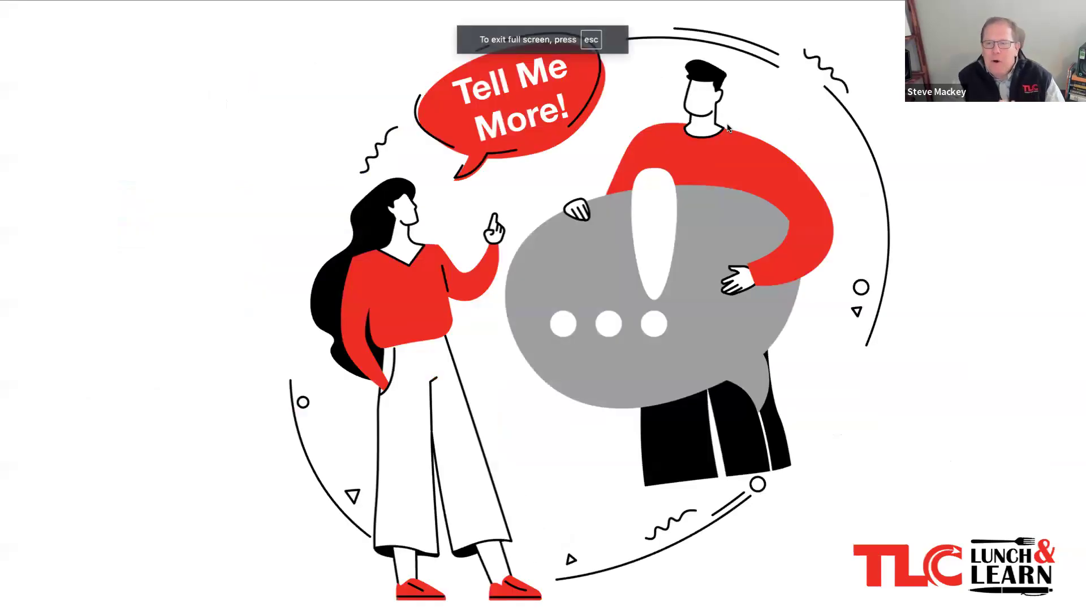